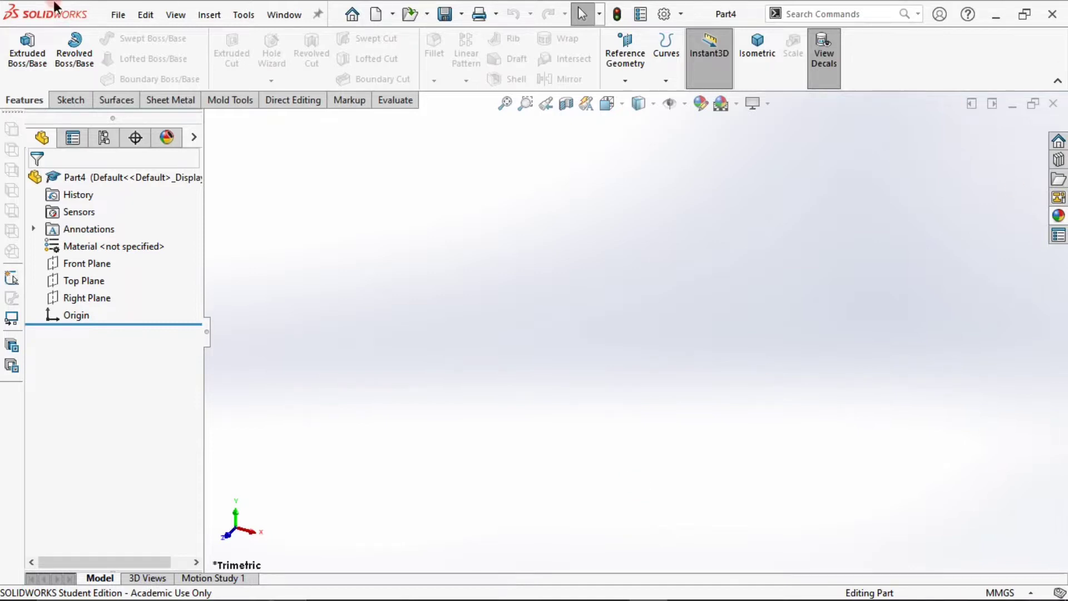
Step: Start a sketch on the Top Plane and draw a circle about 184 mm in diameter centred on the origin
{"action": "left_click", "coordinate": [56, 99]}
{"action": "left_click", "coordinate": [20, 52]}
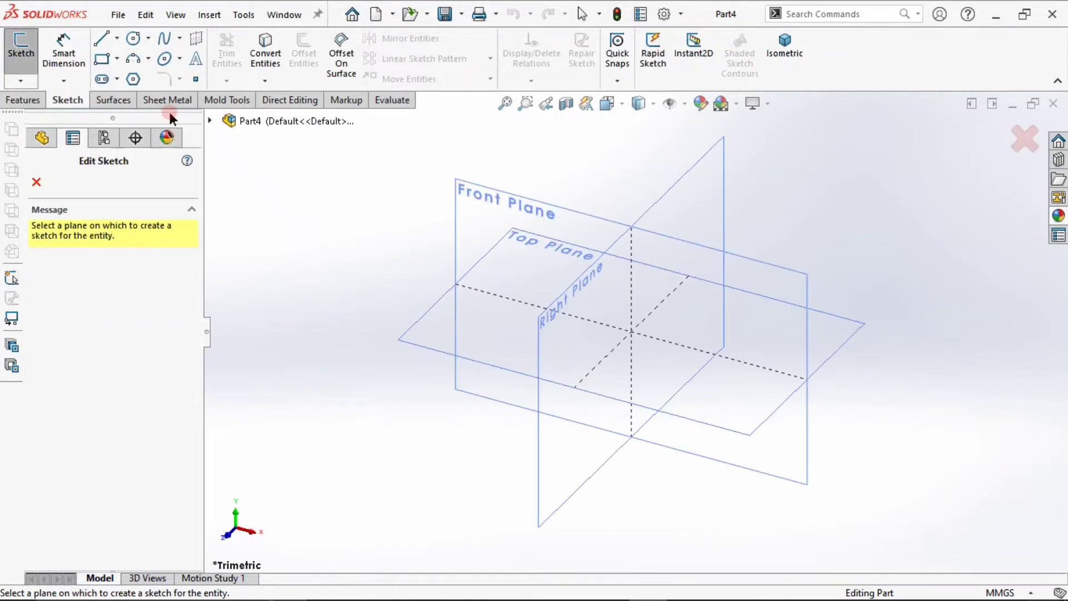
{"action": "left_click", "coordinate": [461, 353]}
{"action": "left_click", "coordinate": [133, 38]}
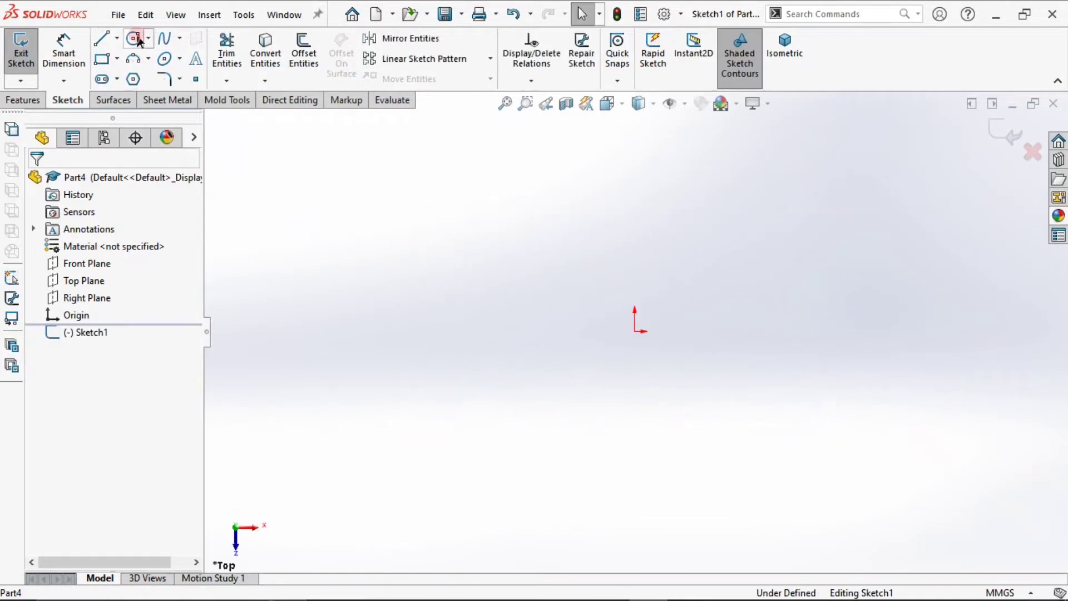
{"action": "left_click_drag", "start_coordinate": [635, 331], "coordinate": [647, 127]}
Step: Dimension the circle's diameter and set it to 100 mm
{"action": "left_click", "coordinate": [70, 43]}
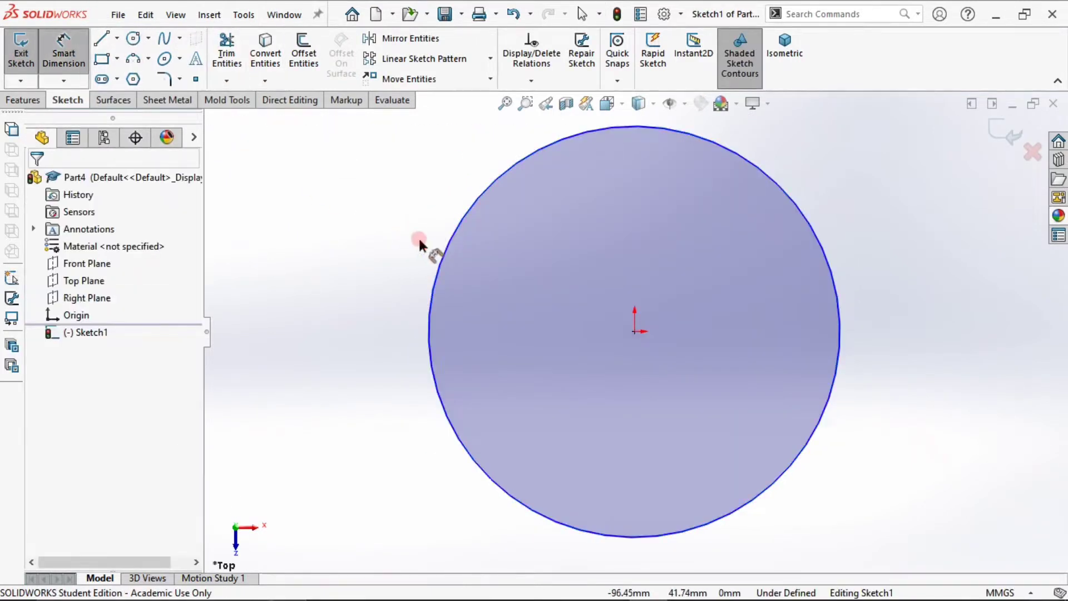
{"action": "left_click", "coordinate": [449, 249]}
{"action": "left_click", "coordinate": [326, 242]}
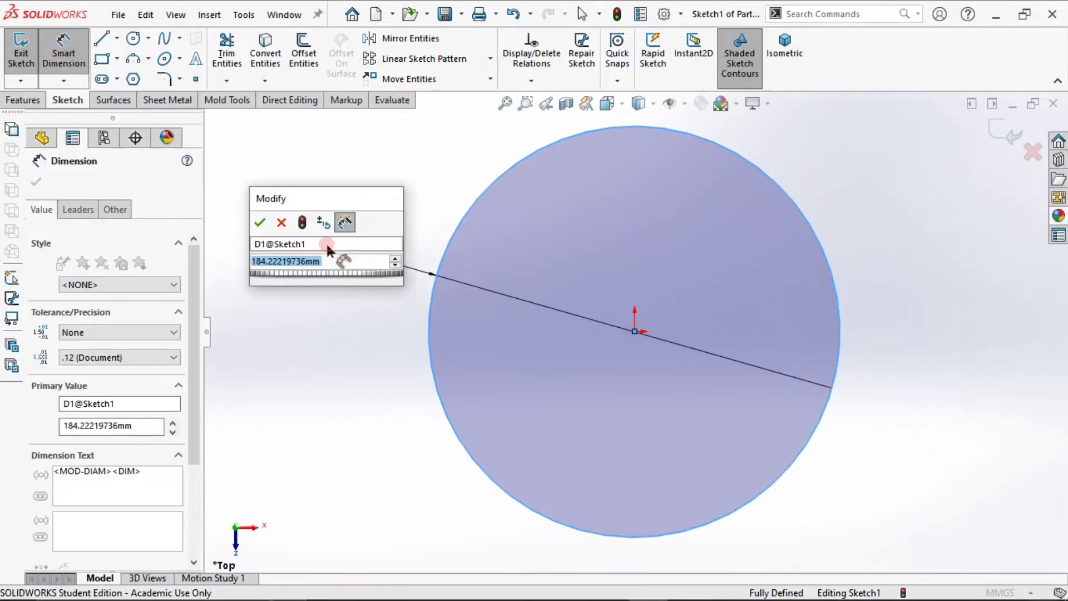
{"action": "type", "text": "100"}
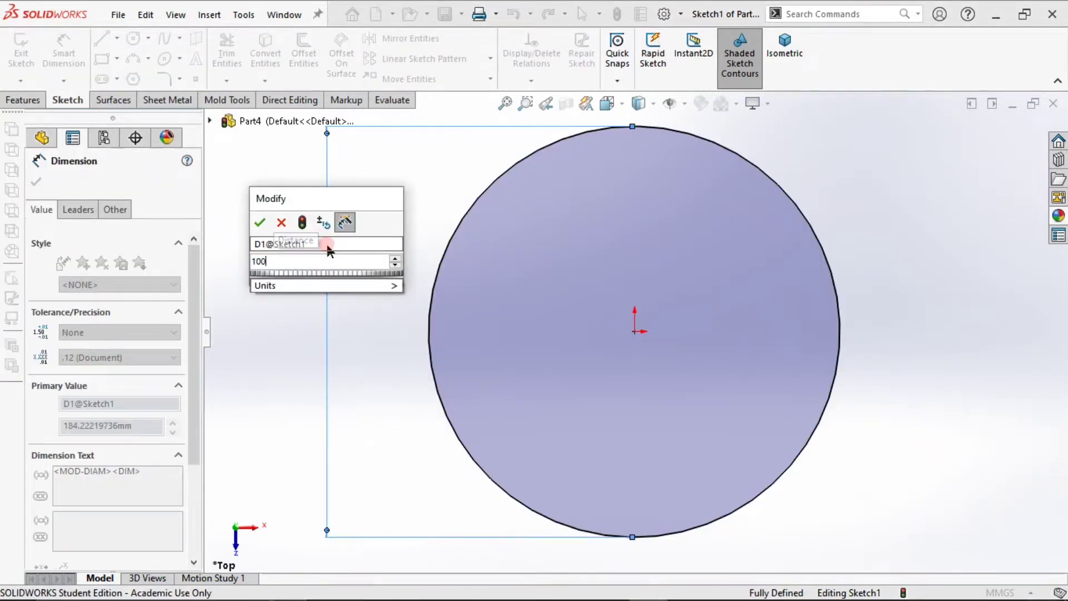
{"action": "key", "text": "Return"}
{"action": "left_click", "coordinate": [289, 321]}
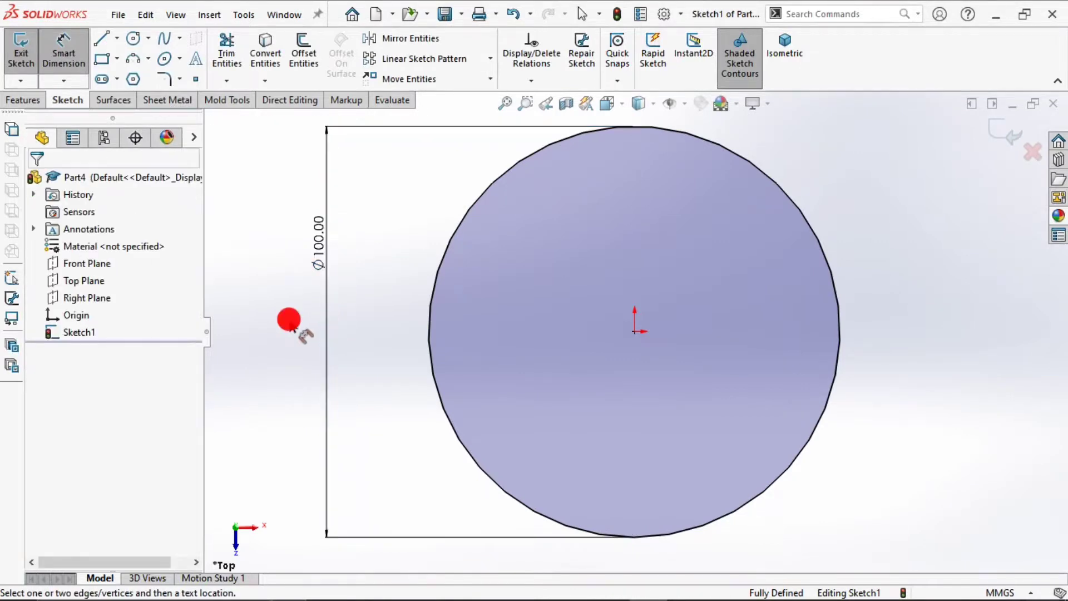
Step: Draw a vertical centerline from the origin to the uppermost point of the circle
{"action": "left_click", "coordinate": [117, 38]}
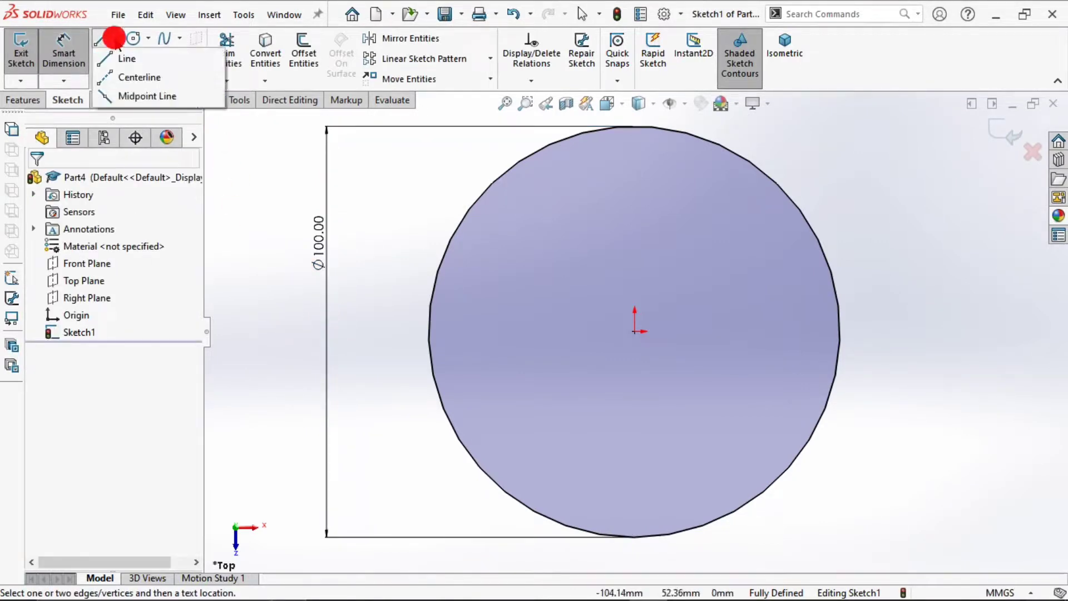
{"action": "left_click", "coordinate": [138, 79]}
{"action": "left_click", "coordinate": [634, 331]}
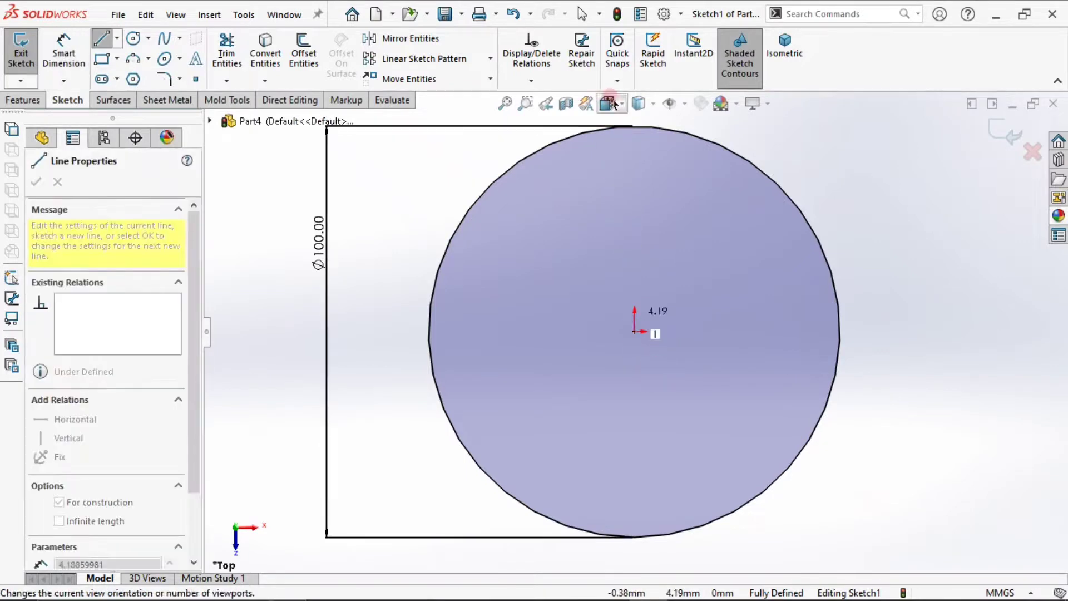
{"action": "left_click", "coordinate": [634, 127]}
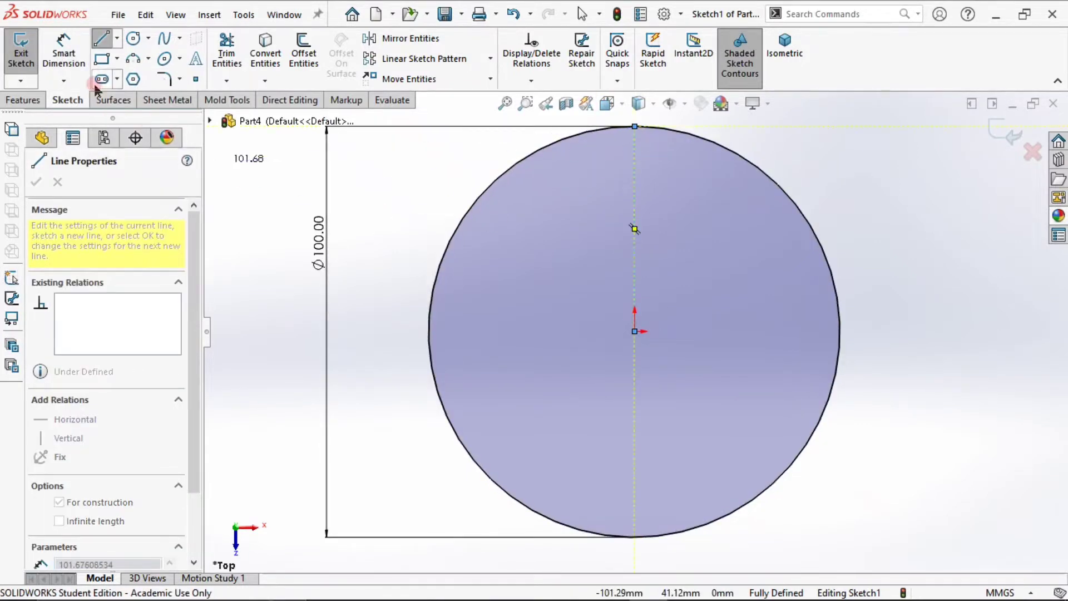
{"action": "left_click", "coordinate": [102, 38]}
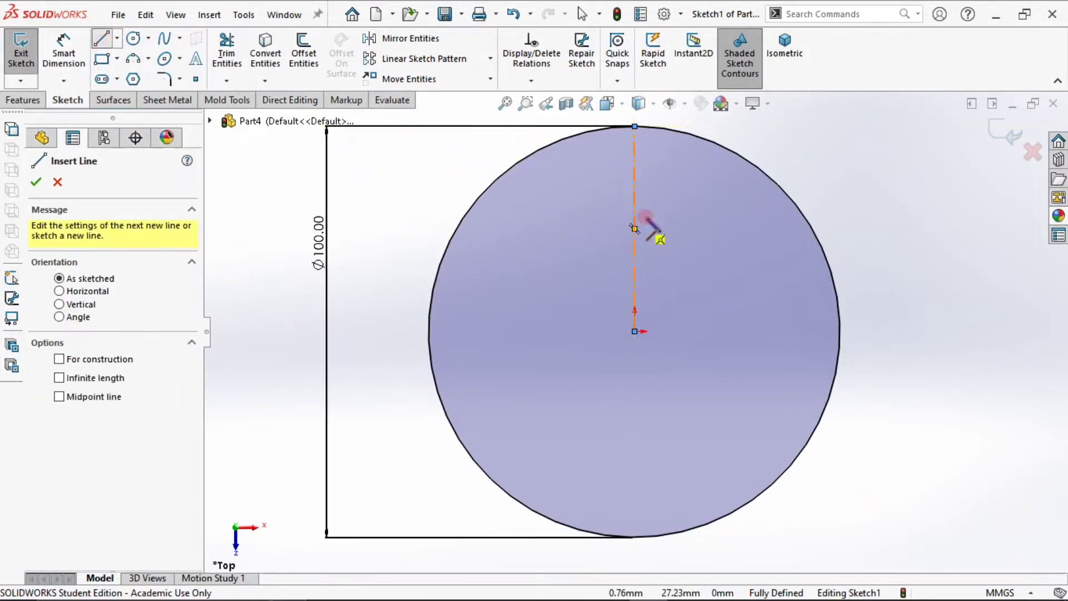
{"action": "left_click", "coordinate": [606, 127]}
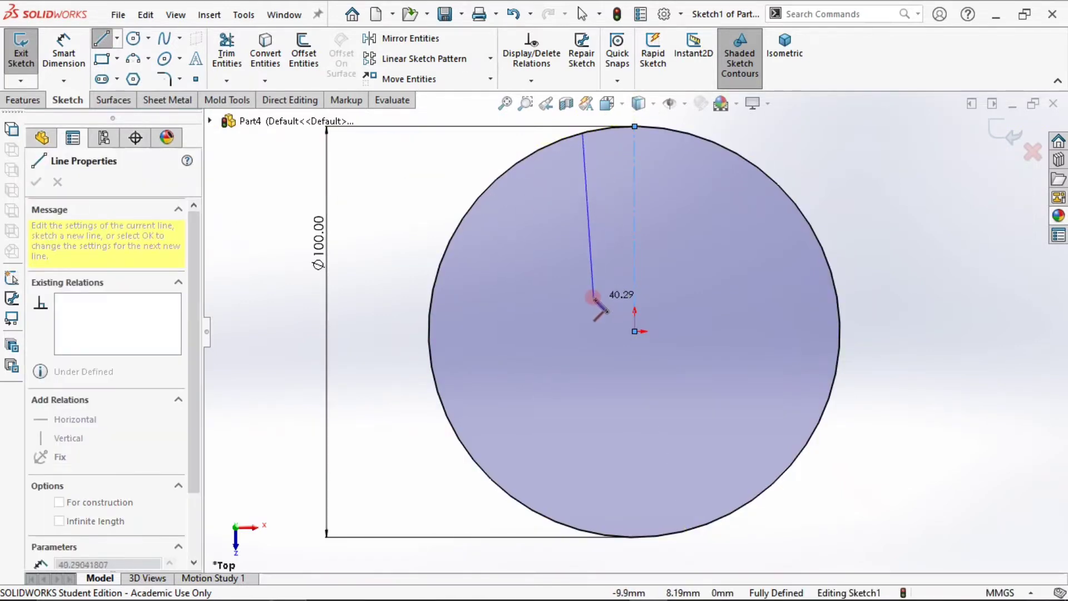
{"action": "key", "text": "Escape"}
{"action": "key", "text": "Escape"}
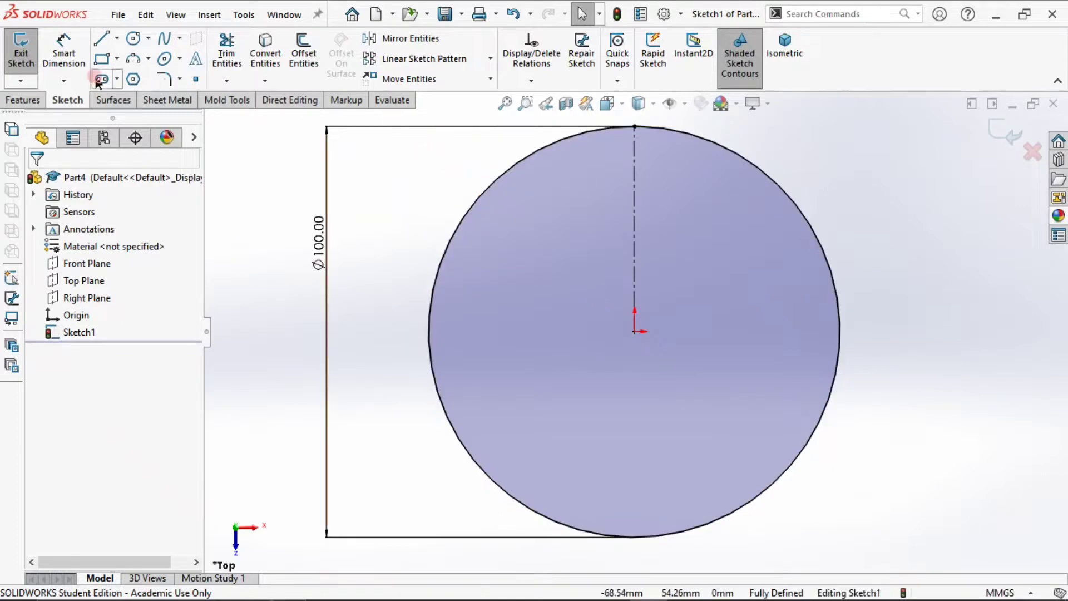
Step: Sketch a horizontal midpoint line about 15 mm long, centred on the vertical centerline just above the origin
{"action": "left_click", "coordinate": [116, 38]}
{"action": "left_click", "coordinate": [127, 58]}
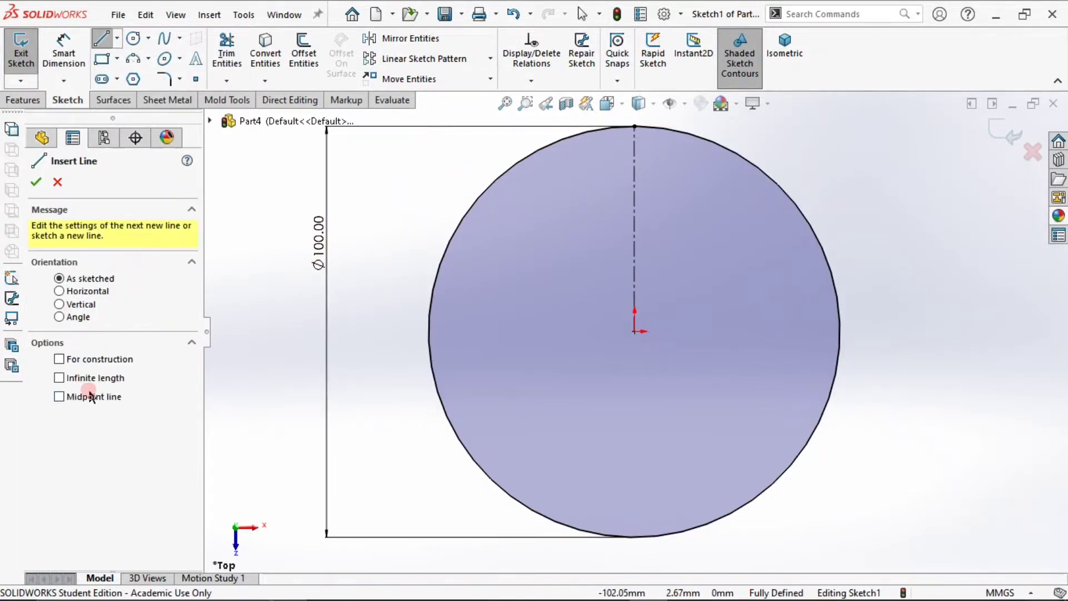
{"action": "left_click", "coordinate": [59, 397]}
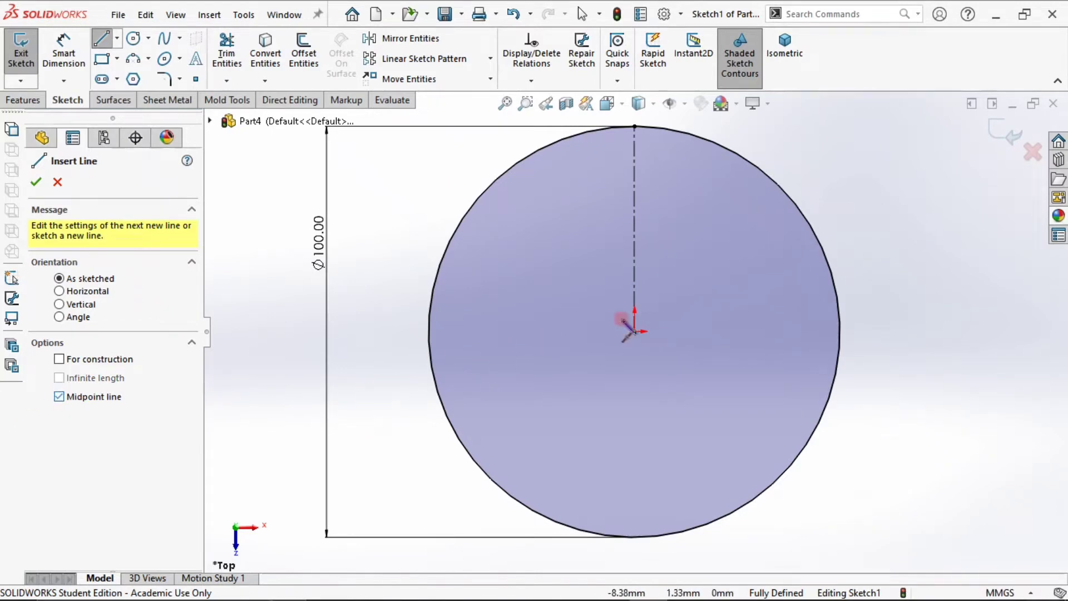
{"action": "left_click", "coordinate": [642, 298]}
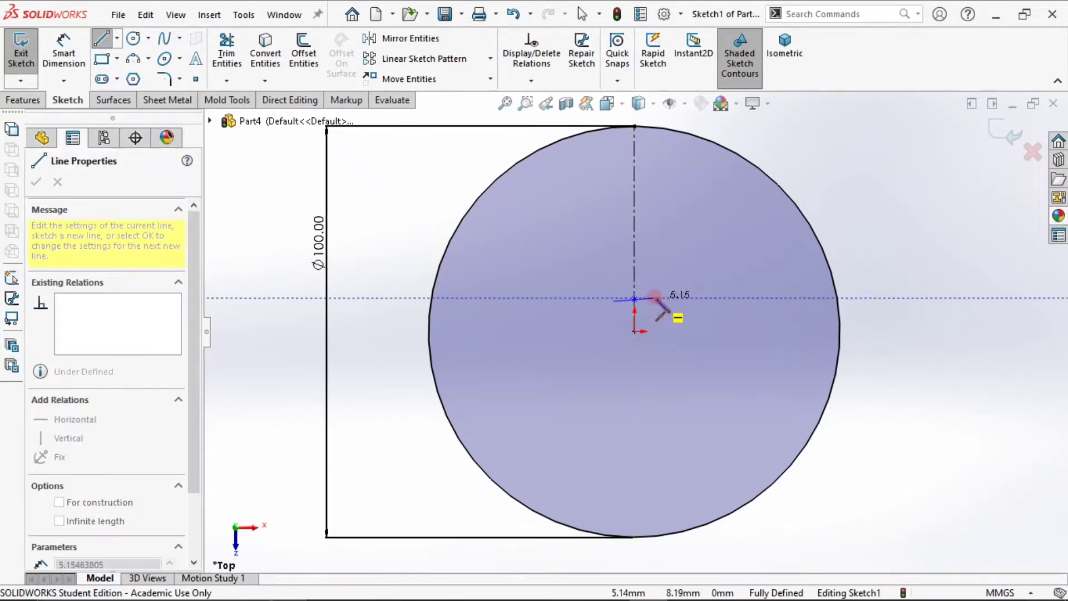
{"action": "left_click", "coordinate": [666, 300]}
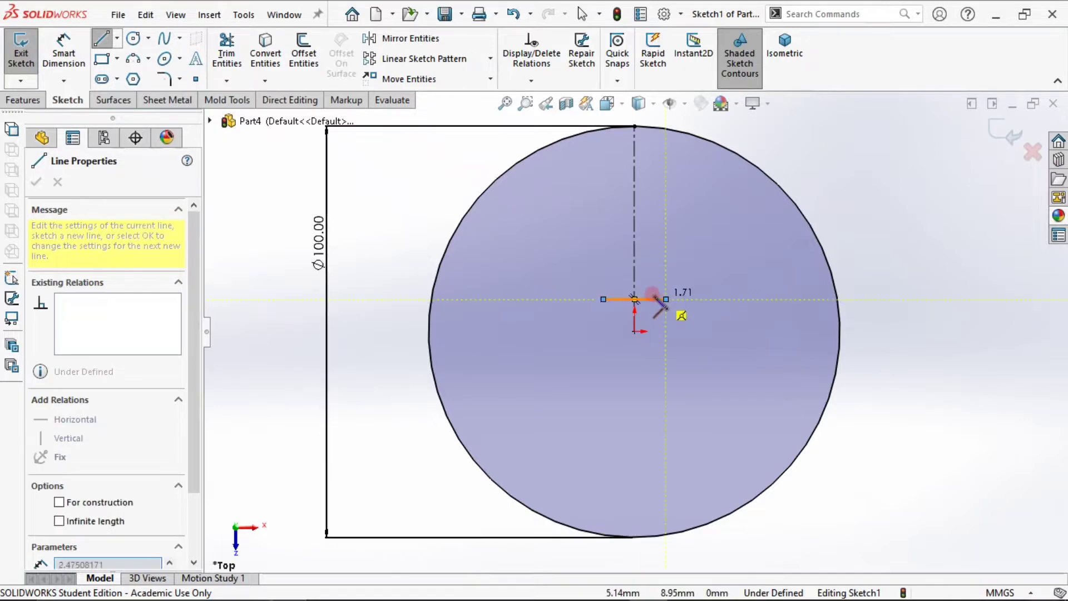
{"action": "key", "text": "Escape"}
Step: Dimension the short horizontal line and set its length to 12 mm
{"action": "left_click", "coordinate": [661, 303]}
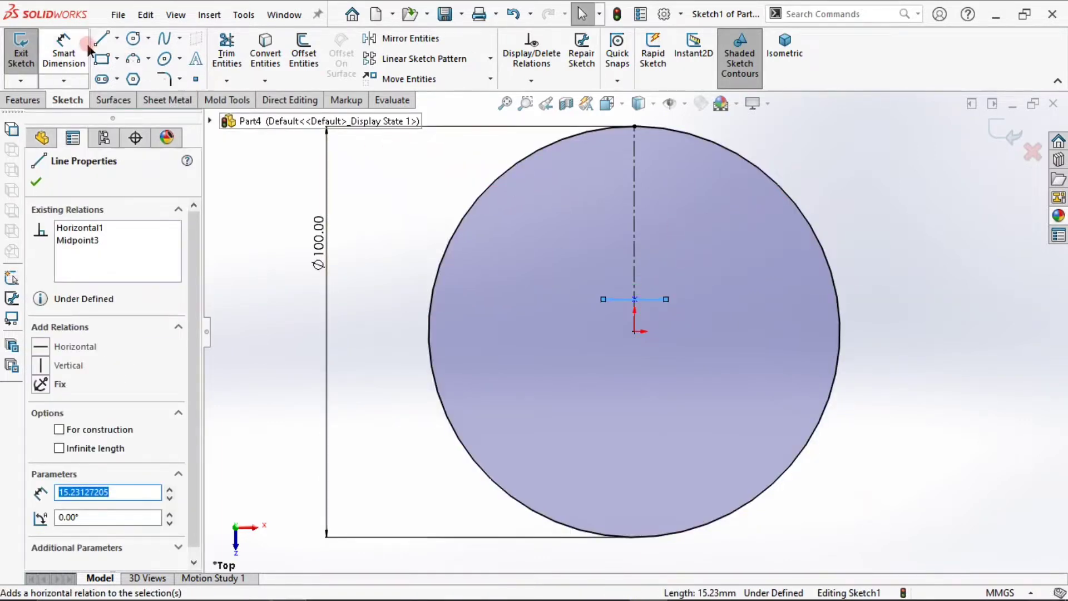
{"action": "left_click", "coordinate": [63, 53]}
{"action": "left_click", "coordinate": [642, 304]}
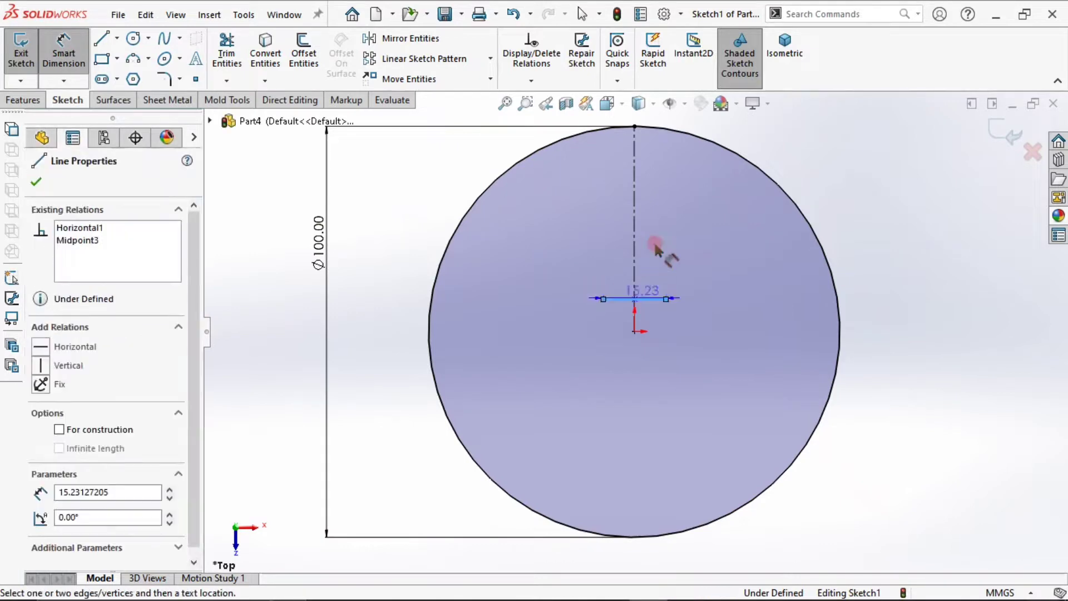
{"action": "left_click", "coordinate": [650, 239]}
{"action": "type", "text": "12"}
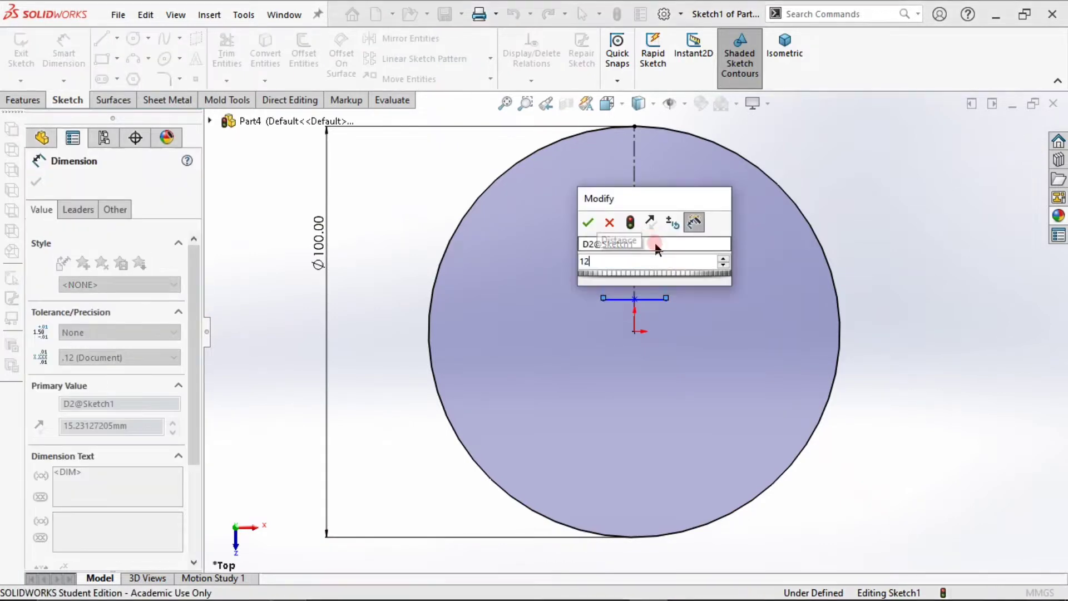
{"action": "key", "text": "Return"}
{"action": "key", "text": "Escape"}
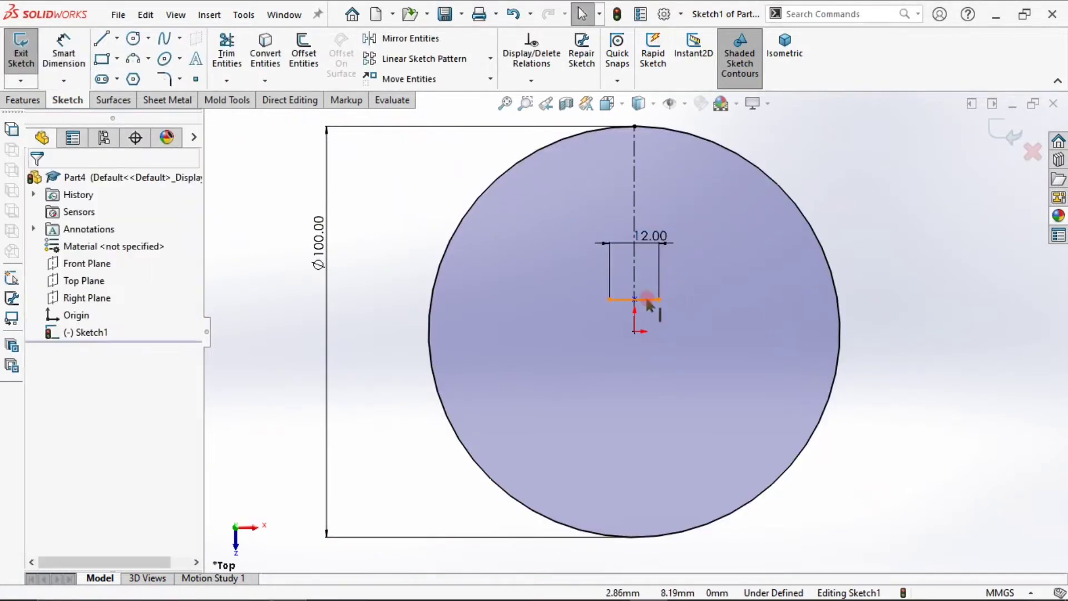
Step: Convert the 12 mm horizontal line to construction geometry
{"action": "left_click", "coordinate": [648, 300]}
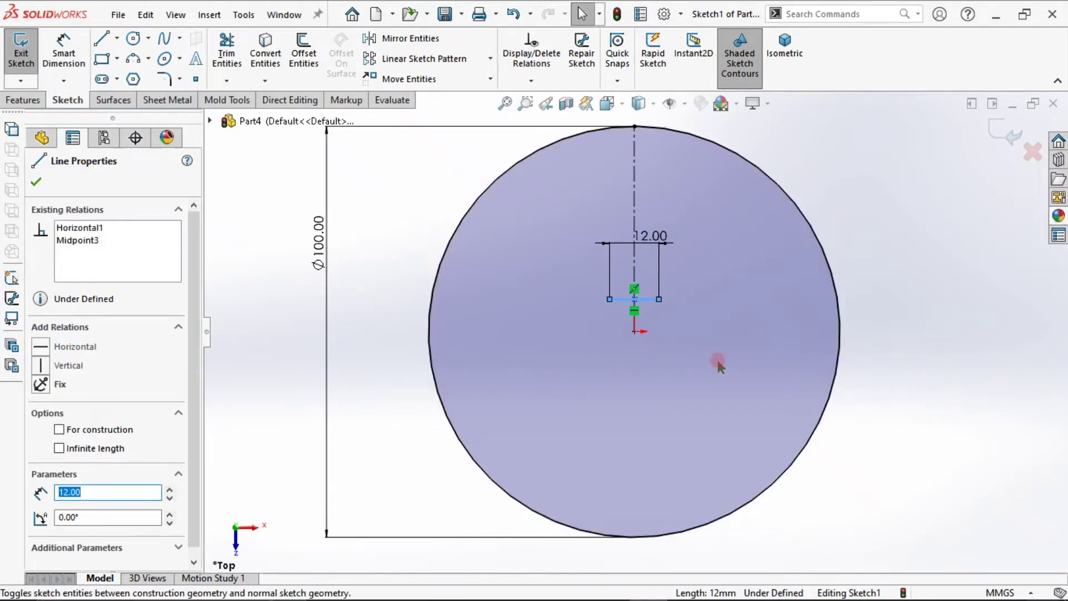
{"action": "left_click", "coordinate": [714, 266]}
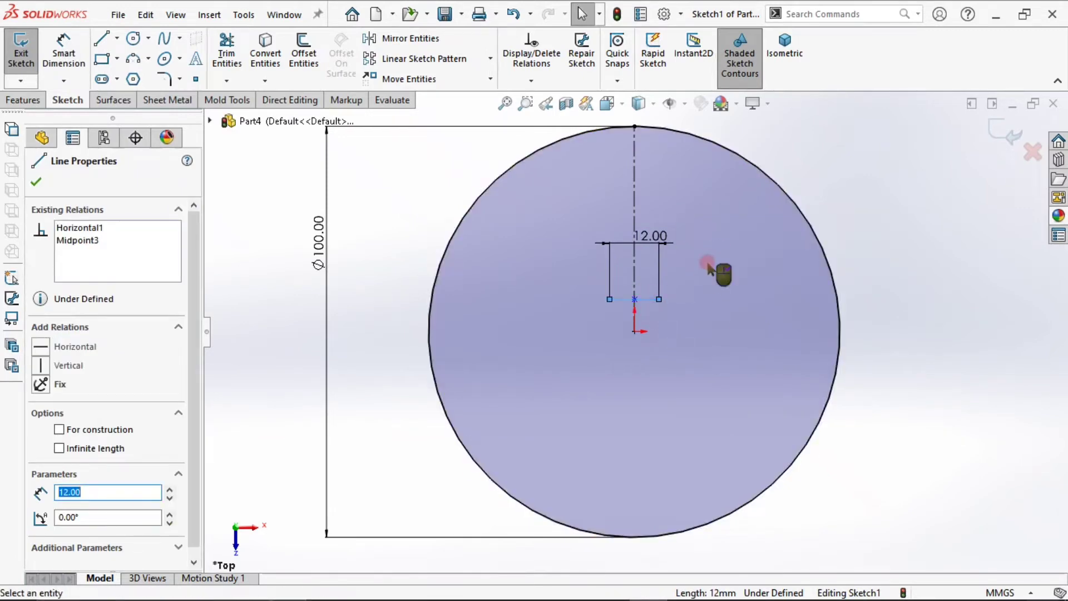
{"action": "left_click", "coordinate": [619, 300]}
{"action": "left_click", "coordinate": [688, 253]}
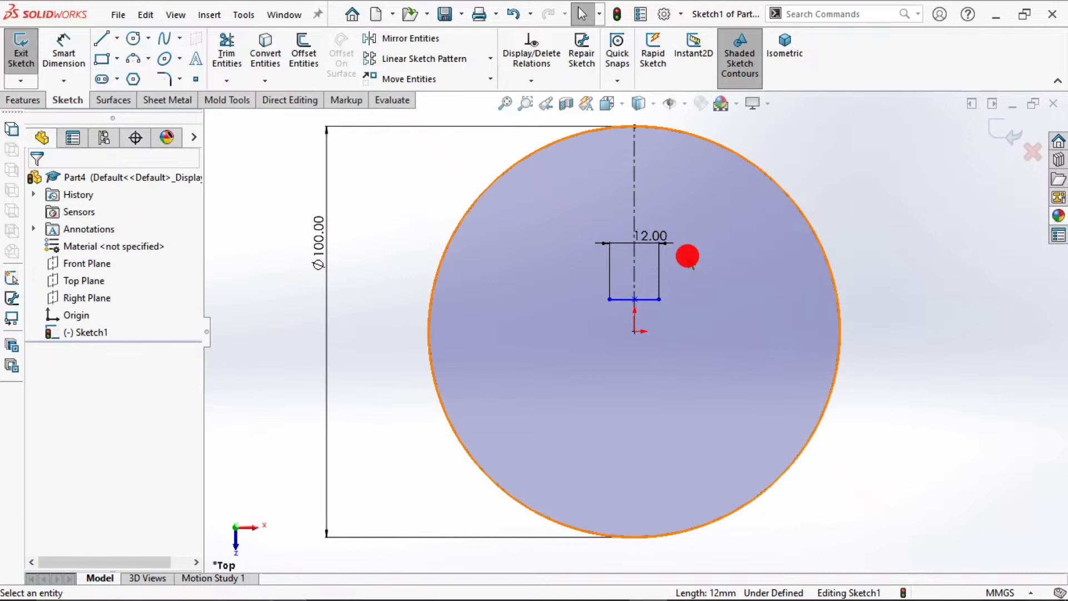
{"action": "left_click", "coordinate": [639, 300]}
{"action": "left_click", "coordinate": [721, 260]}
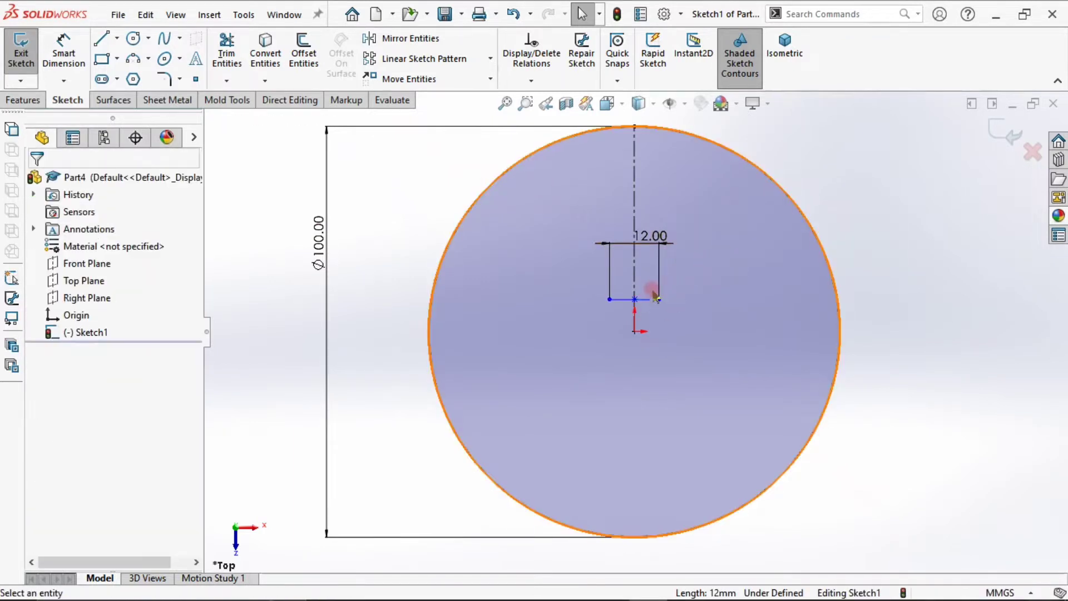
Step: Dimension the vertical distance between the origin and the horizontal construction line's midpoint and set it to 14 mm
{"action": "scroll", "coordinate": [640, 304], "scroll_direction": "down", "scroll_amount": 8}
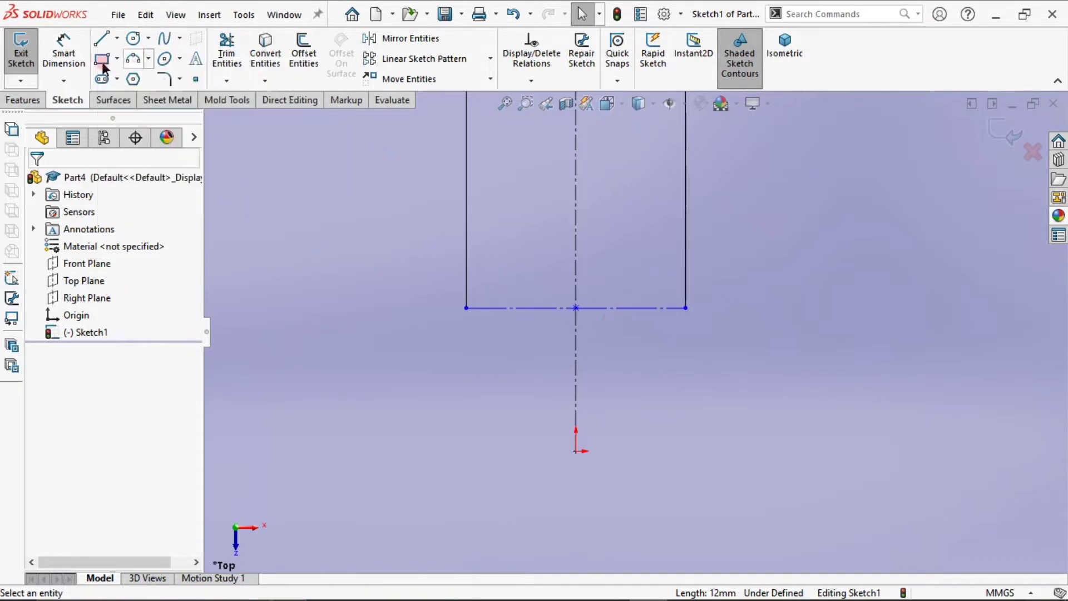
{"action": "left_click", "coordinate": [68, 58]}
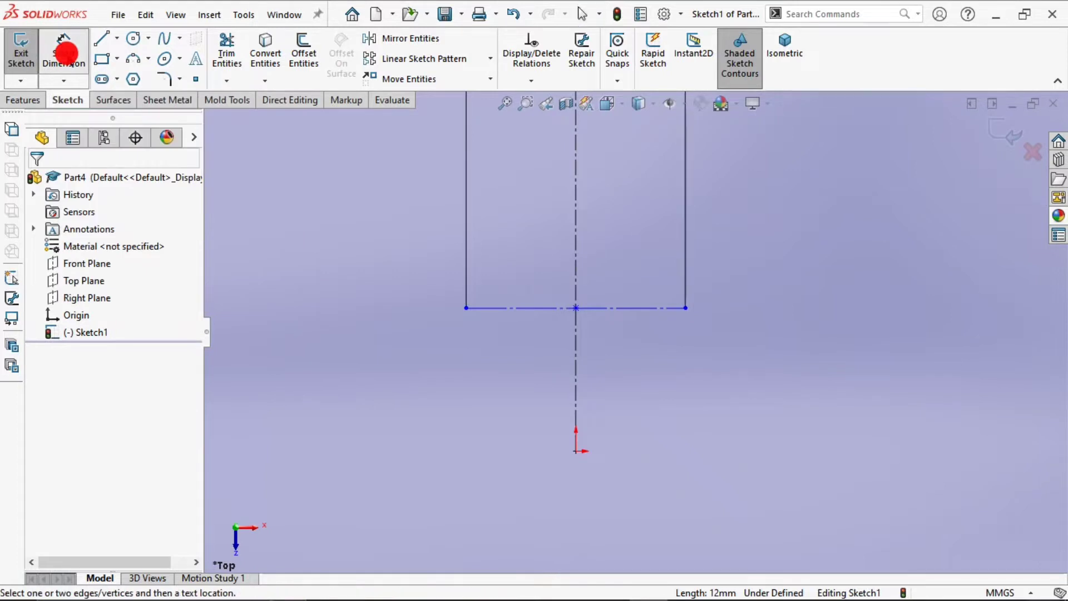
{"action": "left_click", "coordinate": [576, 308]}
{"action": "left_click", "coordinate": [576, 450]}
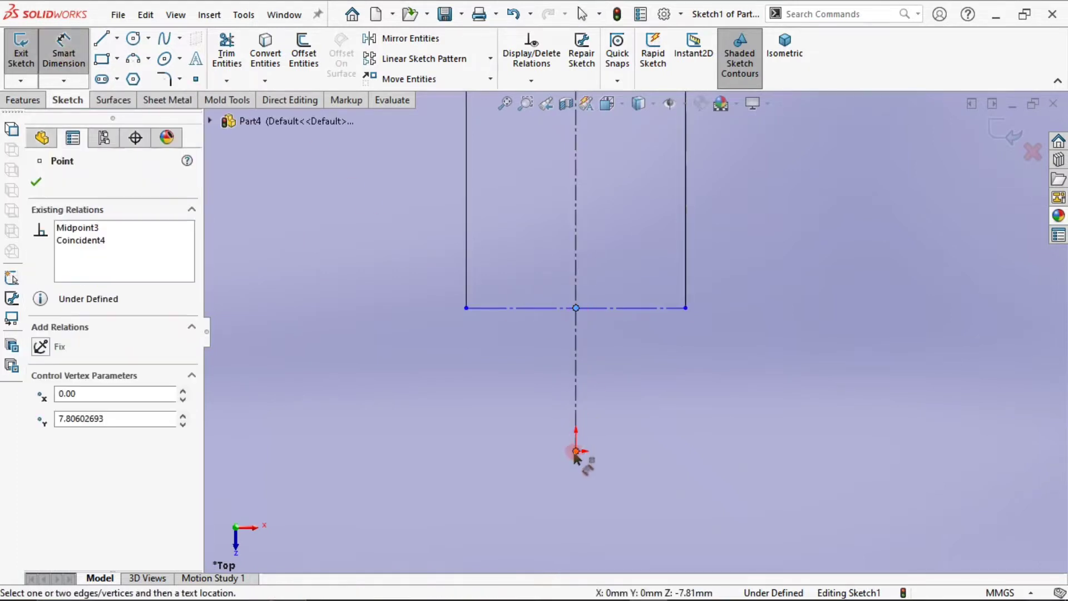
{"action": "left_click", "coordinate": [410, 406]}
{"action": "type", "text": "14"}
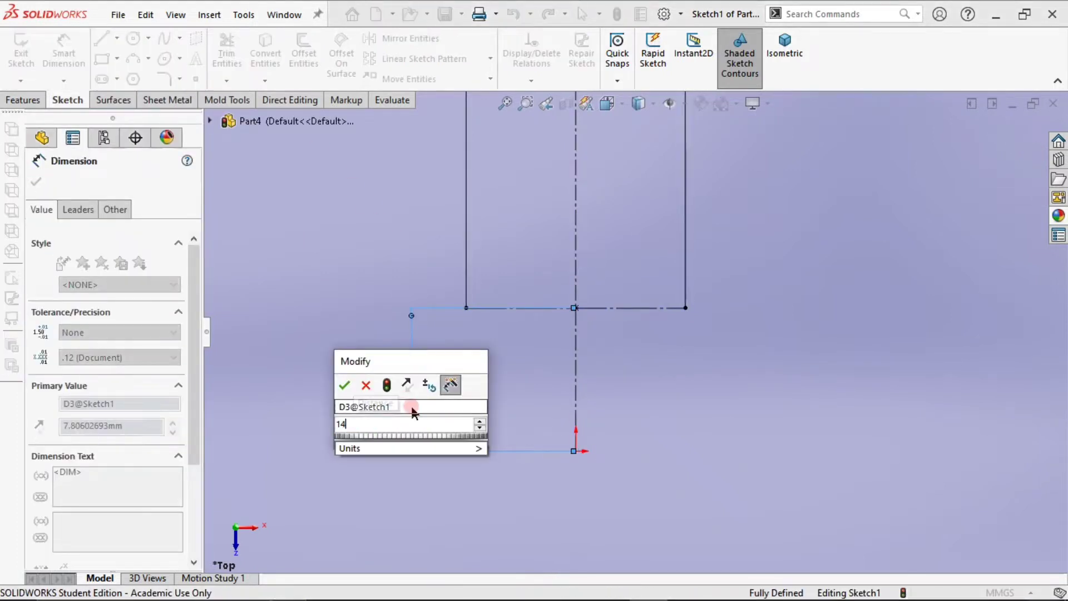
{"action": "key", "text": "Return"}
{"action": "left_click", "coordinate": [594, 332]}
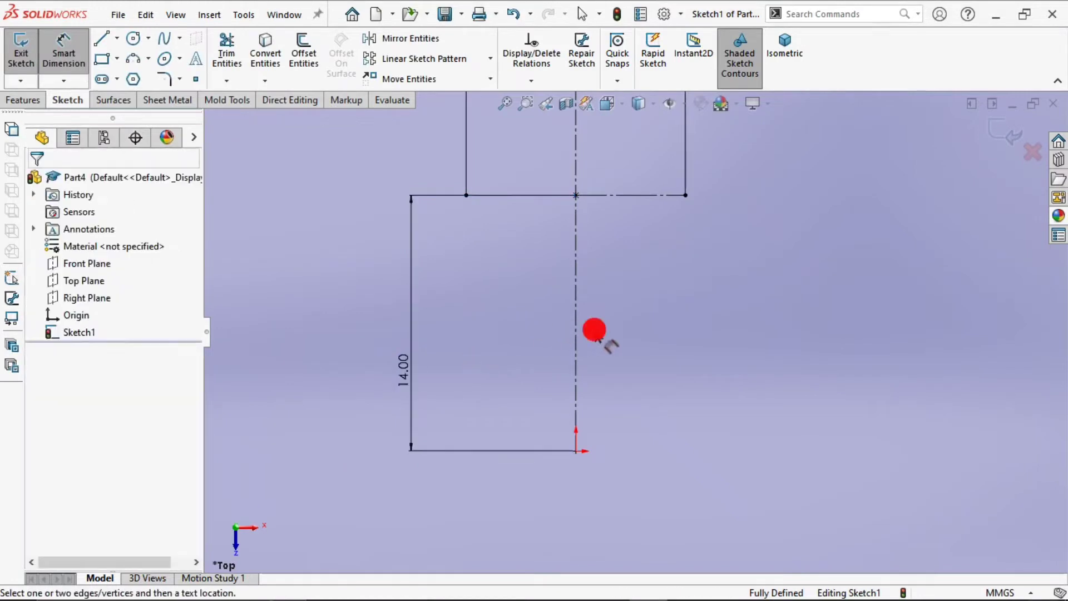
Step: Sketch a vertical line in line with the left end of the 12 mm construction line, starting above it and extending past the circle's upper edge
{"action": "scroll", "coordinate": [616, 381], "scroll_direction": "up", "scroll_amount": 5}
{"action": "scroll", "coordinate": [660, 262], "scroll_direction": "down", "scroll_amount": 3}
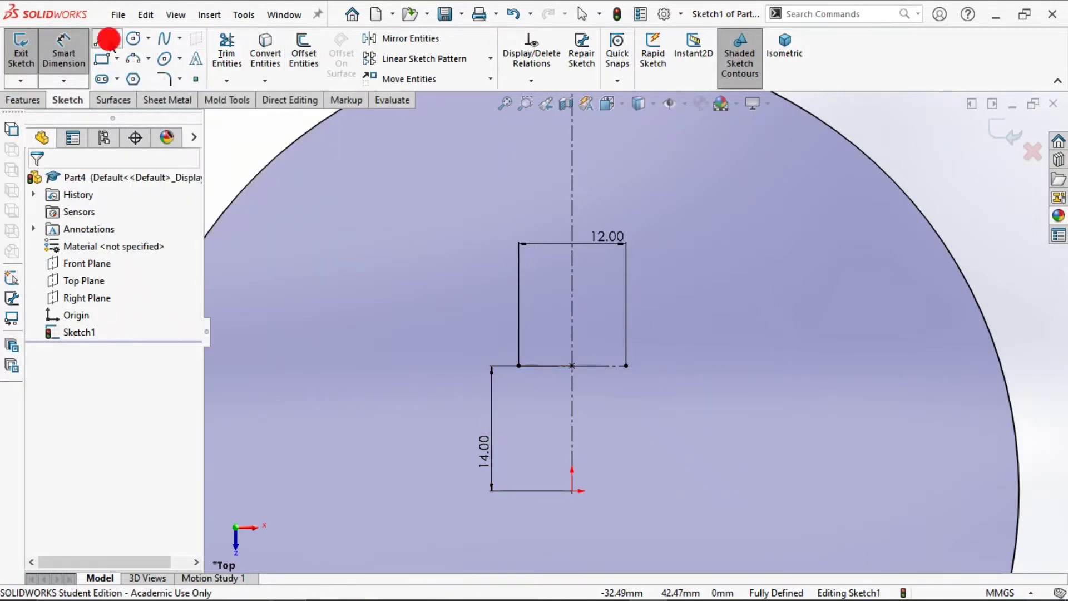
{"action": "left_click", "coordinate": [103, 39]}
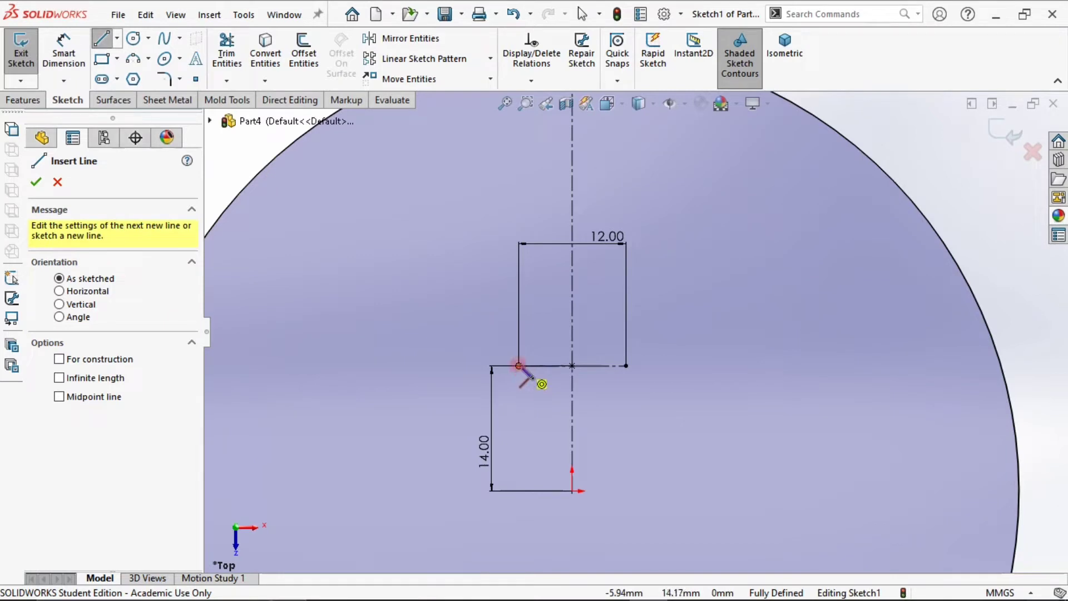
{"action": "left_click", "coordinate": [519, 366]}
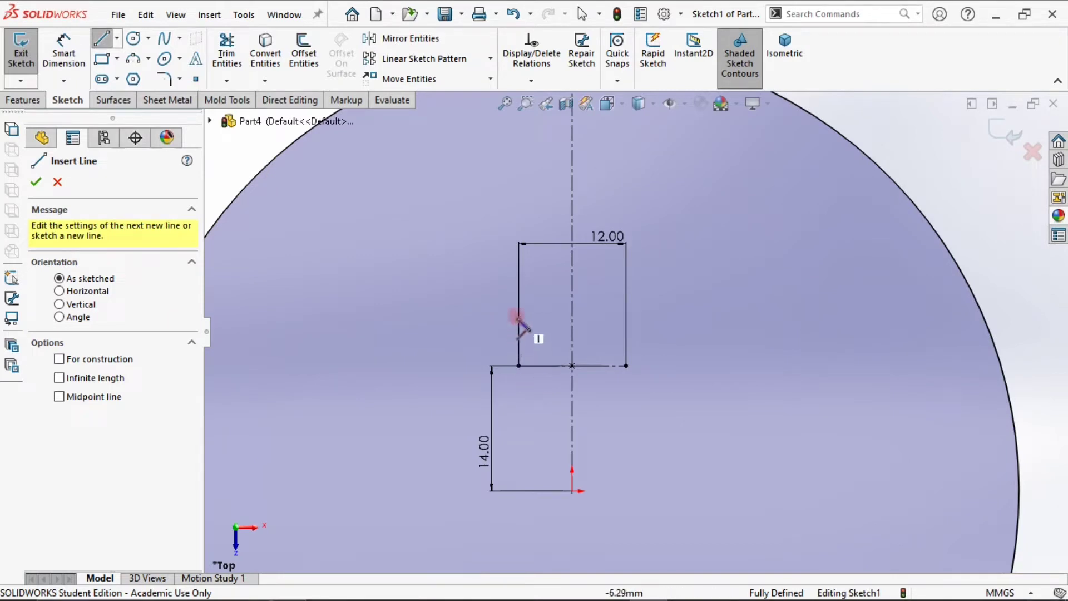
{"action": "left_click", "coordinate": [519, 303]}
{"action": "scroll", "coordinate": [529, 389], "scroll_direction": "up", "scroll_amount": 4}
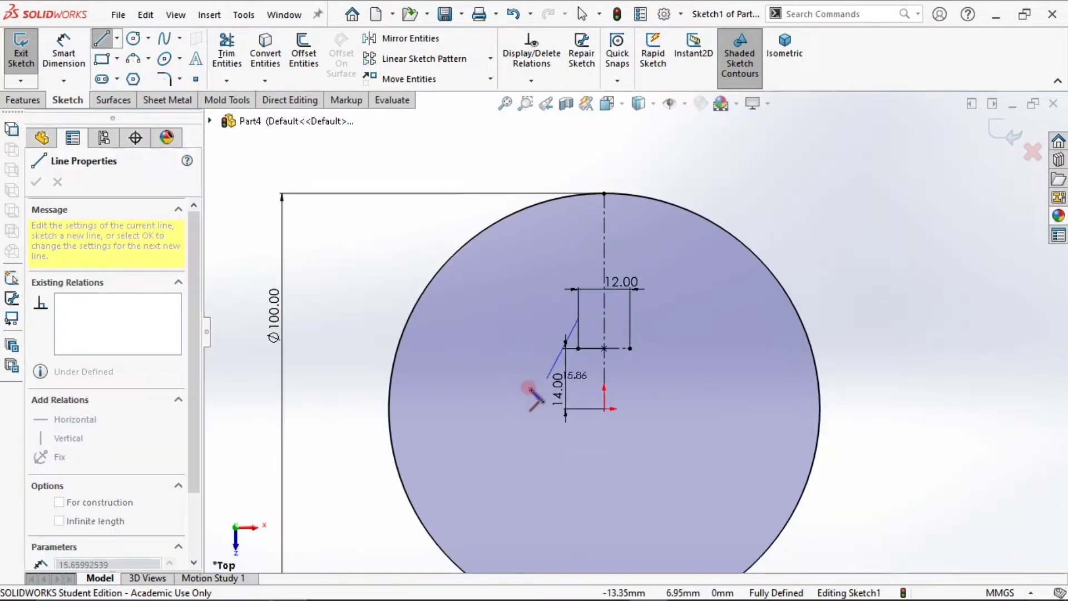
{"action": "left_click", "coordinate": [578, 160]}
{"action": "key", "text": "Escape"}
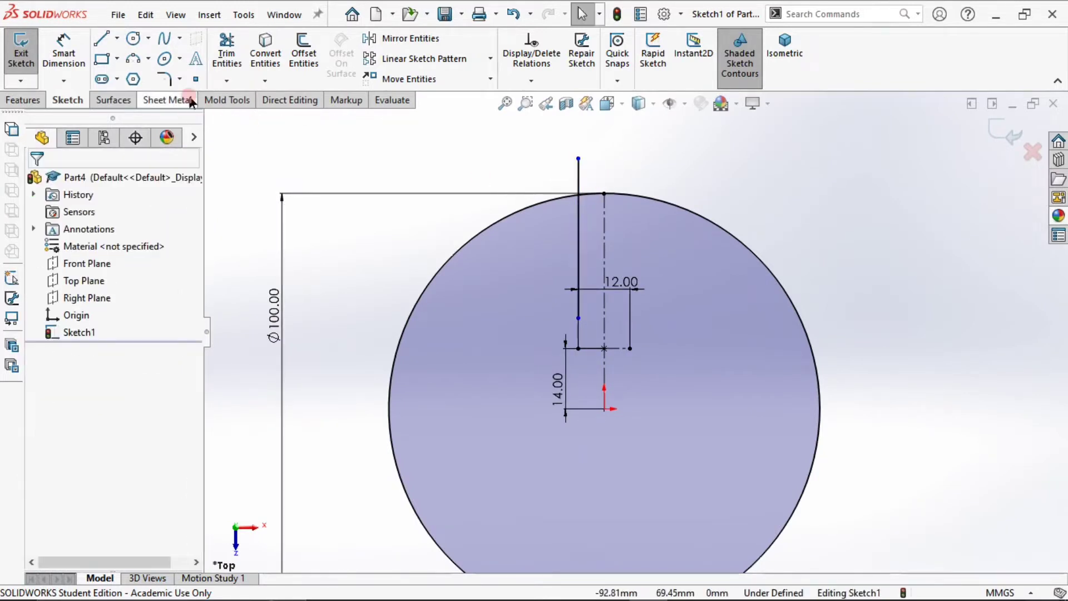
Step: Sketch a second vertical line about 37 mm long above the construction line's right end, its top level with the first line's
{"action": "left_click", "coordinate": [101, 40]}
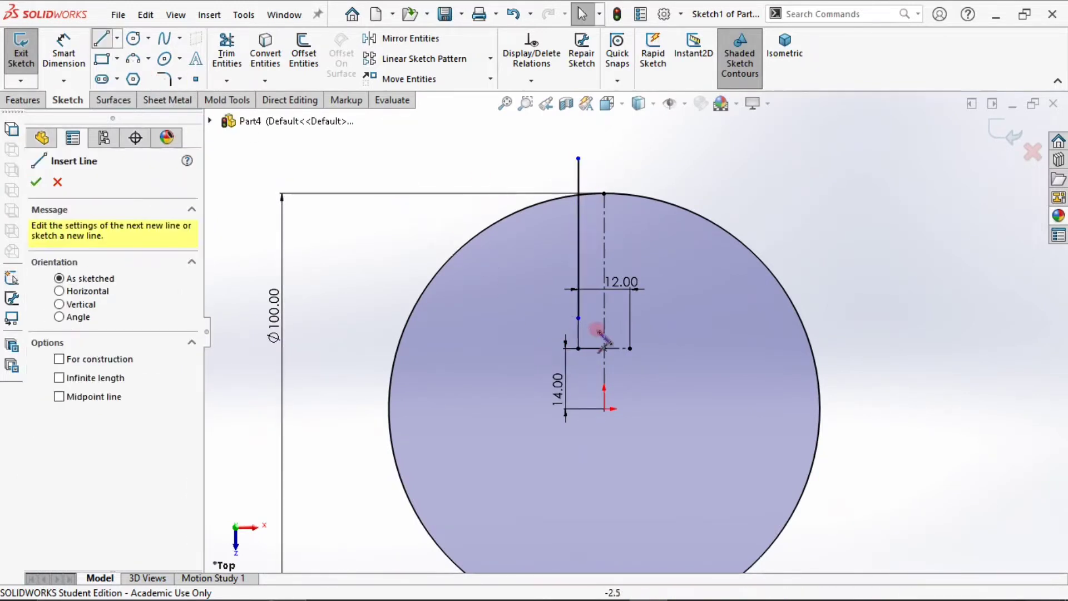
{"action": "left_click", "coordinate": [629, 318]}
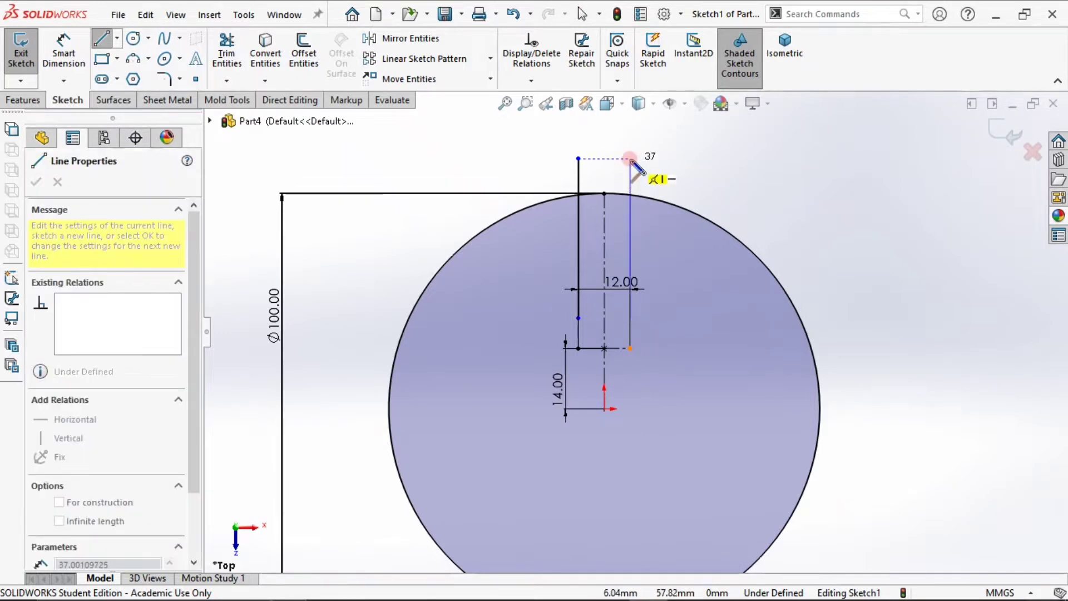
{"action": "left_click", "coordinate": [630, 159]}
{"action": "key", "text": "Escape"}
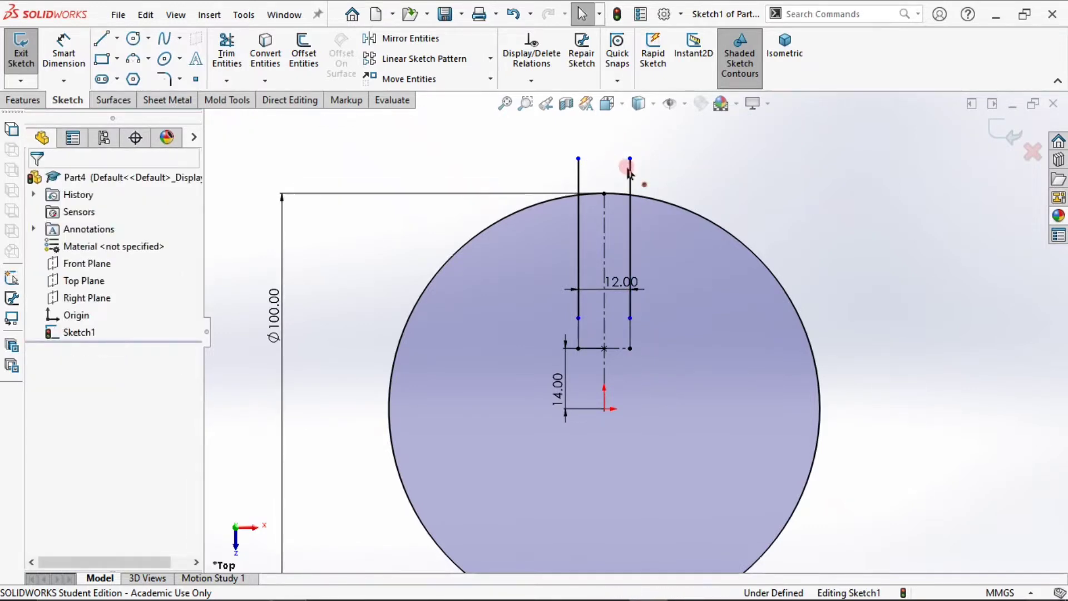
Step: Sketch a three-point arc joining the lower ends of the two vertical lines, bulging down toward the construction line
{"action": "left_click", "coordinate": [132, 58]}
{"action": "left_click", "coordinate": [579, 318]}
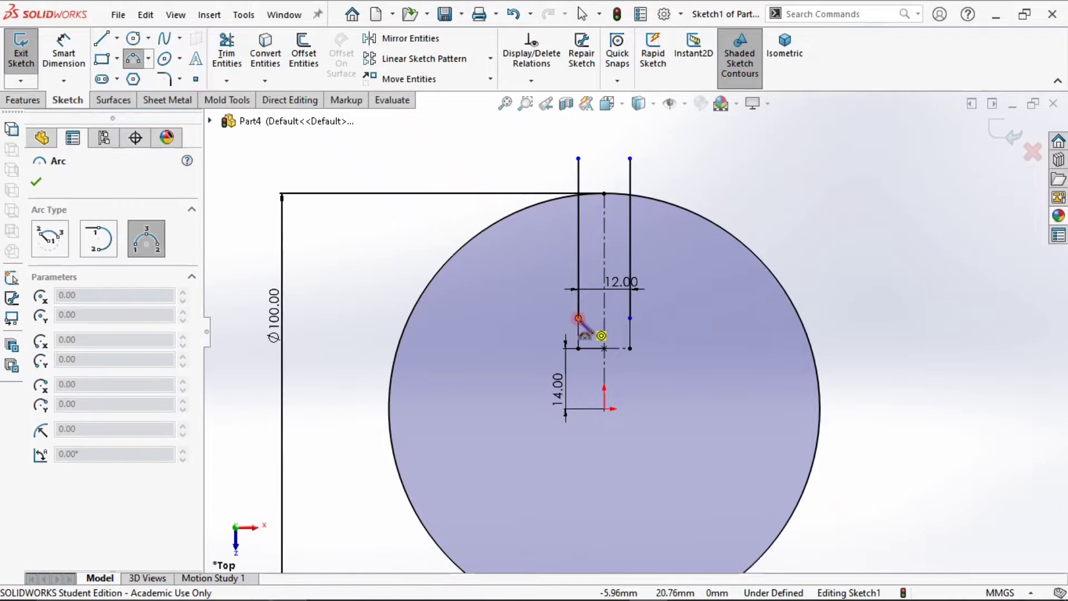
{"action": "left_click", "coordinate": [630, 318]}
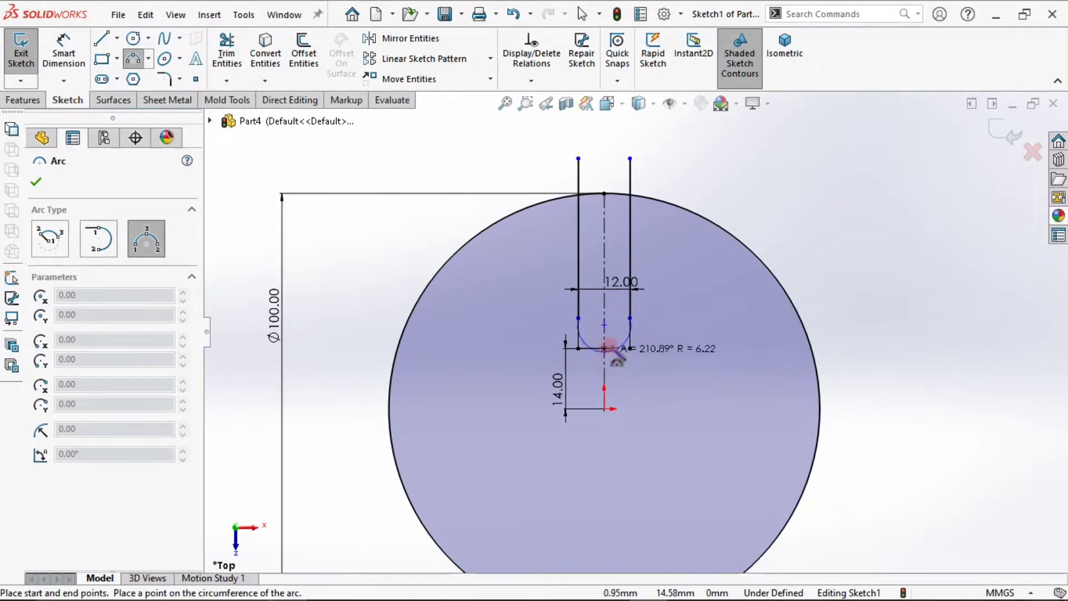
{"action": "left_click", "coordinate": [615, 342]}
{"action": "key", "text": "Escape"}
Step: Add a horizontal relation between the arc's center point and the lower end of the right vertical line
{"action": "scroll", "coordinate": [615, 340], "scroll_direction": "down", "scroll_amount": 5}
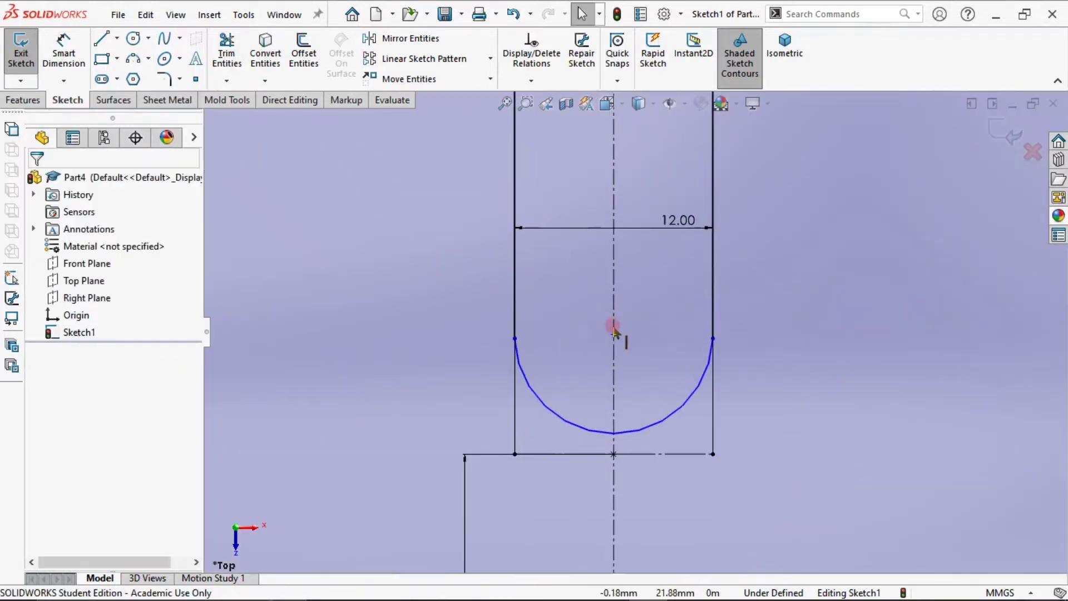
{"action": "left_click", "coordinate": [614, 334]}
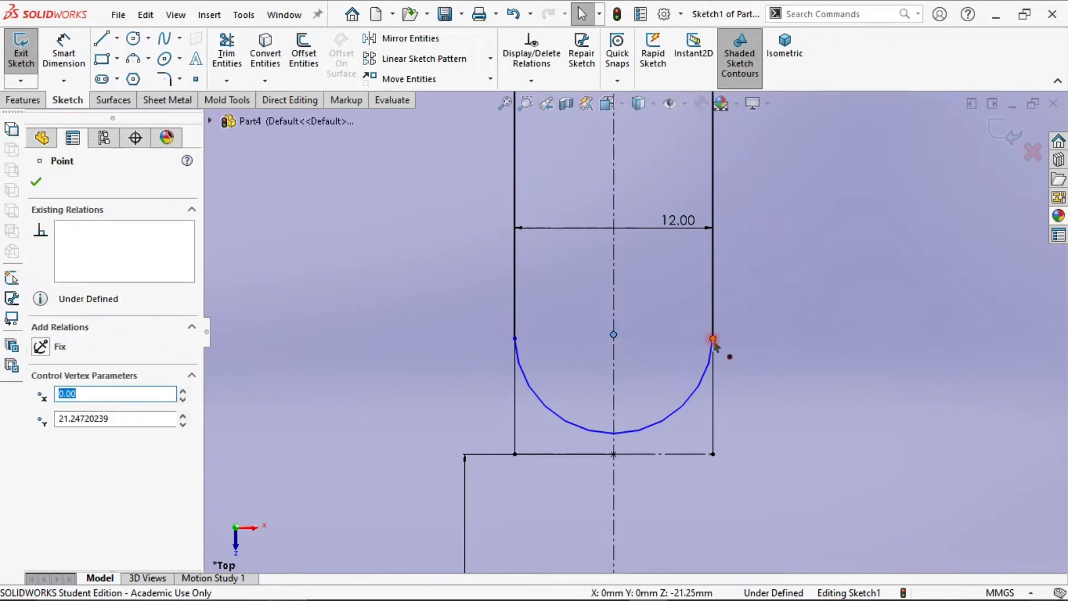
{"action": "left_click", "coordinate": [713, 339], "text": "ctrl"}
{"action": "left_click", "coordinate": [758, 270]}
{"action": "left_click", "coordinate": [665, 368]}
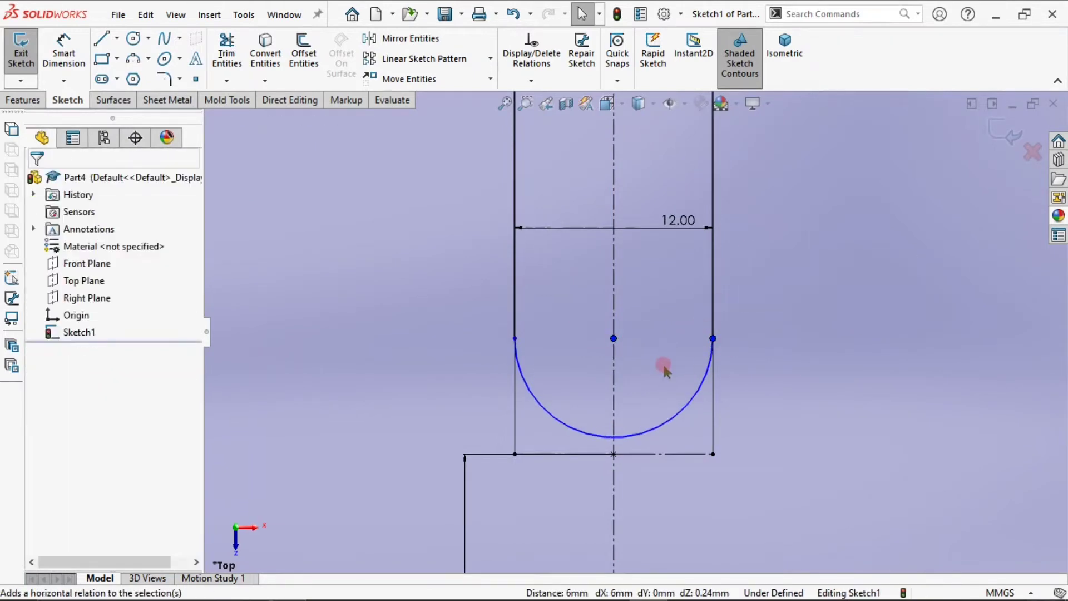
Step: Try to make the arc coincident with the midpoint of the horizontal construction line
{"action": "left_click", "coordinate": [660, 426]}
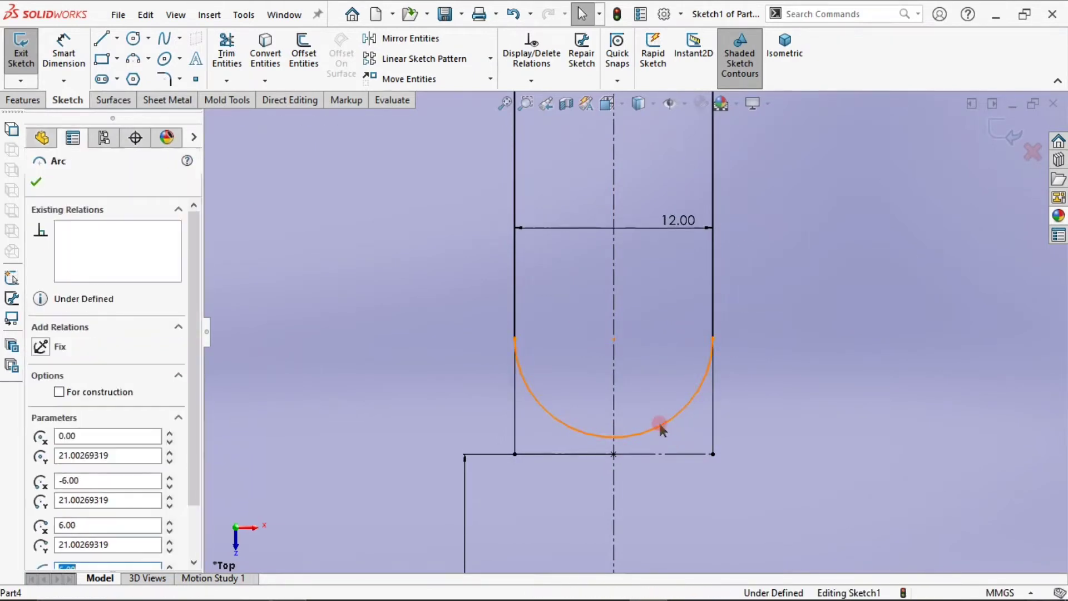
{"action": "left_click", "coordinate": [620, 455], "text": "ctrl"}
{"action": "left_click", "coordinate": [613, 454], "text": "ctrl"}
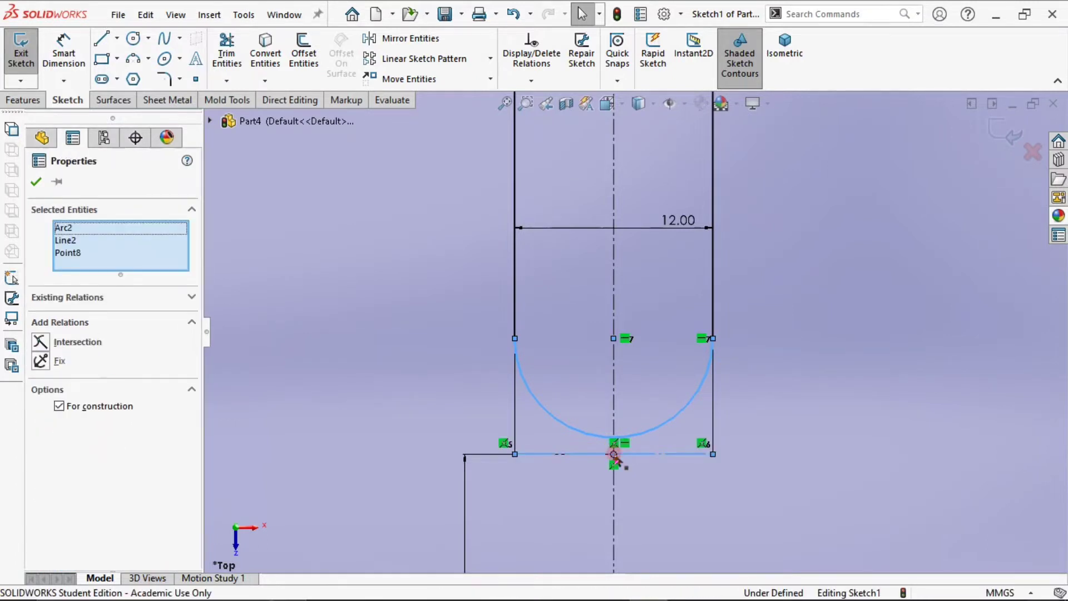
{"action": "right_click", "coordinate": [61, 246]}
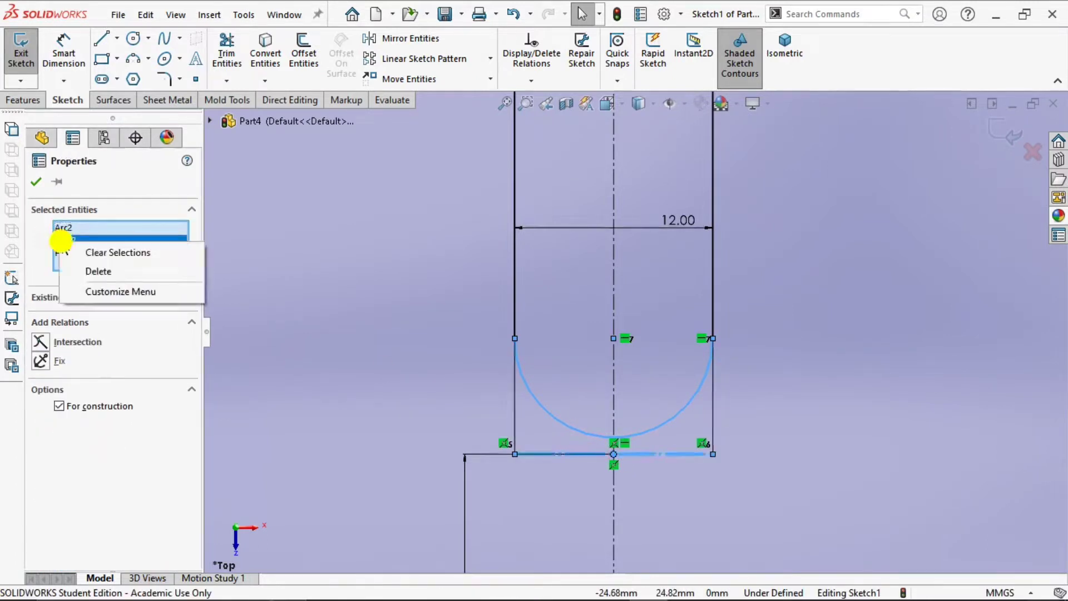
{"action": "left_click", "coordinate": [89, 269]}
{"action": "left_click", "coordinate": [85, 379]}
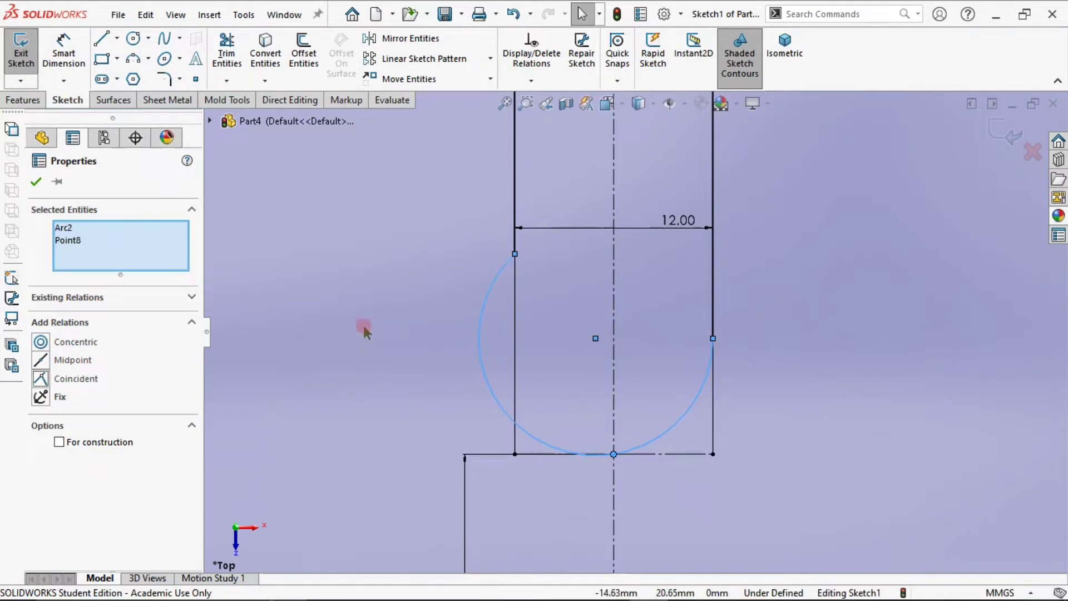
{"action": "left_click", "coordinate": [36, 183]}
{"action": "key", "text": "ctrl+z"}
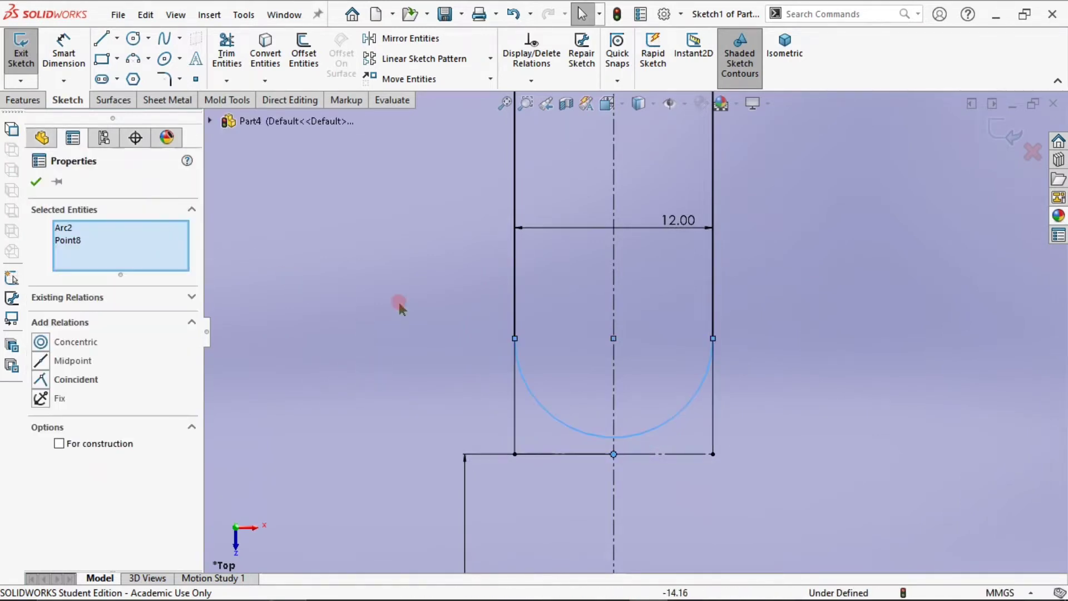
Step: Add a coincident relation between the arc's own midpoint and the midpoint of the horizontal construction line, leaving the circle out of the selection
{"action": "left_click", "coordinate": [640, 435]}
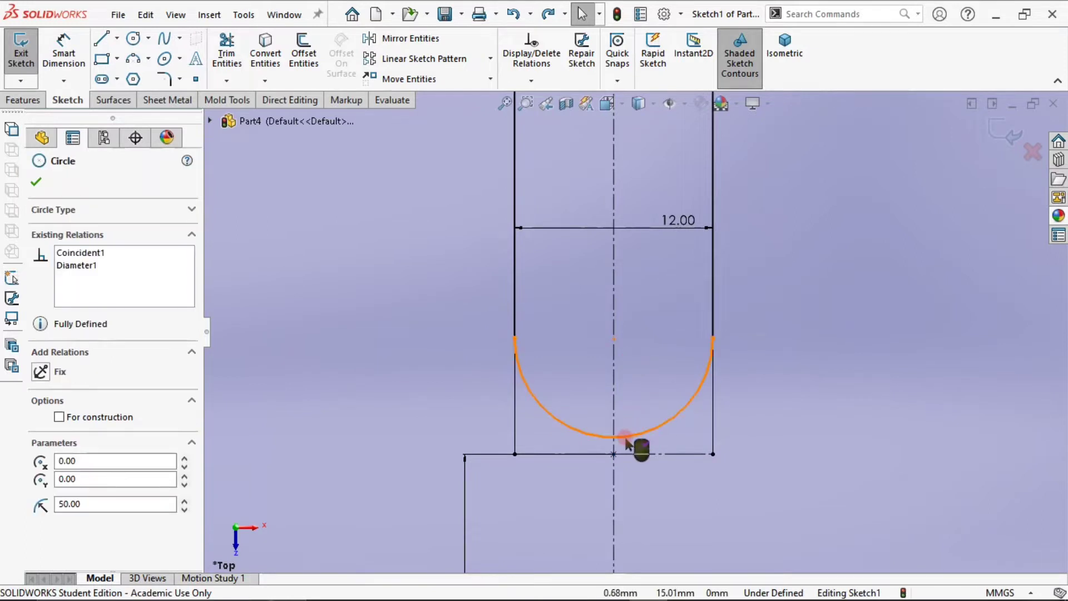
{"action": "left_click", "coordinate": [613, 452], "text": "ctrl"}
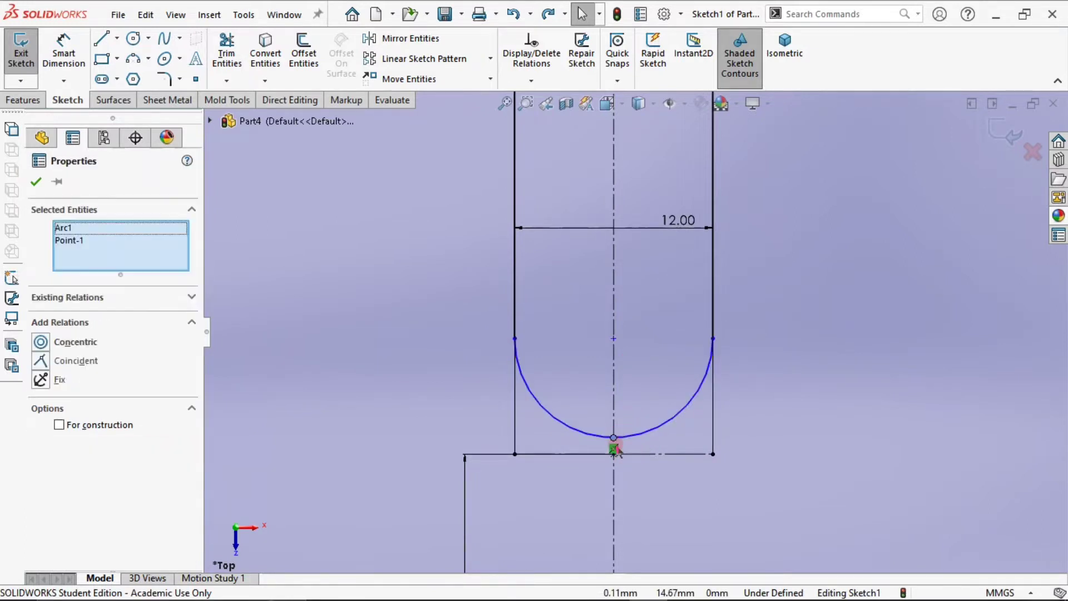
{"action": "left_click", "coordinate": [614, 454], "text": "ctrl"}
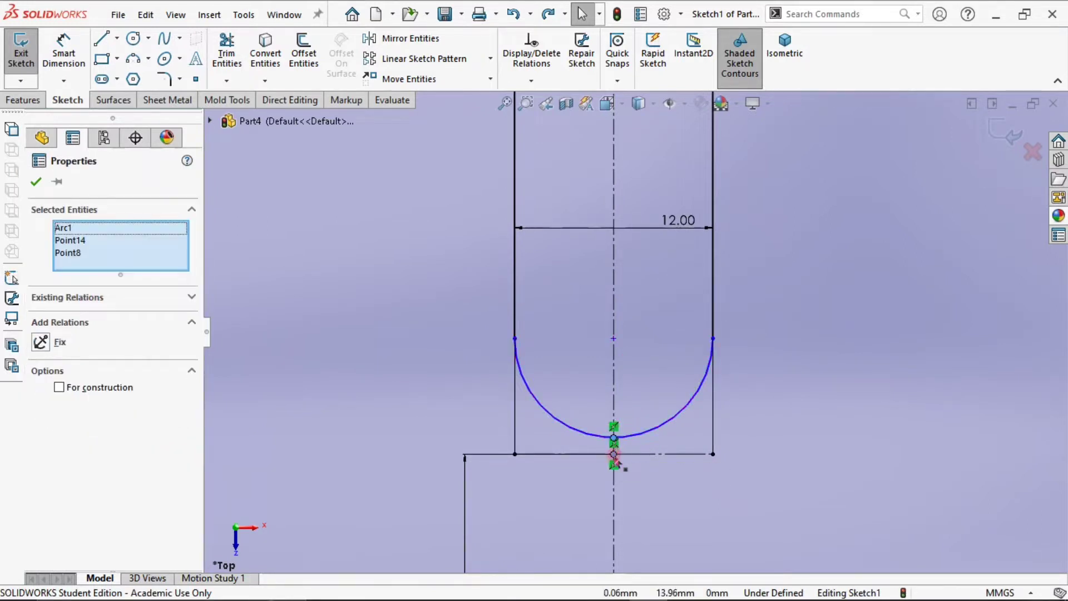
{"action": "left_click", "coordinate": [81, 240]}
{"action": "left_click", "coordinate": [67, 253]}
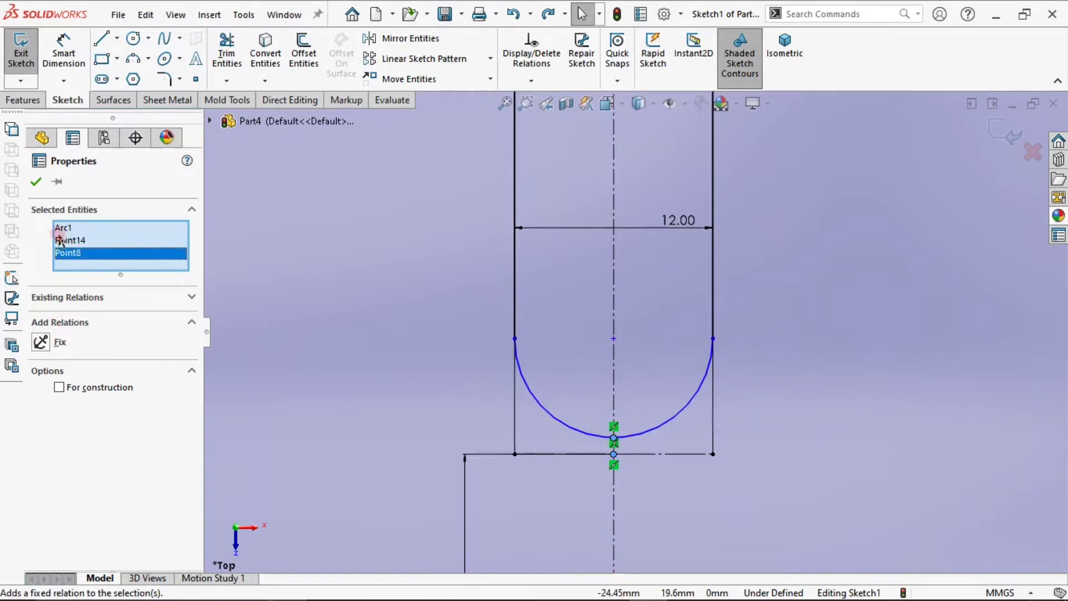
{"action": "right_click", "coordinate": [61, 228]}
{"action": "left_click", "coordinate": [88, 258]}
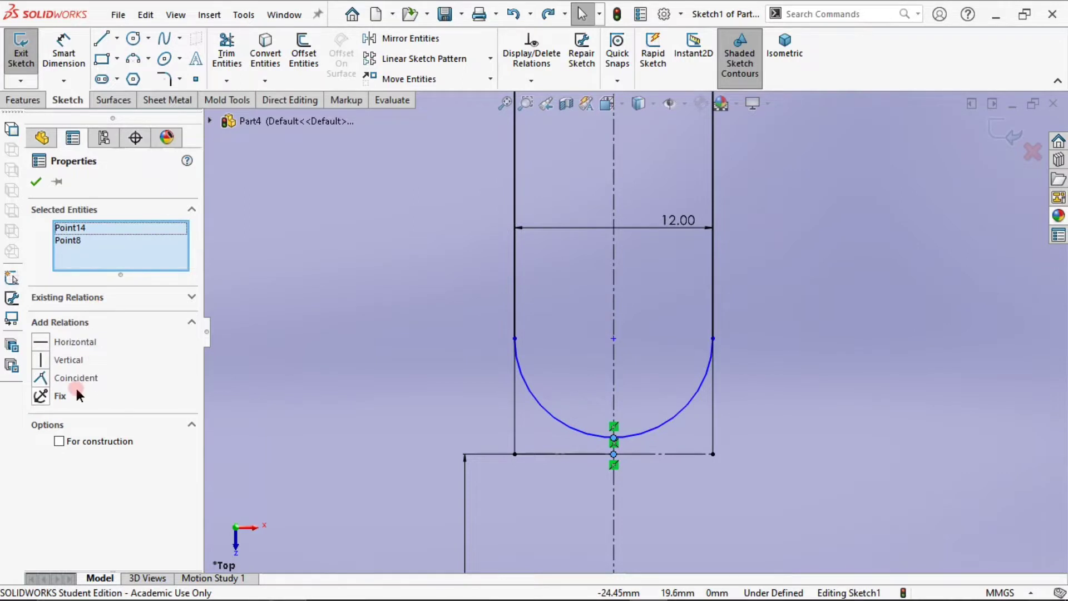
{"action": "left_click", "coordinate": [65, 372]}
{"action": "left_click", "coordinate": [213, 386]}
{"action": "scroll", "coordinate": [440, 452], "scroll_direction": "up", "scroll_amount": 5}
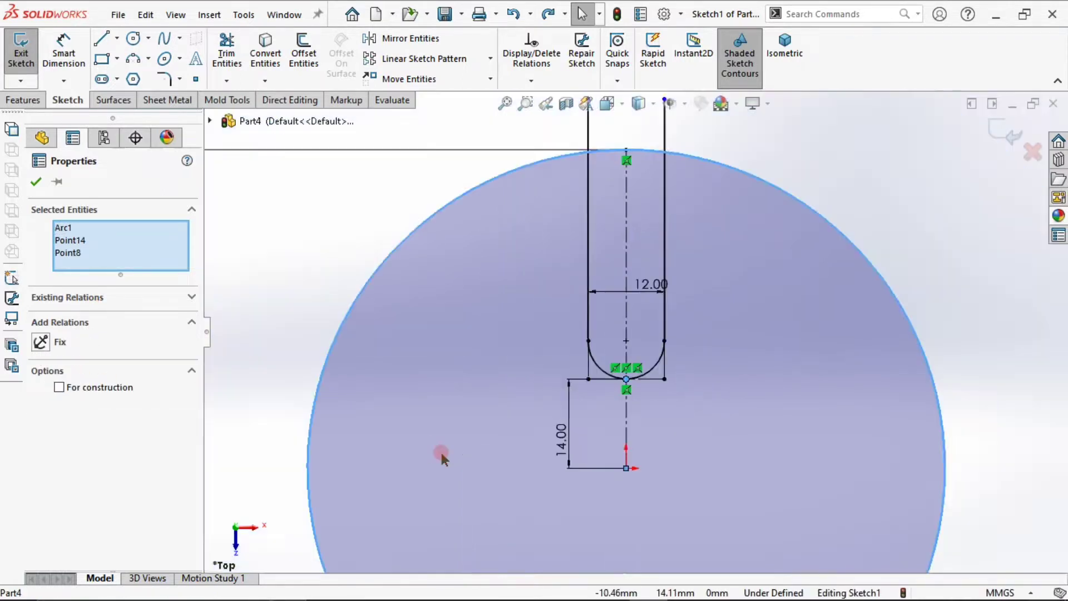
{"action": "scroll", "coordinate": [560, 318], "scroll_direction": "up", "scroll_amount": 5}
{"action": "scroll", "coordinate": [648, 239], "scroll_direction": "down", "scroll_amount": 6}
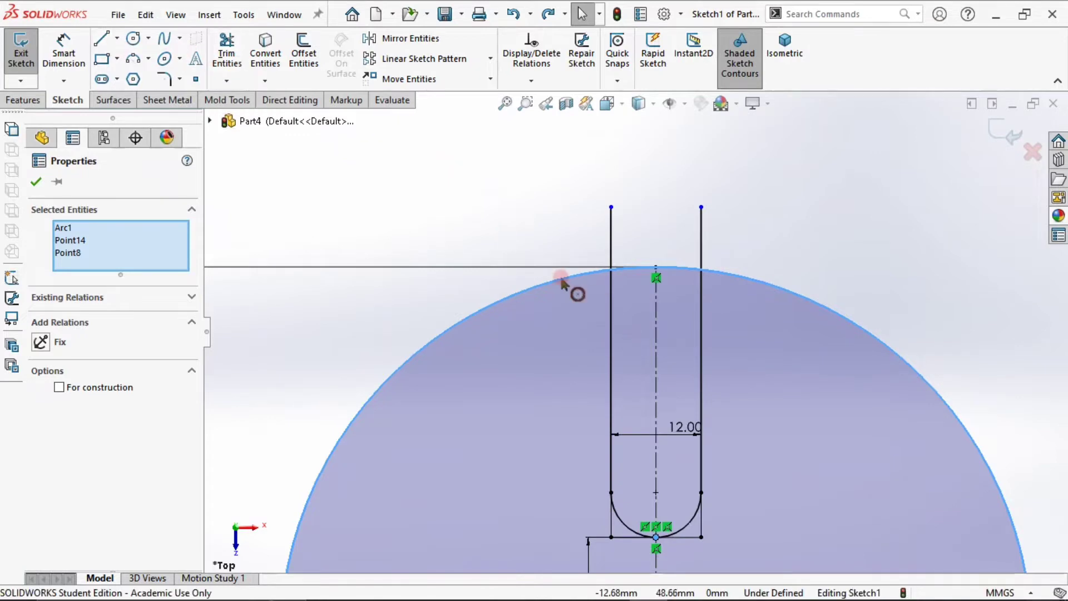
{"action": "left_click", "coordinate": [36, 183]}
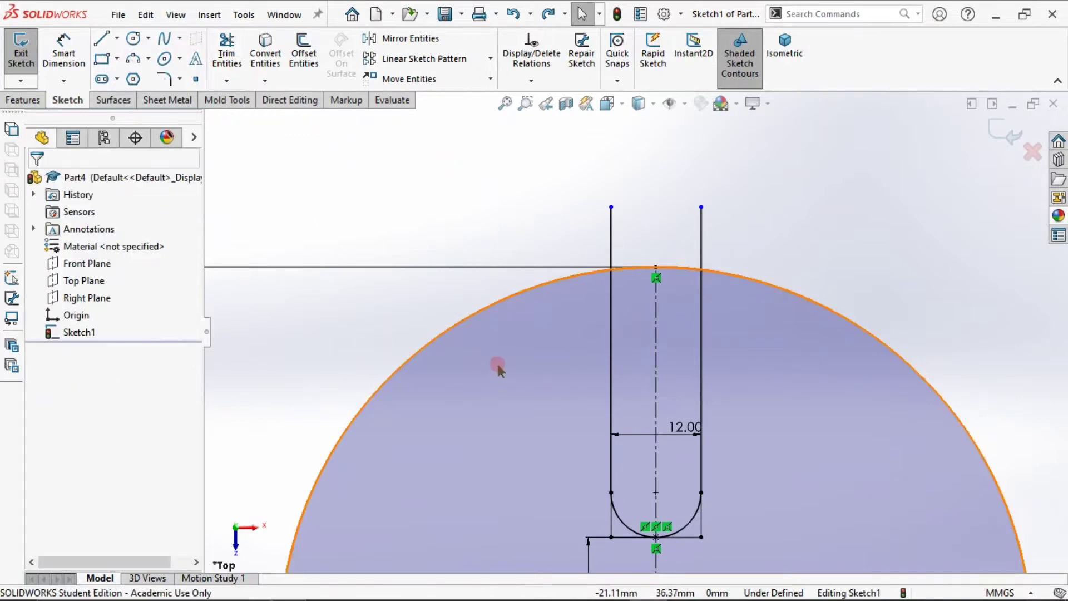
{"action": "left_click", "coordinate": [500, 315]}
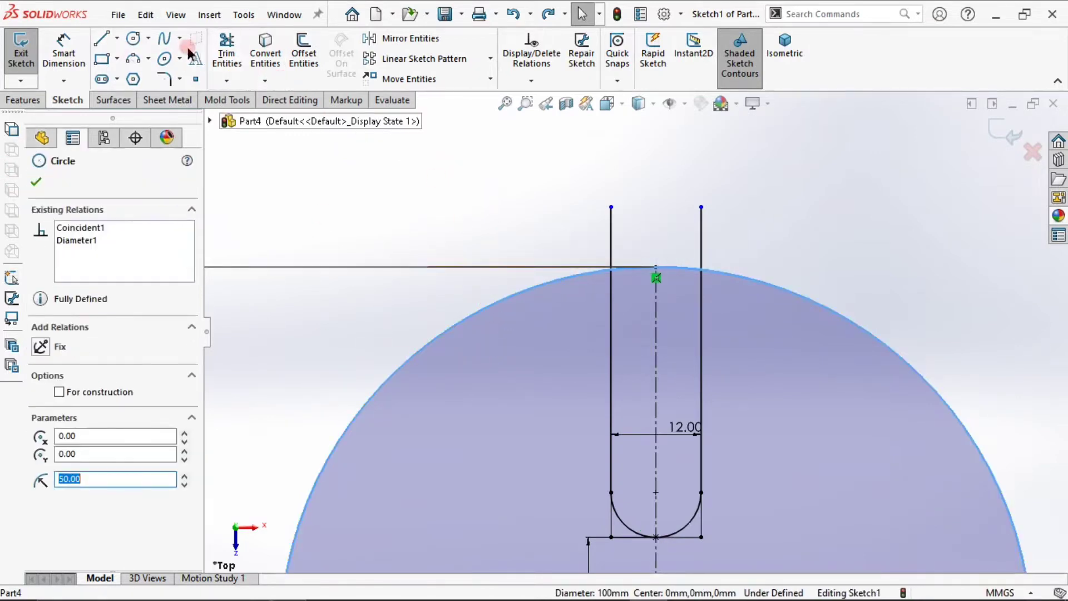
{"action": "left_click", "coordinate": [277, 56]}
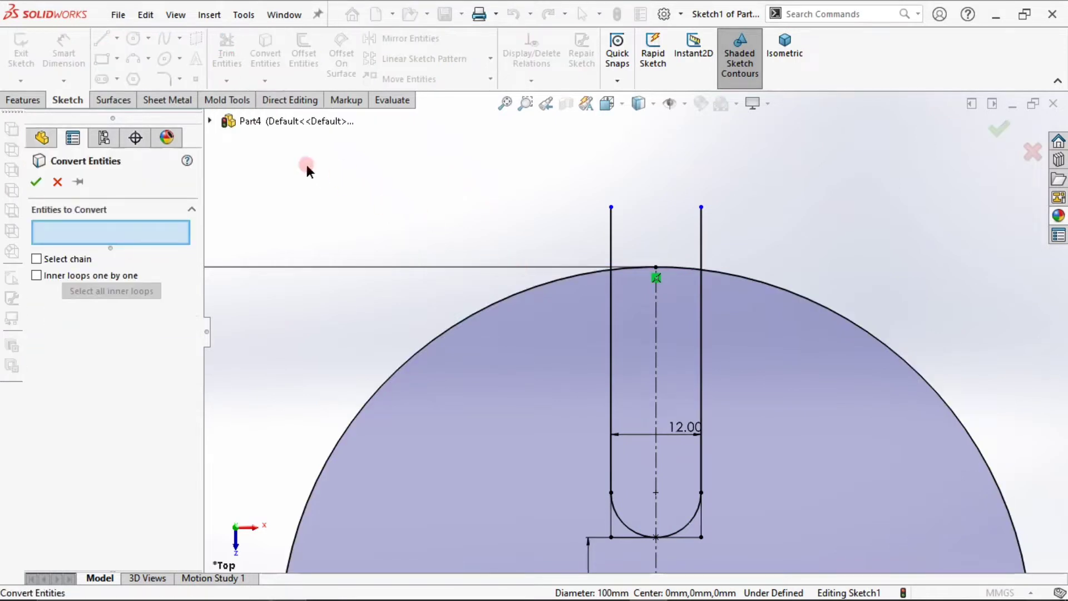
{"action": "left_click", "coordinate": [58, 182]}
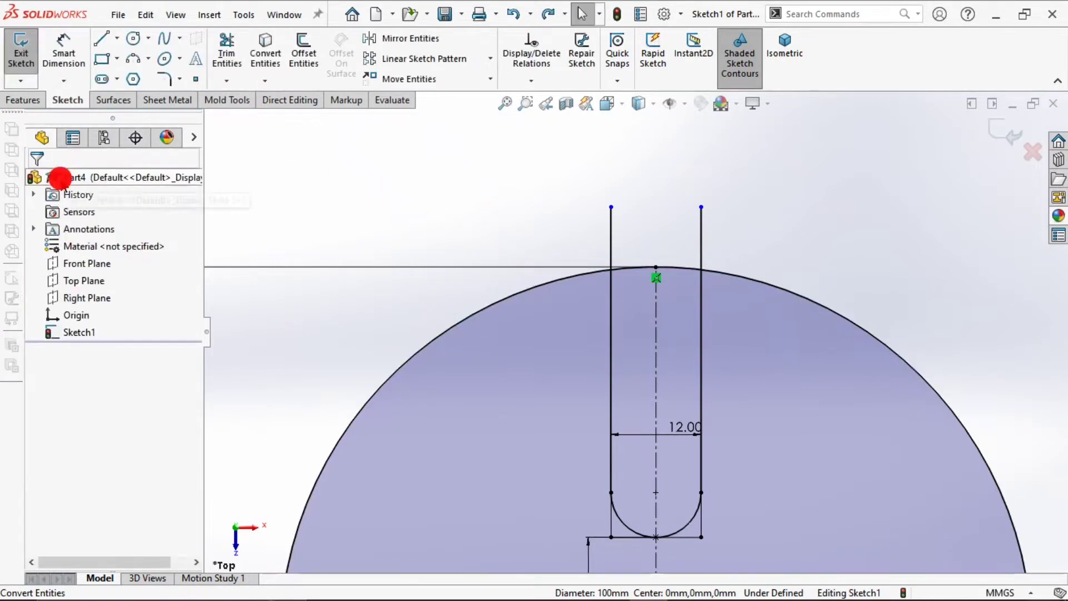
{"action": "left_click", "coordinate": [227, 47]}
{"action": "mouse_move", "coordinate": [402, 252]}
{"action": "left_mouse_down"}
{"action": "mouse_move", "coordinate": [453, 372]}
{"action": "mouse_move", "coordinate": [533, 269]}
{"action": "left_mouse_up"}
{"action": "key", "text": "Escape"}
{"action": "key", "text": "ctrl+z"}
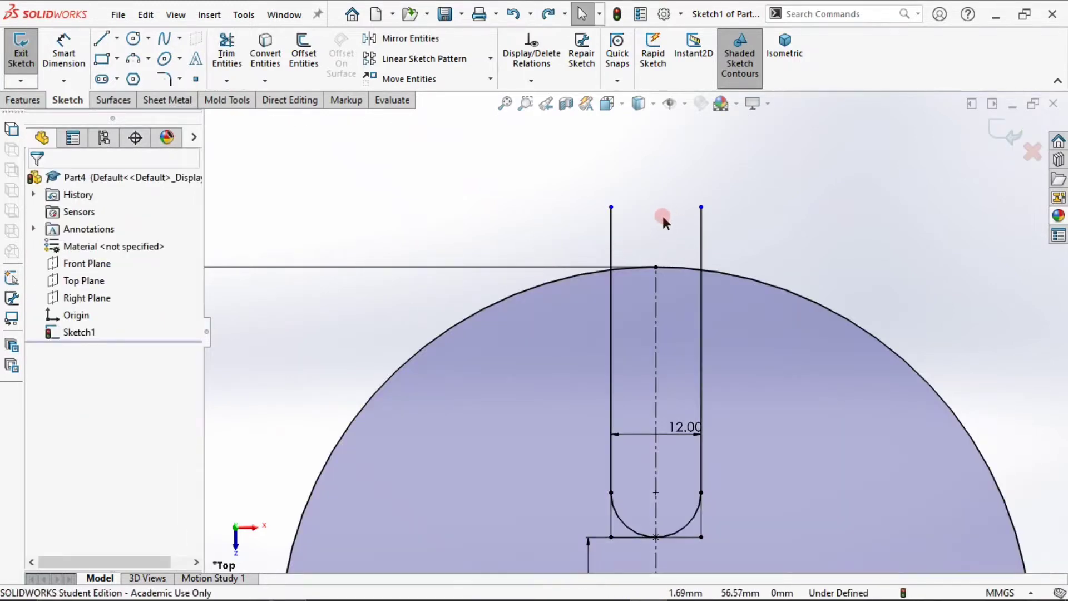
Step: Trim away the ends of both vertical slot lines that extend above the circle
{"action": "left_click", "coordinate": [227, 50]}
{"action": "mouse_move", "coordinate": [381, 155]}
{"action": "left_mouse_down"}
{"action": "mouse_move", "coordinate": [601, 231]}
{"action": "mouse_move", "coordinate": [710, 232]}
{"action": "mouse_move", "coordinate": [757, 266]}
{"action": "left_mouse_up"}
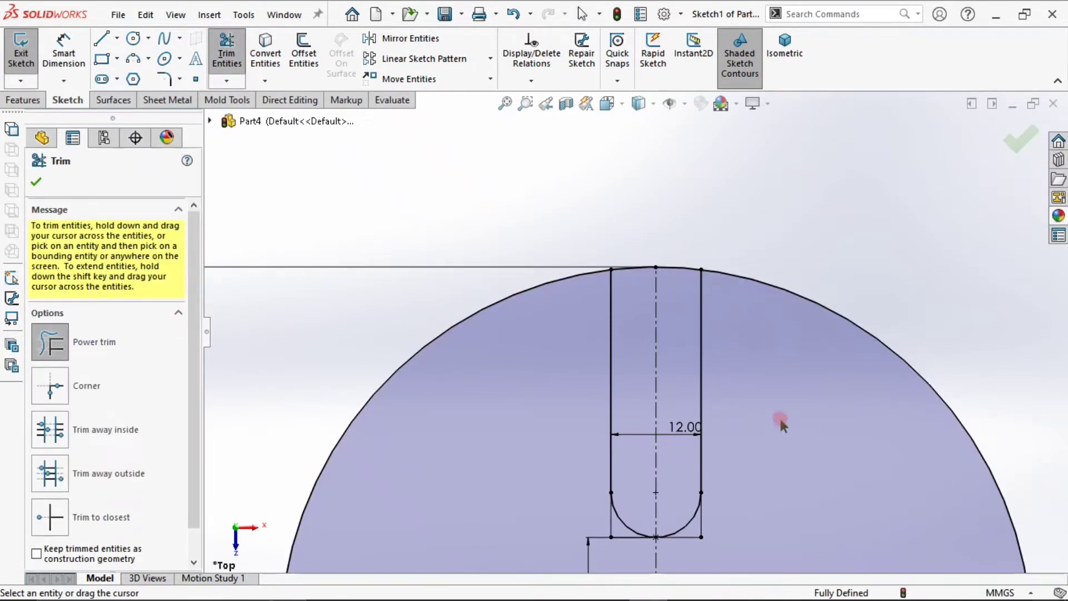
{"action": "scroll", "coordinate": [634, 334], "scroll_direction": "up", "scroll_amount": 4}
{"action": "scroll", "coordinate": [687, 386], "scroll_direction": "down", "scroll_amount": 2}
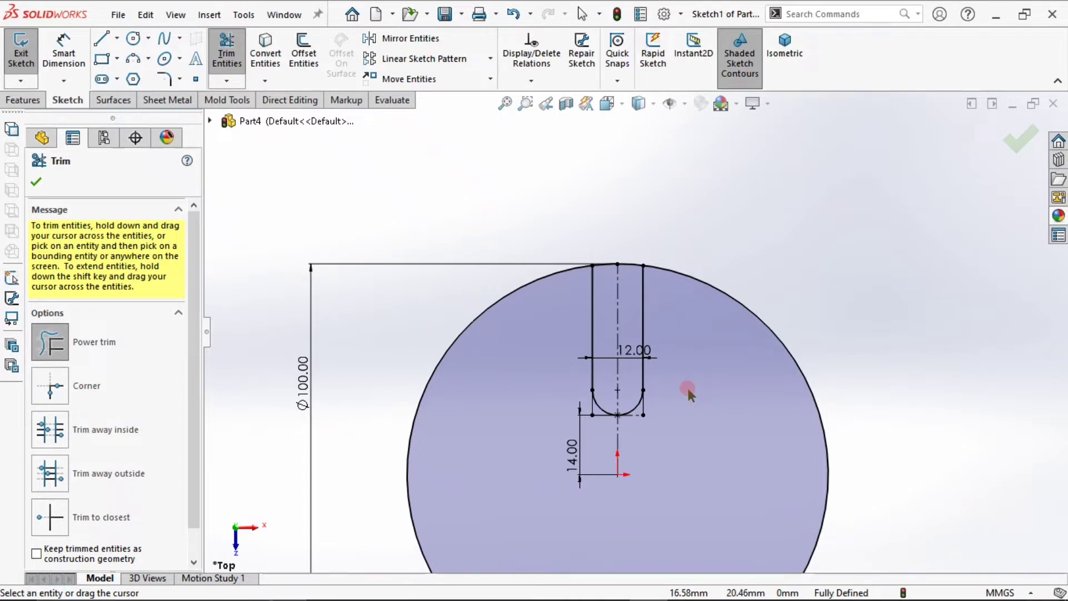
{"action": "left_click", "coordinate": [37, 180]}
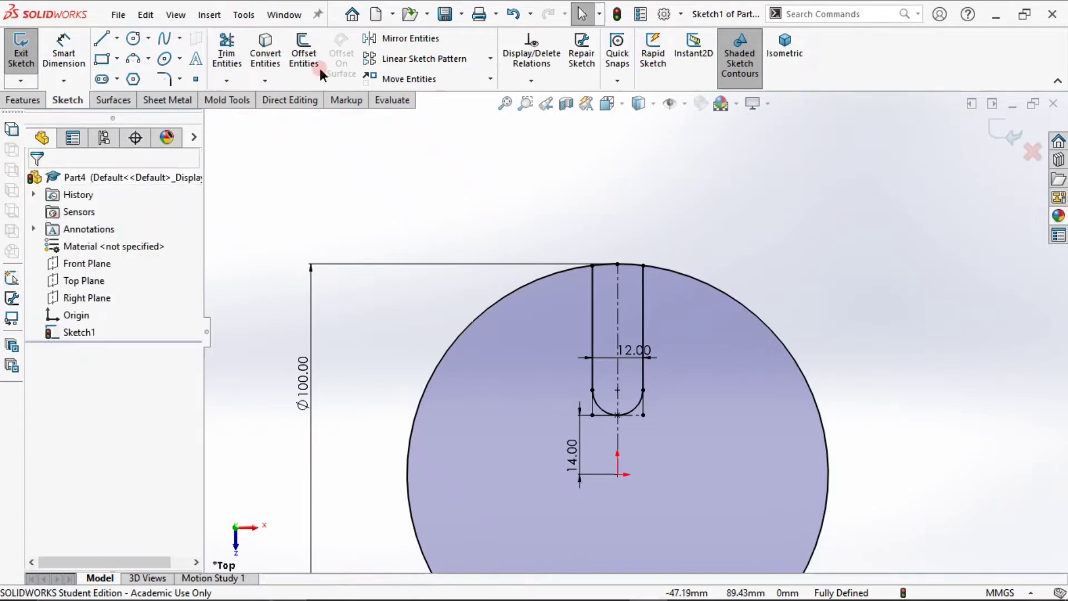
Step: Create a circular sketch pattern of the slot's two lines and arc about the origin, with 5 equally spaced instances over 360 degrees
{"action": "left_click", "coordinate": [491, 58]}
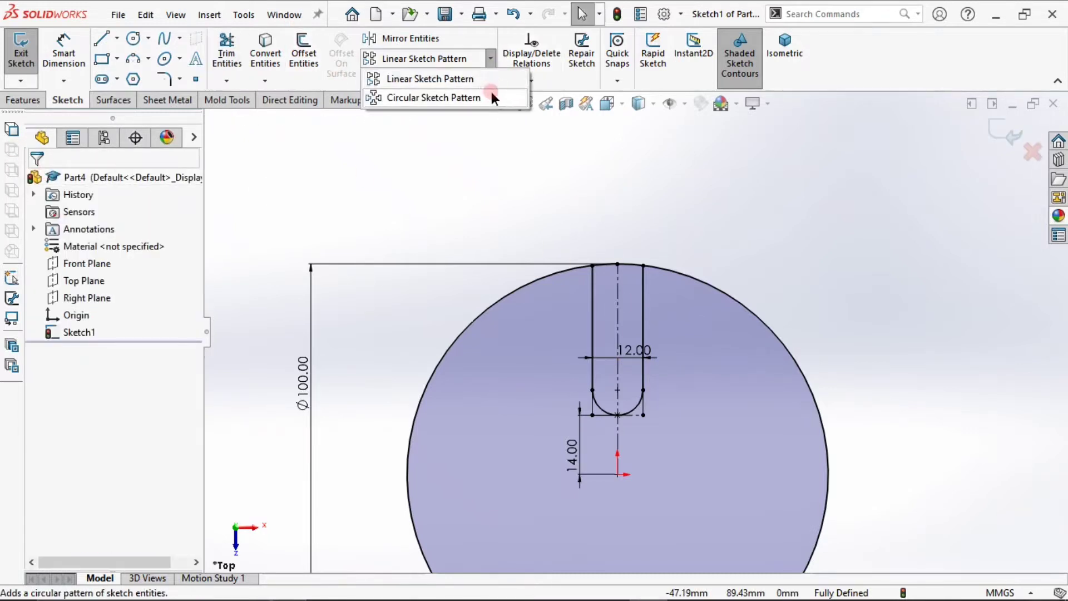
{"action": "left_click", "coordinate": [492, 98]}
{"action": "left_click", "coordinate": [644, 303]}
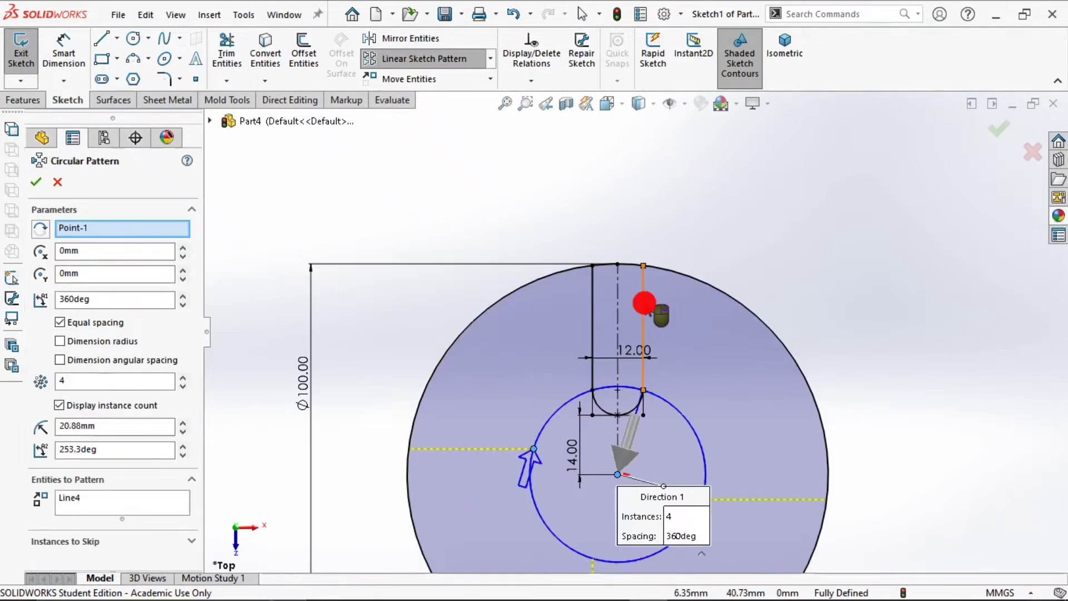
{"action": "left_click", "coordinate": [592, 326]}
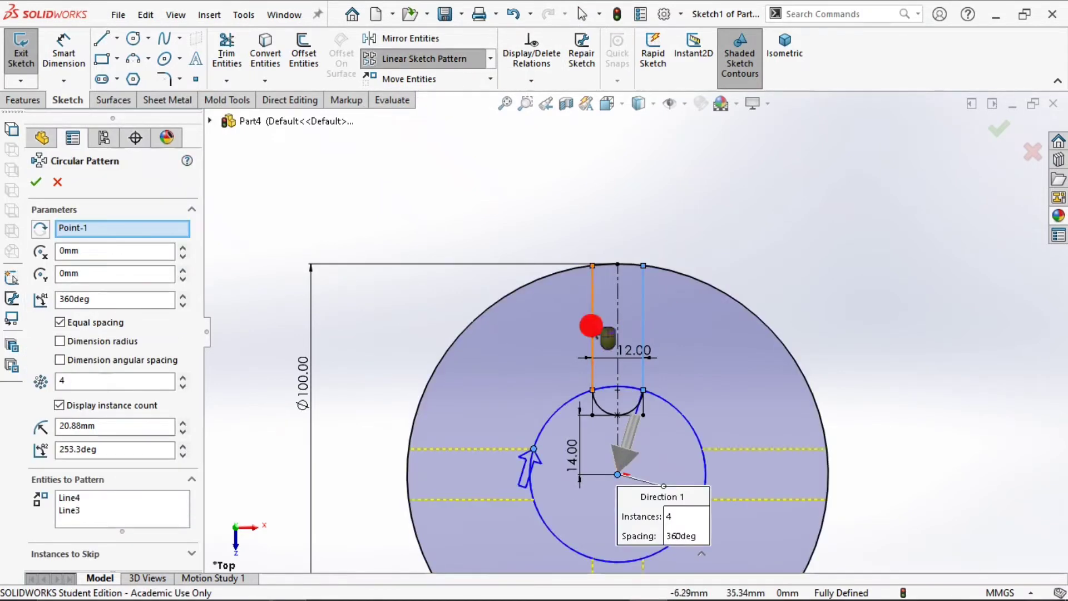
{"action": "left_click", "coordinate": [612, 416]}
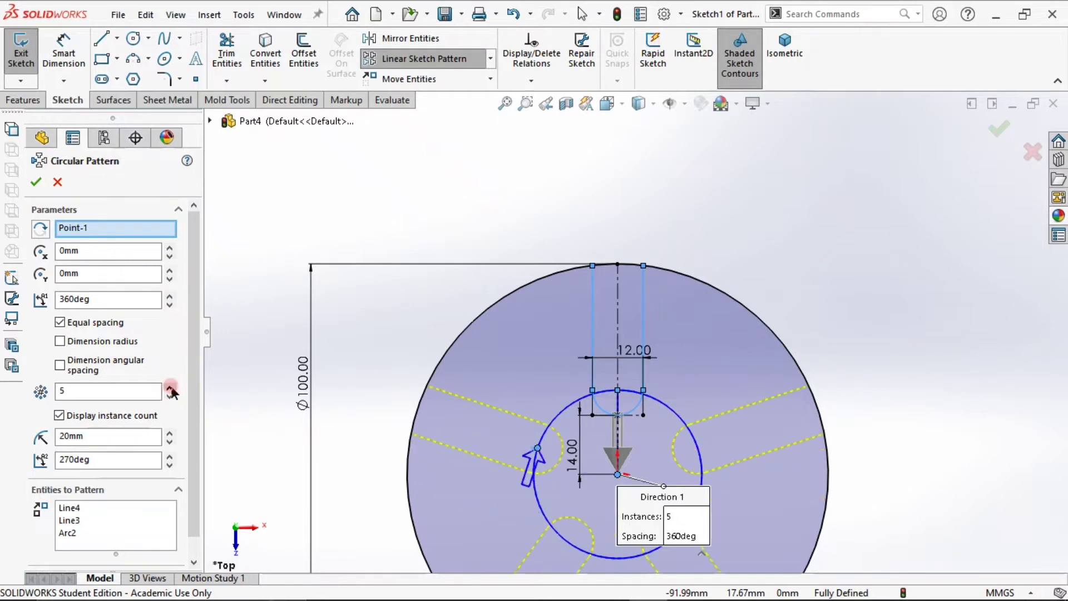
{"action": "left_click", "coordinate": [39, 181]}
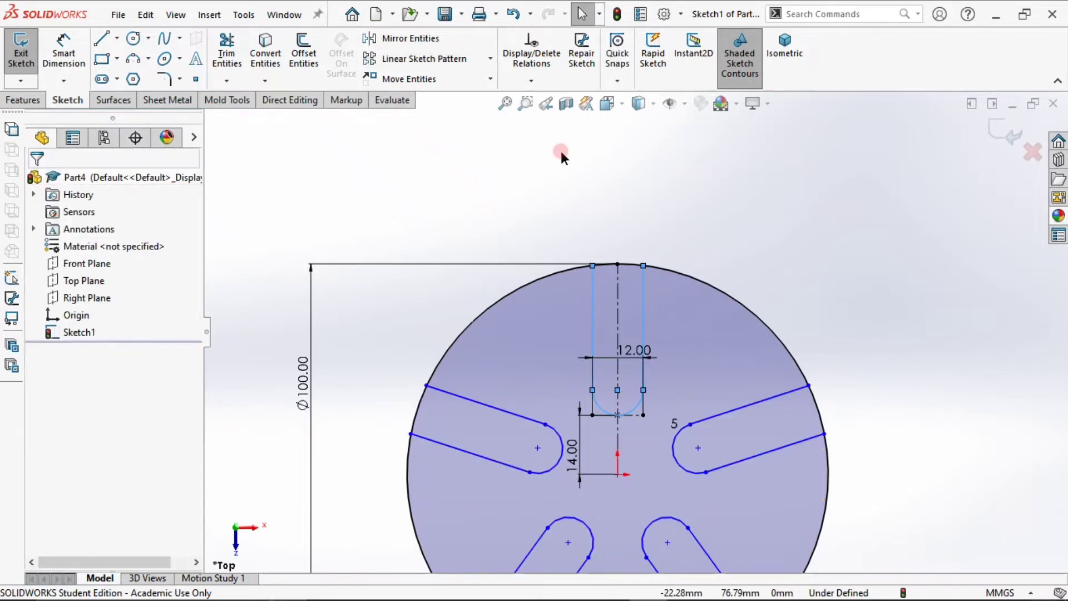
{"action": "left_click", "coordinate": [825, 233]}
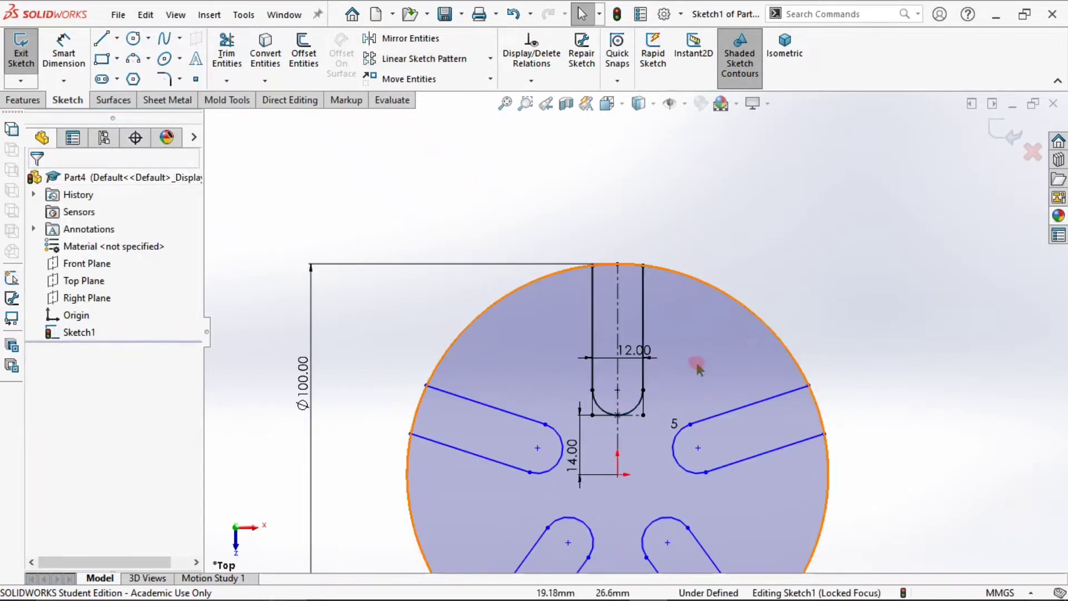
Step: Shift the arc center of the upper-left patterned slot slightly to test whether the pattern can still move
{"action": "mouse_move", "coordinate": [539, 448]}
{"action": "left_mouse_down"}
{"action": "mouse_move", "coordinate": [584, 469]}
{"action": "mouse_move", "coordinate": [536, 449]}
{"action": "left_mouse_up"}
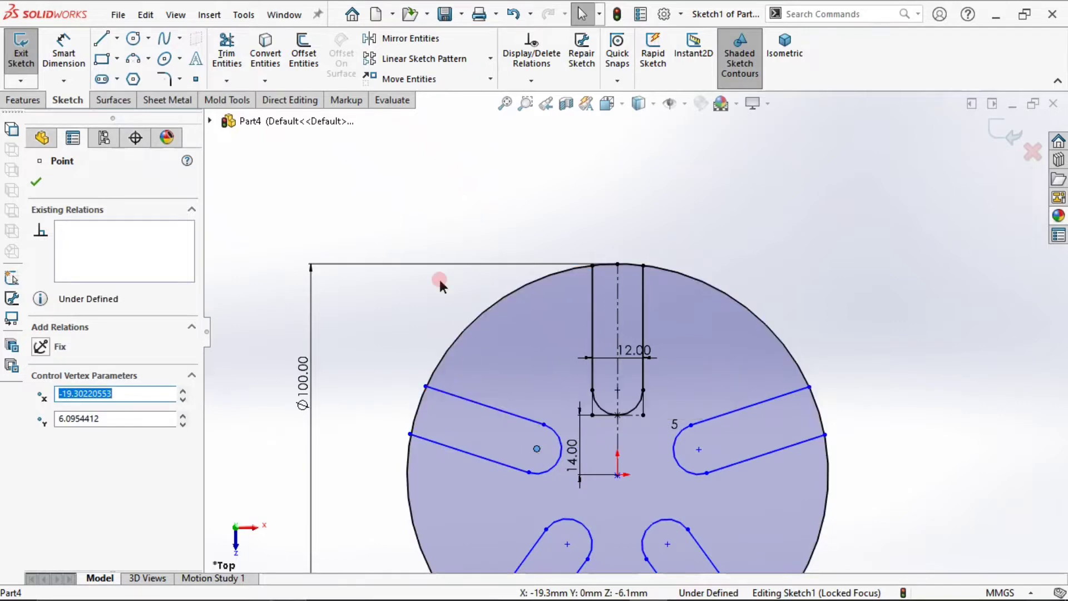
Step: Undo the slot's shift and try dimensioning the distance between the arc centers of the two upper patterned slots
{"action": "key", "text": "ctrl+z"}
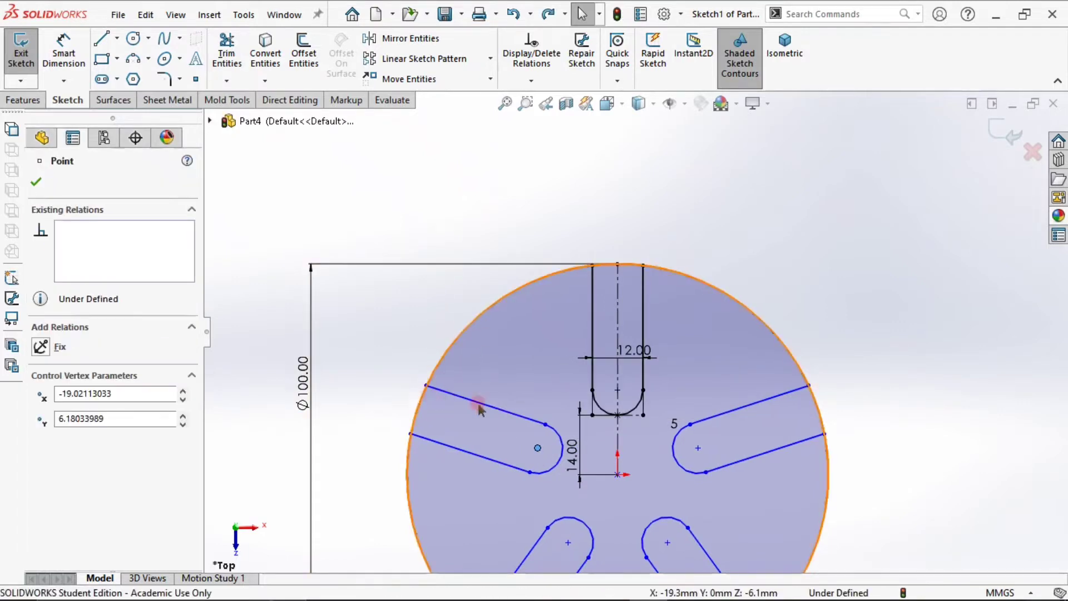
{"action": "left_click", "coordinate": [64, 52]}
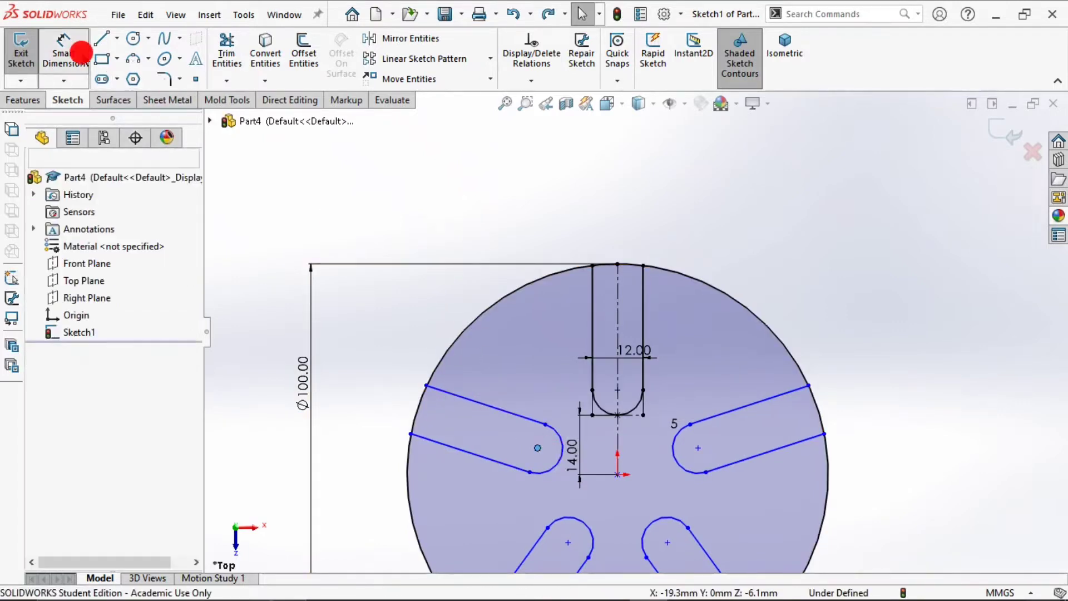
{"action": "left_click", "coordinate": [698, 449]}
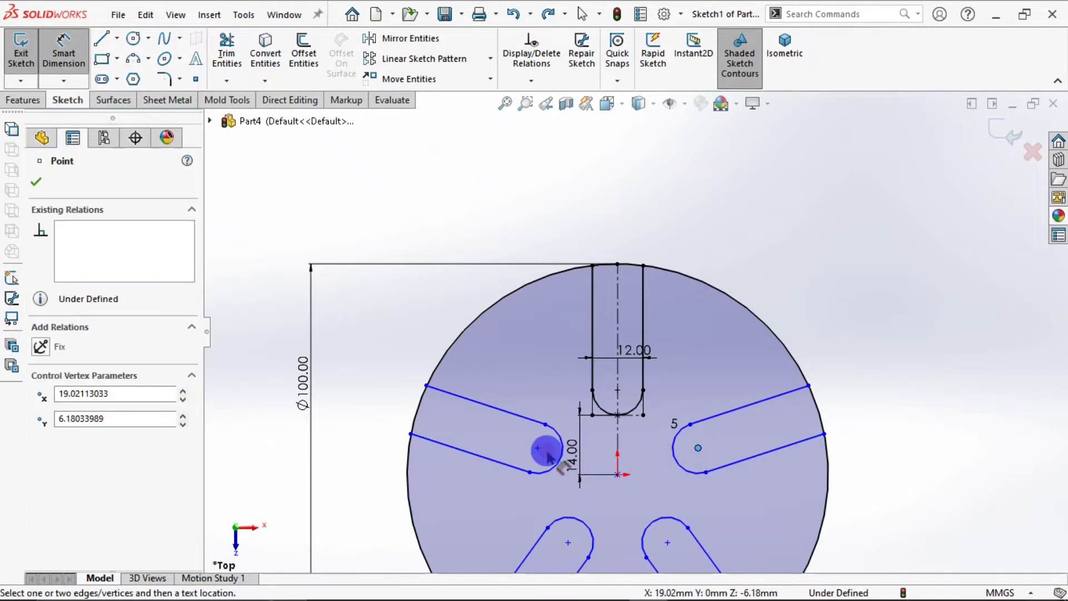
{"action": "left_click", "coordinate": [537, 448]}
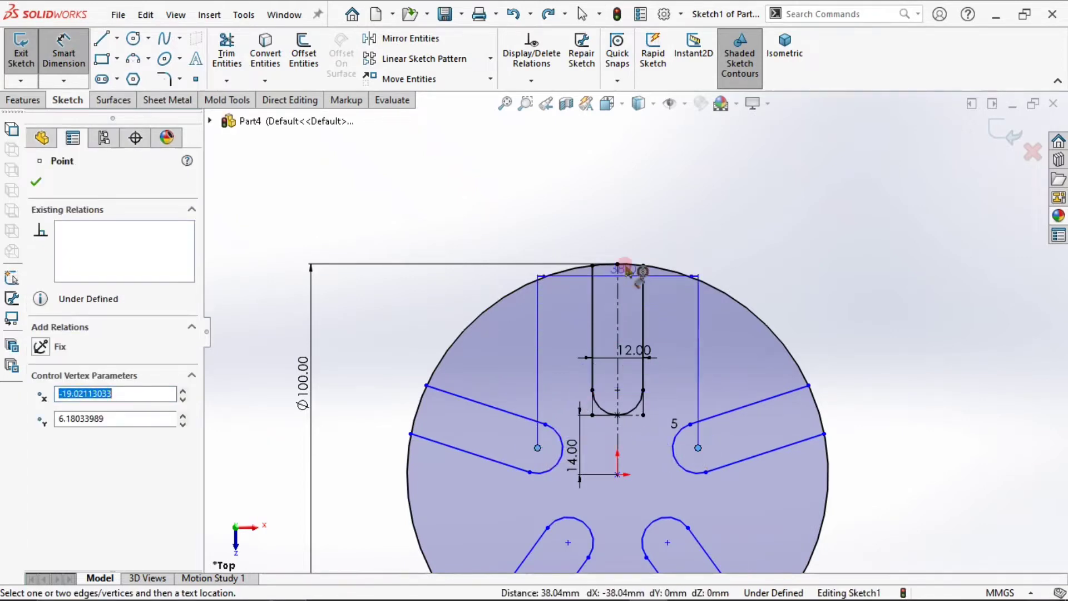
{"action": "left_click", "coordinate": [624, 240]}
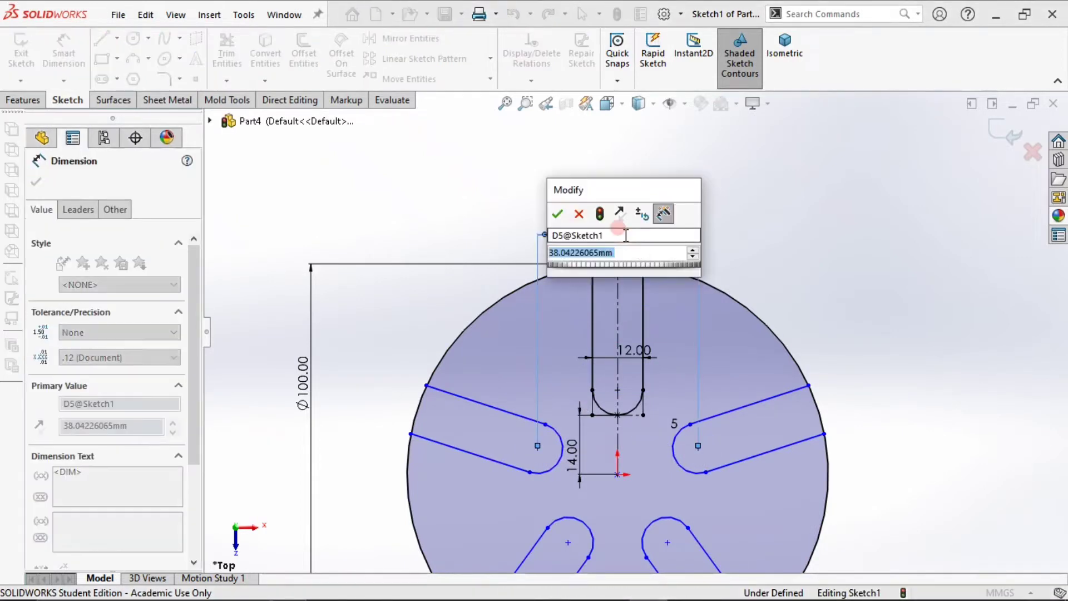
{"action": "left_click", "coordinate": [578, 218]}
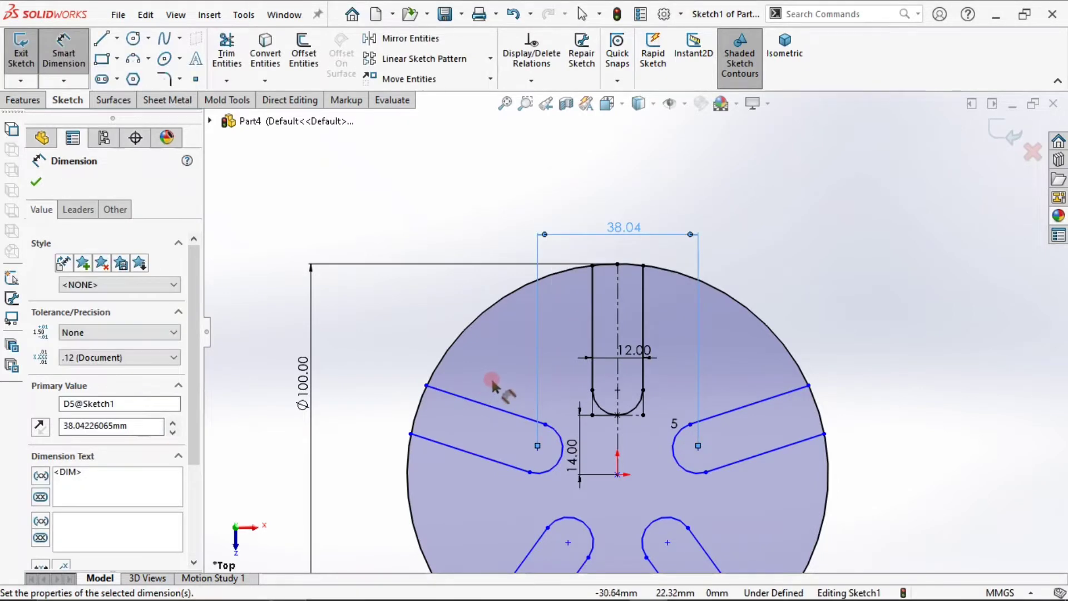
{"action": "key", "text": "Escape"}
{"action": "key", "text": "ctrl+z"}
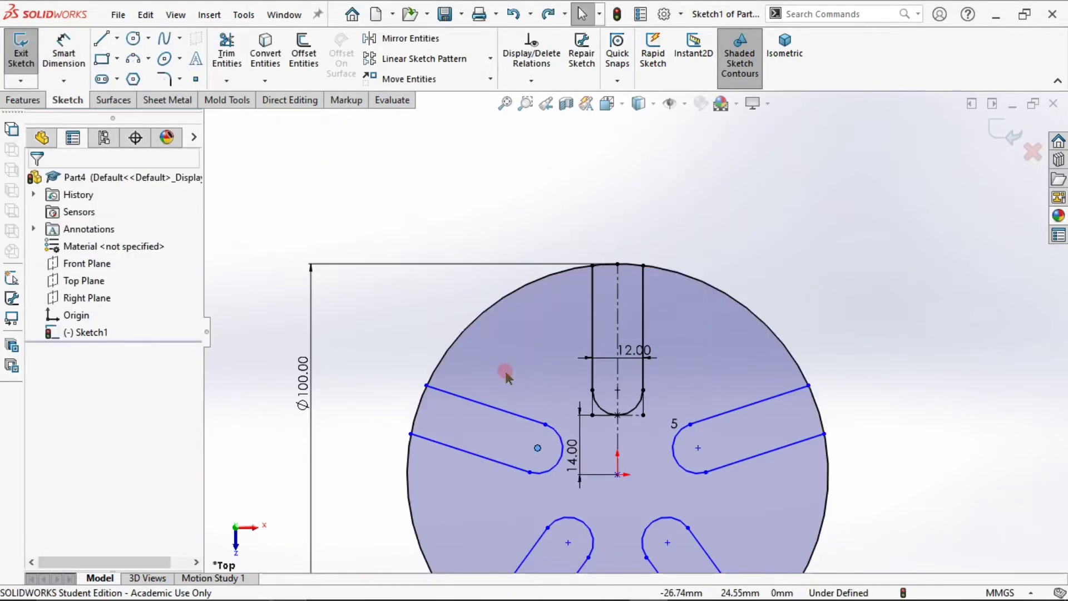
Step: Add a coincident relation between the outer end of the upper-left slot's upper line and the 100 mm circle
{"action": "left_click", "coordinate": [363, 342]}
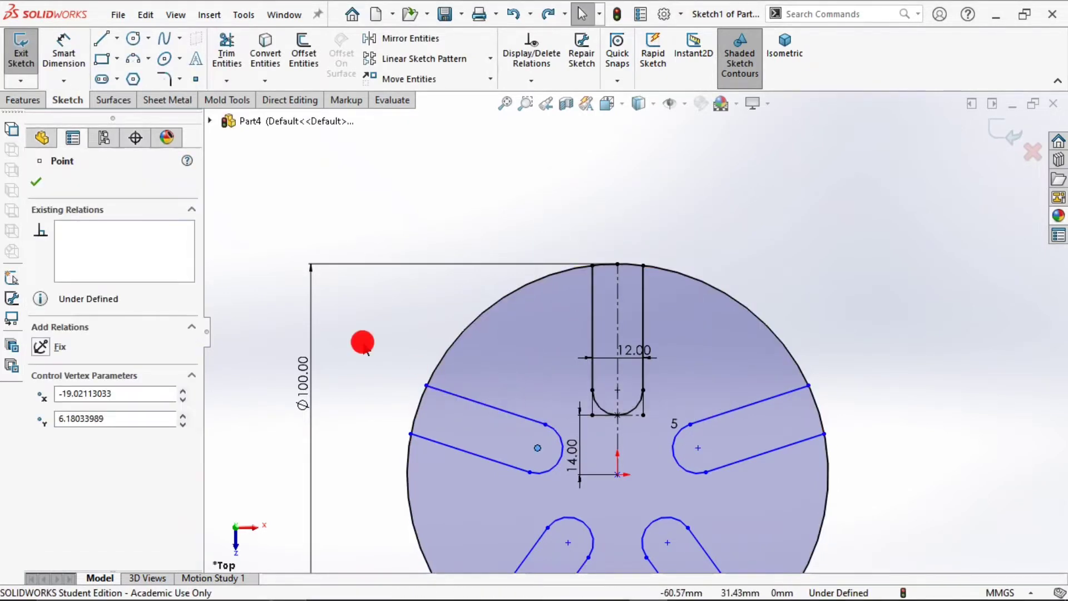
{"action": "left_click", "coordinate": [426, 385]}
{"action": "left_click", "coordinate": [435, 369], "text": "ctrl"}
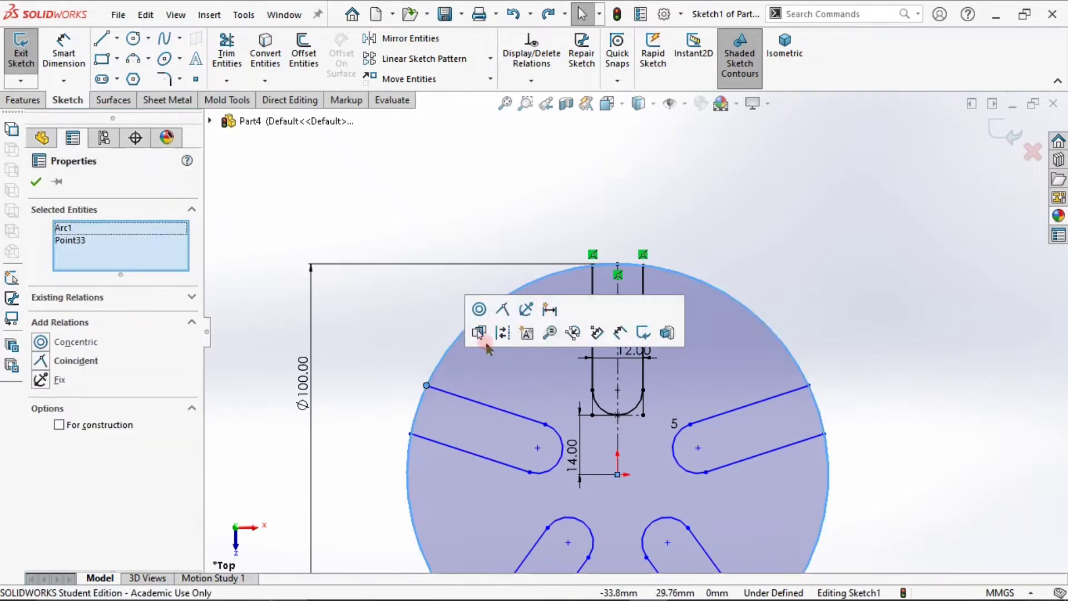
{"action": "left_click", "coordinate": [503, 311]}
{"action": "left_click", "coordinate": [406, 339]}
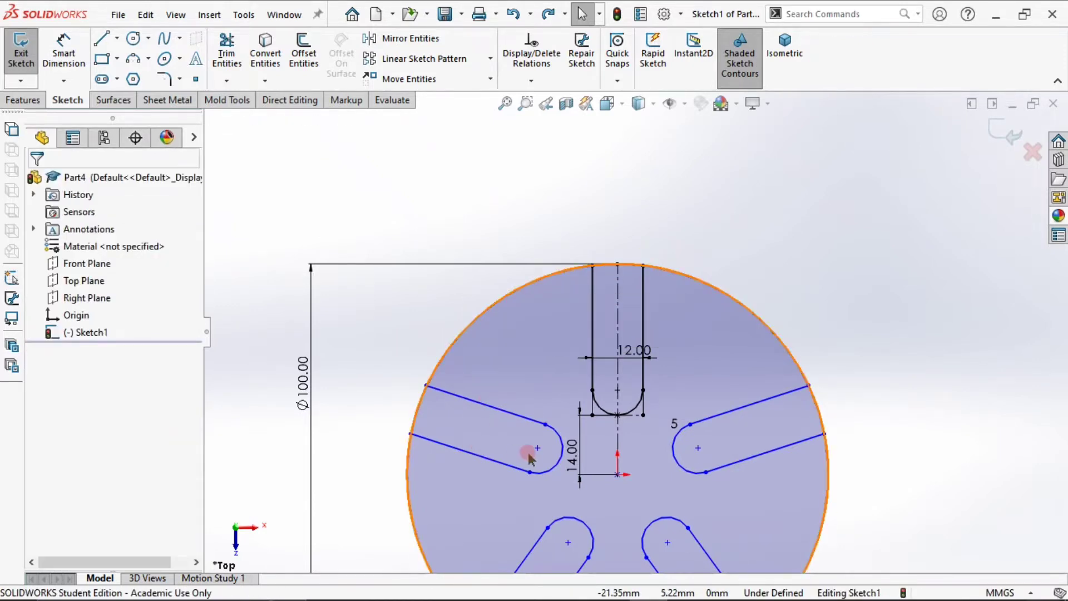
Step: Shift the upper-left slot's arc center slightly to test whether it still moves, and undo the shift
{"action": "mouse_move", "coordinate": [536, 450]}
{"action": "left_mouse_down"}
{"action": "mouse_move", "coordinate": [538, 435]}
{"action": "mouse_move", "coordinate": [540, 450]}
{"action": "left_mouse_up"}
{"action": "key", "text": "Escape"}
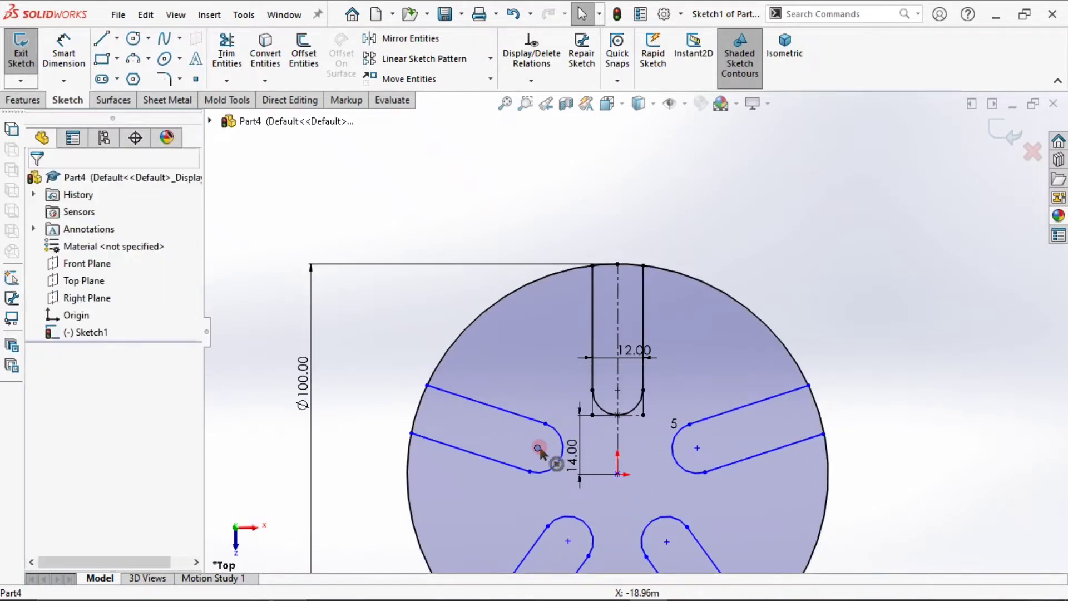
{"action": "key", "text": "ctrl+z"}
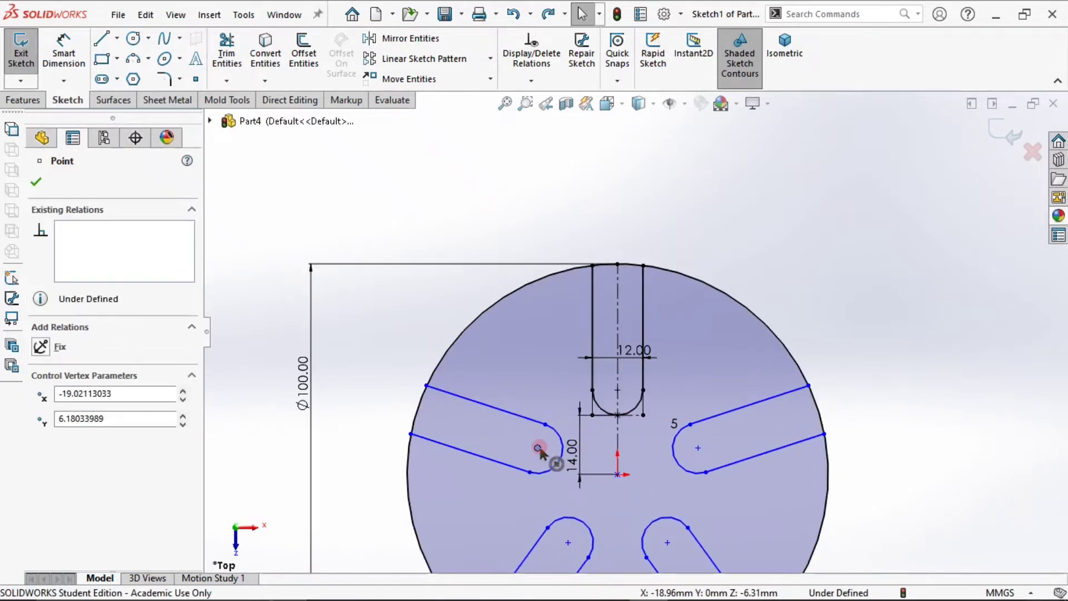
Step: Draw a 20 mm radius circle centered on the origin and passing through the top slot's arc center
{"action": "left_click", "coordinate": [133, 38]}
{"action": "mouse_move", "coordinate": [618, 474]}
{"action": "left_mouse_down"}
{"action": "mouse_move", "coordinate": [613, 419]}
{"action": "mouse_move", "coordinate": [625, 410]}
{"action": "left_mouse_up"}
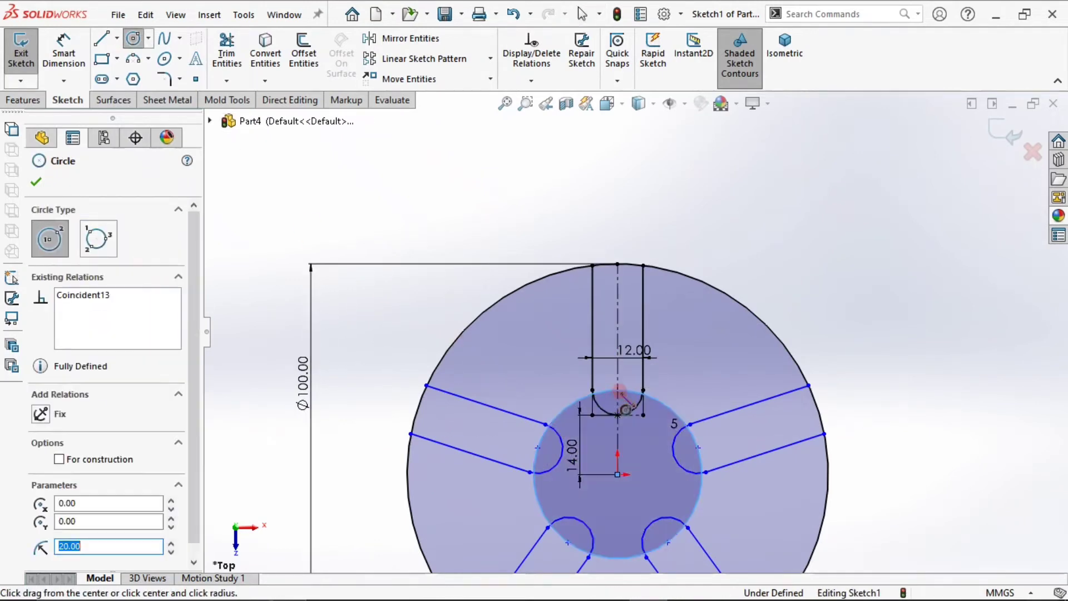
{"action": "key", "text": "Escape"}
Step: Add a coincident relation between the upper-left slot's arc center and the 20 mm radius circle
{"action": "scroll", "coordinate": [542, 451], "scroll_direction": "down", "scroll_amount": 4}
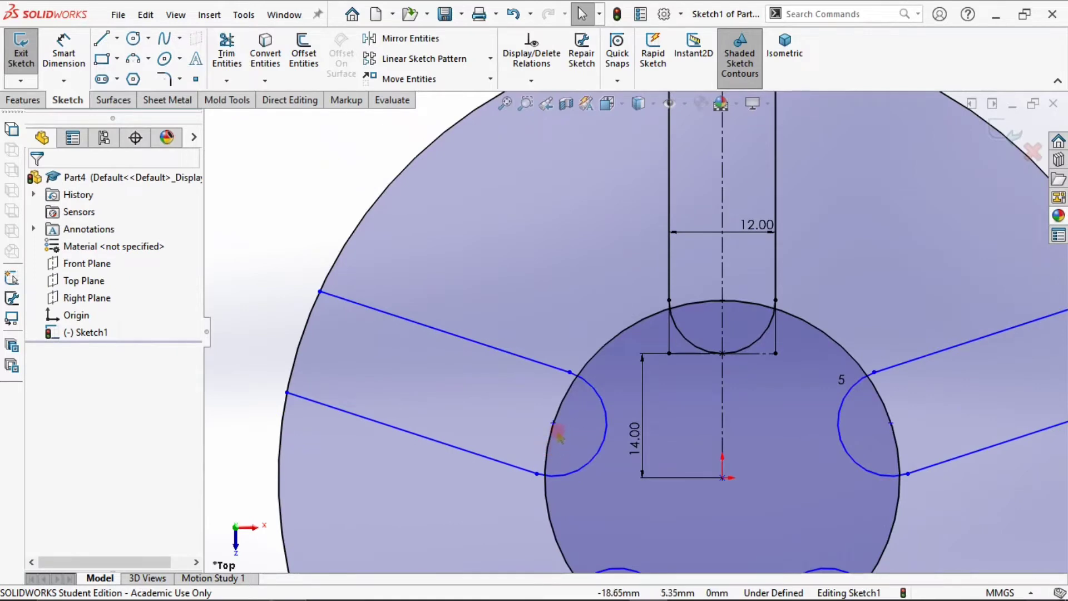
{"action": "left_click", "coordinate": [555, 427]}
{"action": "left_click", "coordinate": [552, 440], "text": "ctrl"}
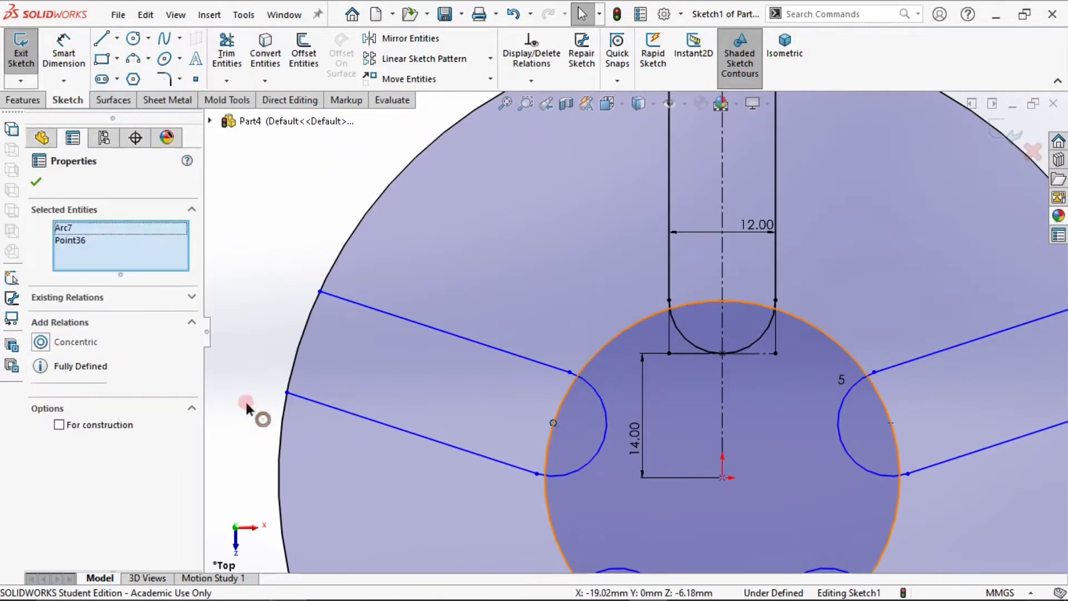
{"action": "left_click", "coordinate": [77, 361]}
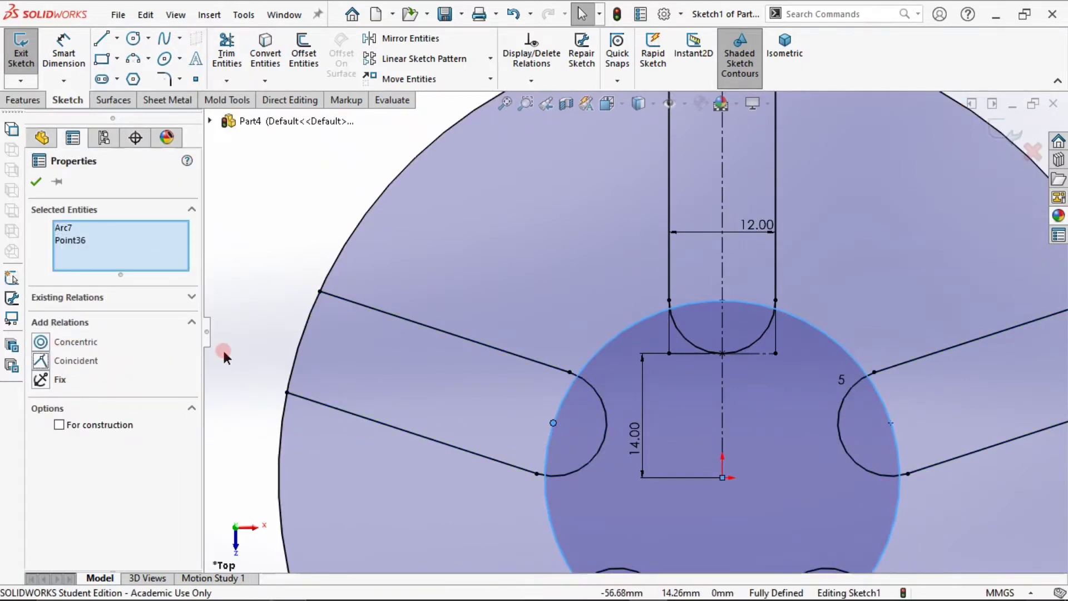
{"action": "left_click", "coordinate": [267, 310]}
Step: Convert the 20 mm radius circle through the slot arc centers to construction geometry
{"action": "key", "text": "f"}
{"action": "scroll", "coordinate": [657, 362], "scroll_direction": "down", "scroll_amount": 5}
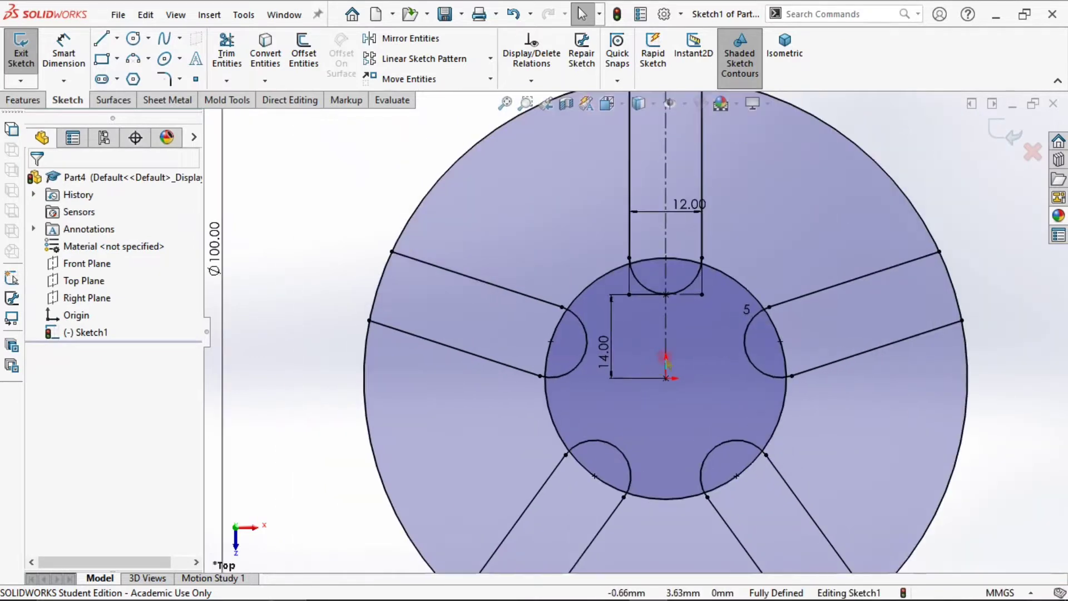
{"action": "left_click", "coordinate": [783, 416]}
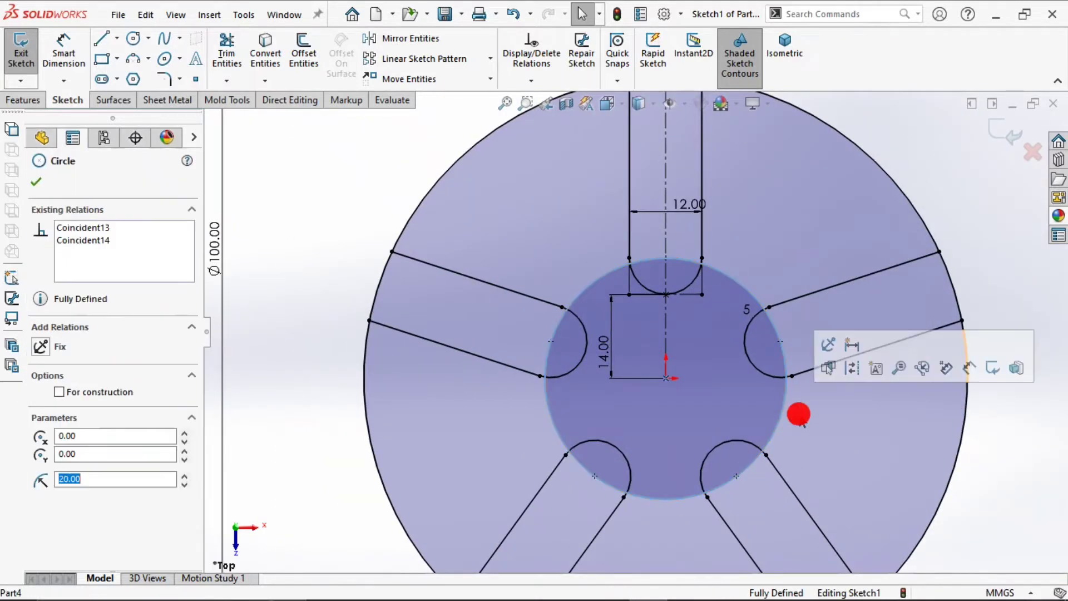
{"action": "left_click", "coordinate": [827, 369]}
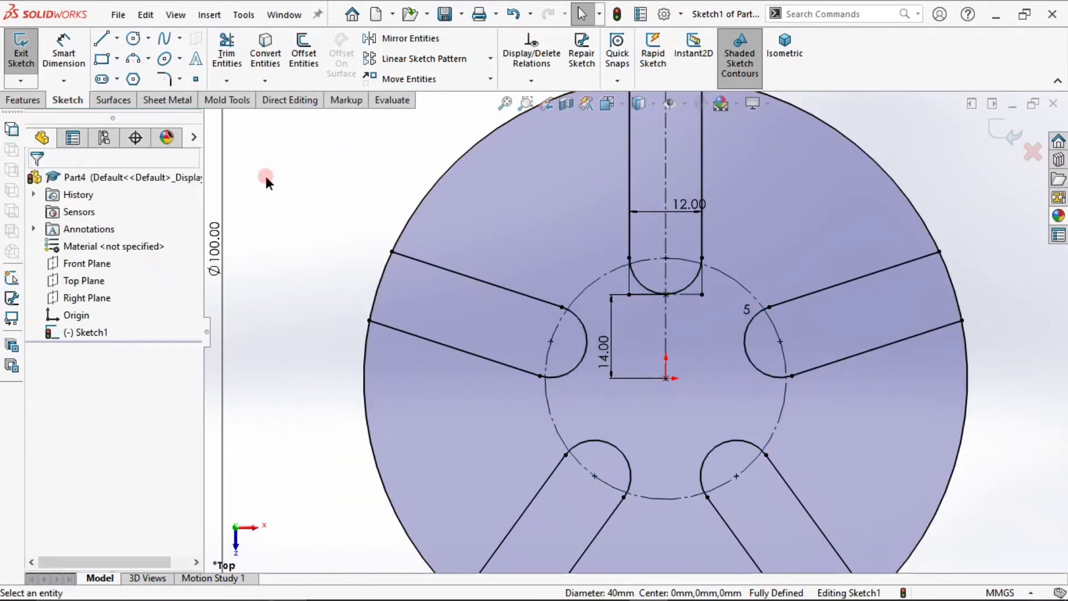
{"action": "scroll", "coordinate": [669, 299], "scroll_direction": "up", "scroll_amount": 6}
{"action": "scroll", "coordinate": [670, 297], "scroll_direction": "down", "scroll_amount": 3}
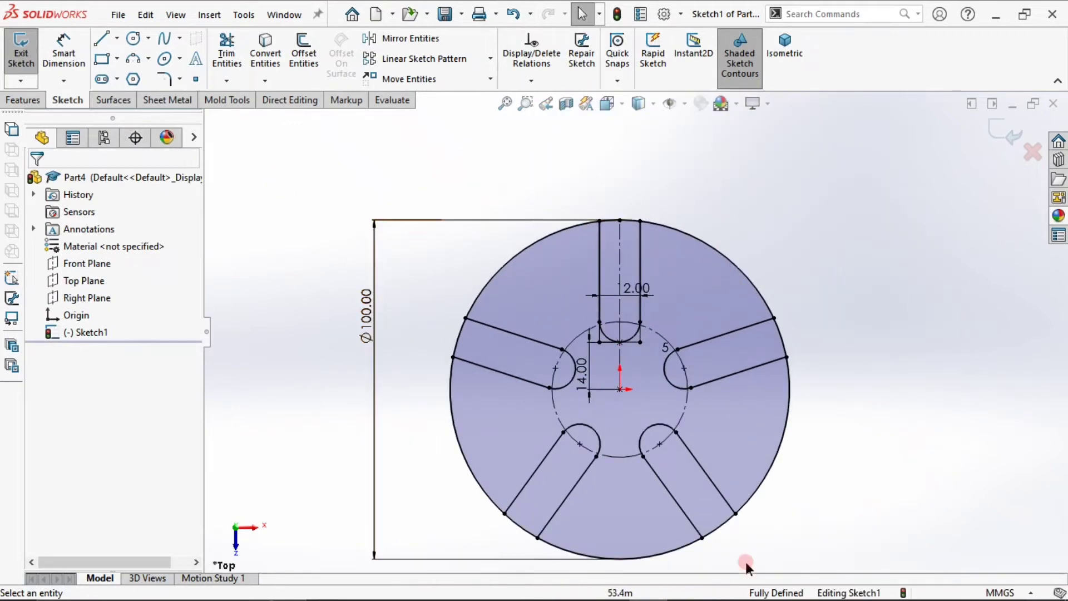
Step: Draw a circle of about 35 mm radius centered outside the disc's upper-right edge, overlapping the disc between two slots
{"action": "left_click", "coordinate": [137, 38]}
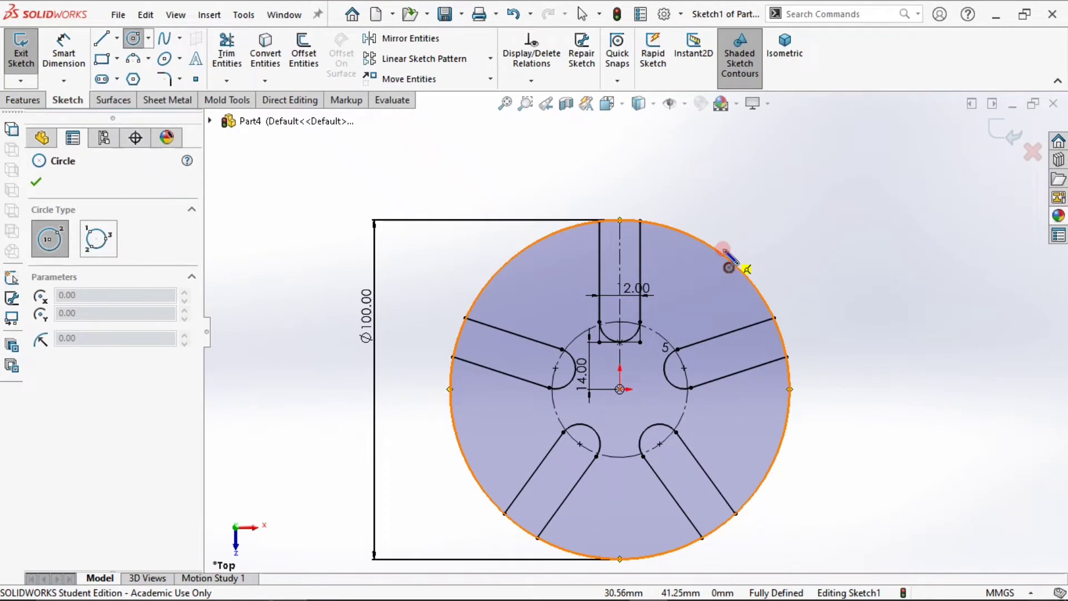
{"action": "left_click", "coordinate": [774, 193]}
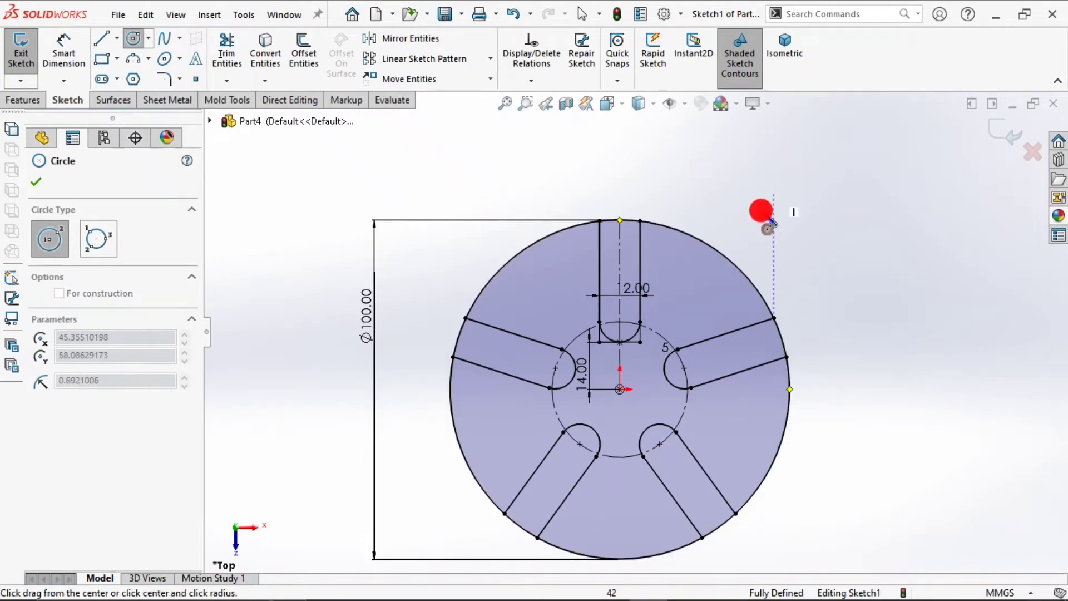
{"action": "left_click", "coordinate": [688, 272]}
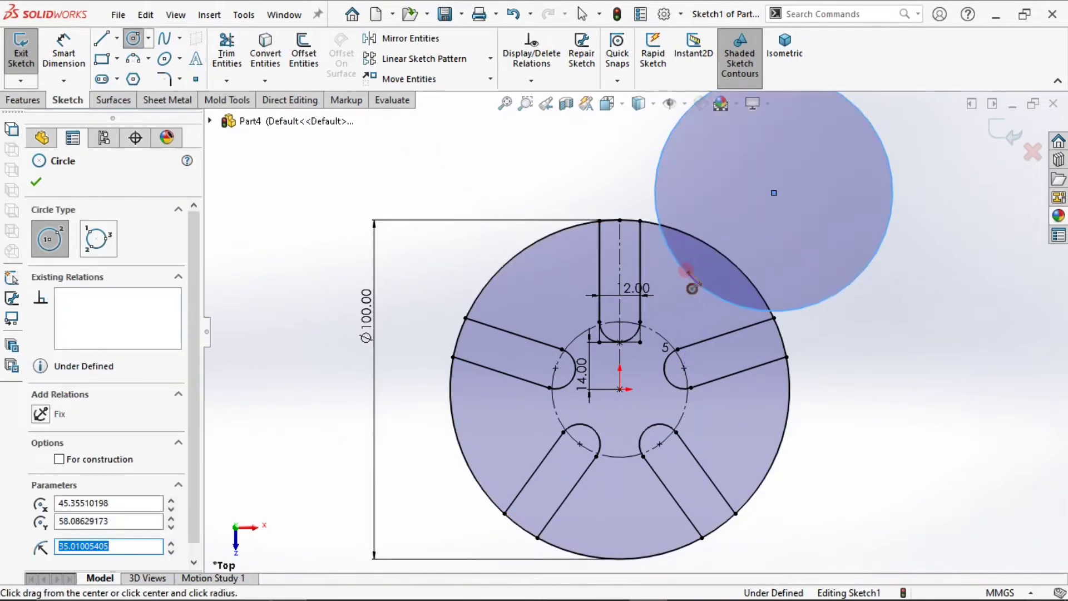
{"action": "key", "text": "Escape"}
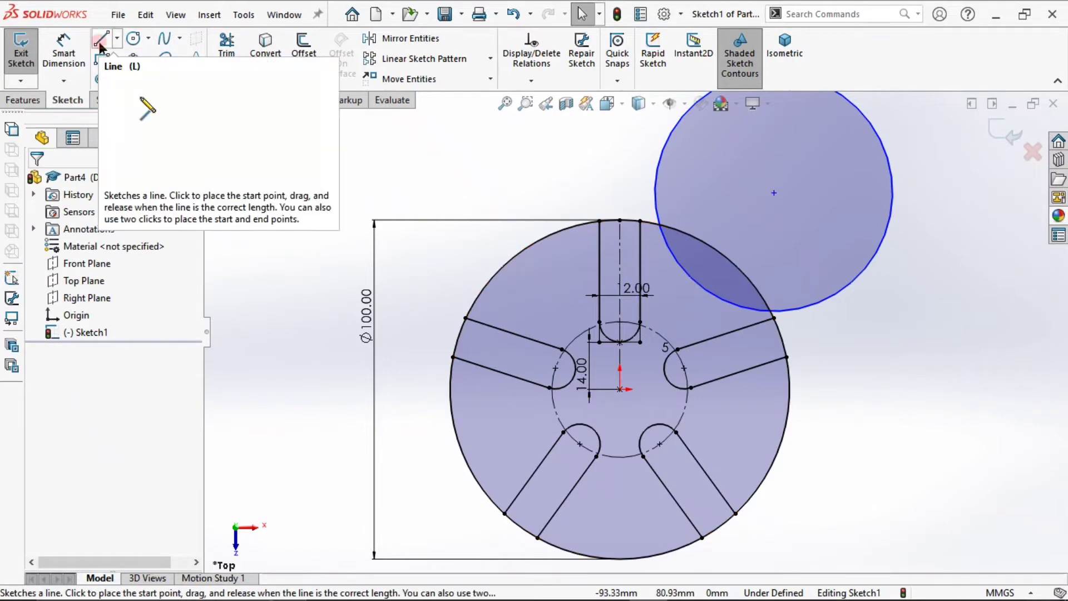
Step: Draw a slanted centerline from the origin to the 100 mm circle's edge between the top and upper-right slots
{"action": "left_click", "coordinate": [116, 38]}
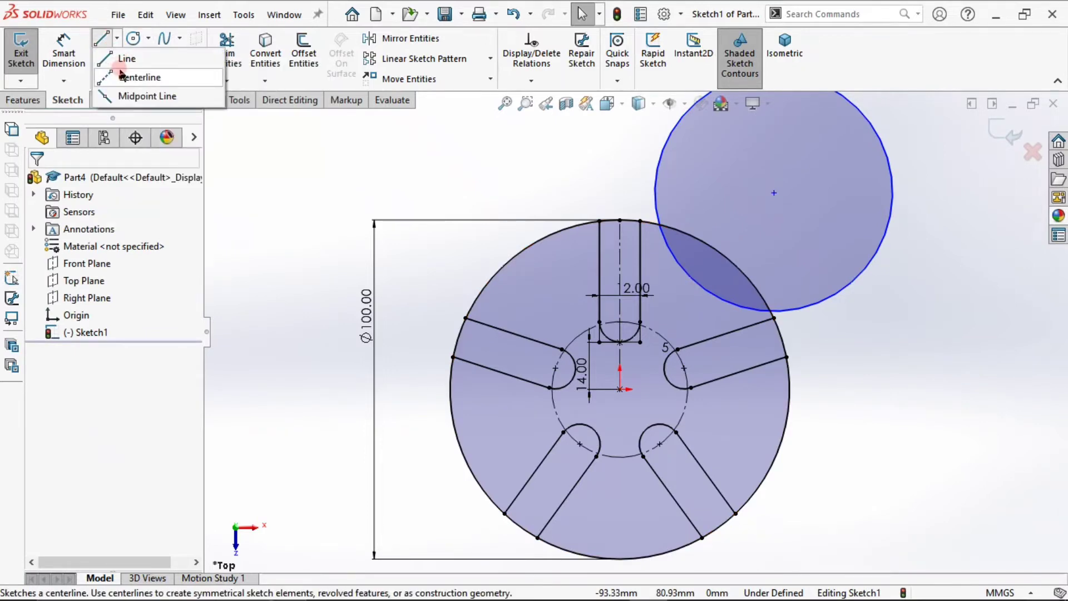
{"action": "left_click", "coordinate": [121, 75]}
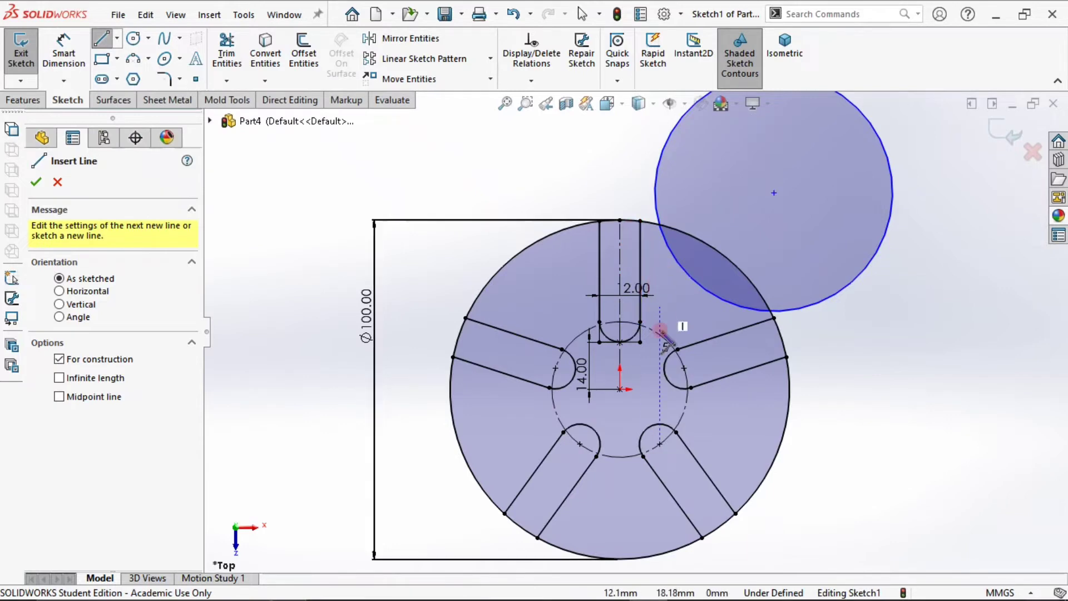
{"action": "left_click", "coordinate": [620, 388]}
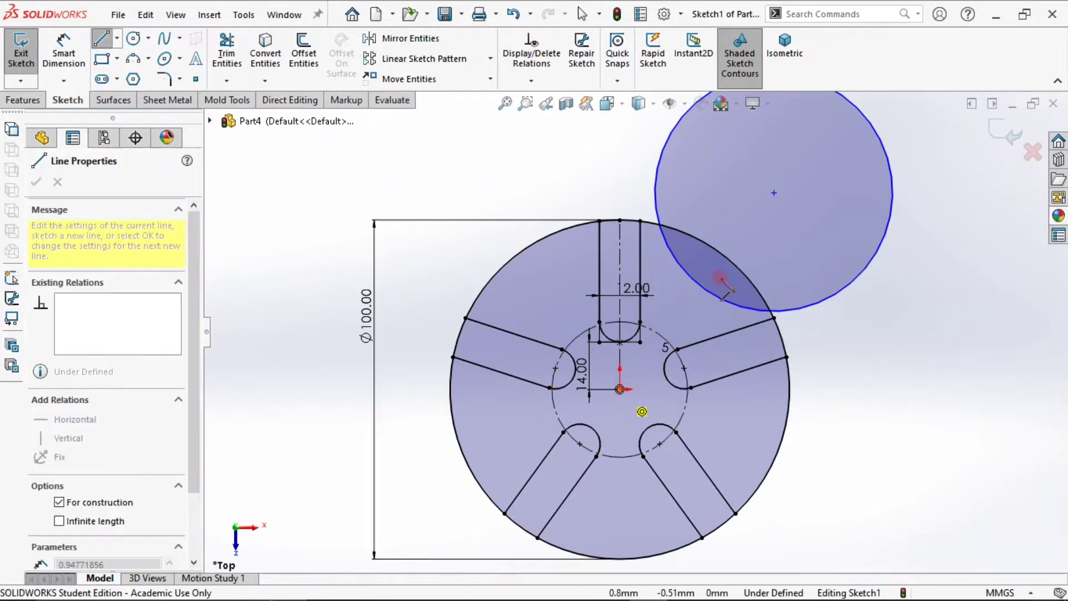
{"action": "left_click", "coordinate": [724, 257]}
{"action": "key", "text": "Escape"}
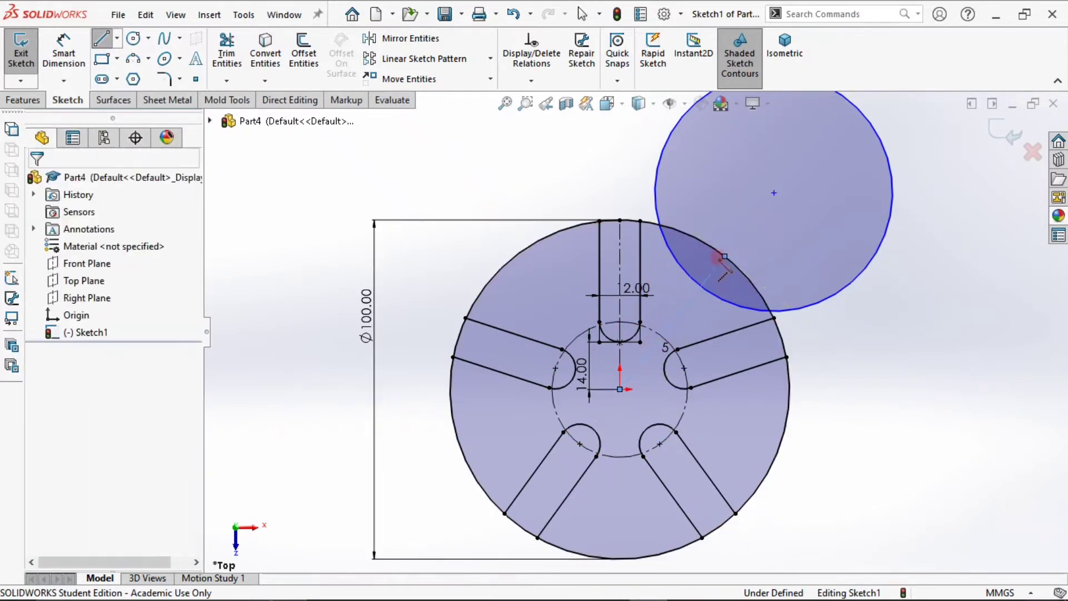
Step: Dimension the angle between the vertical centerline and the slanted centerline as 45 degrees
{"action": "left_click", "coordinate": [64, 49]}
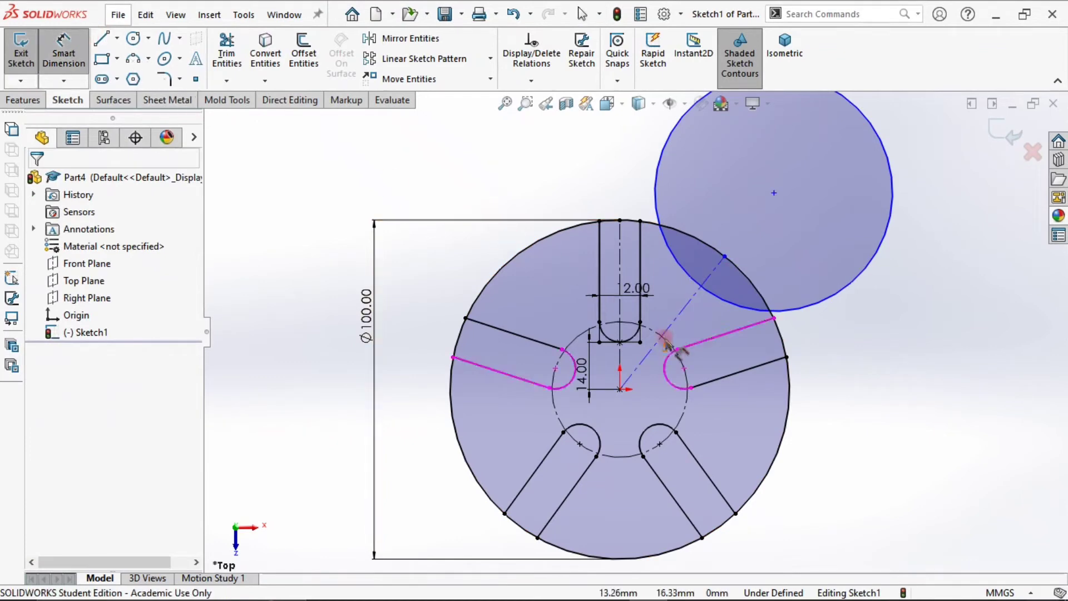
{"action": "left_click", "coordinate": [620, 360]}
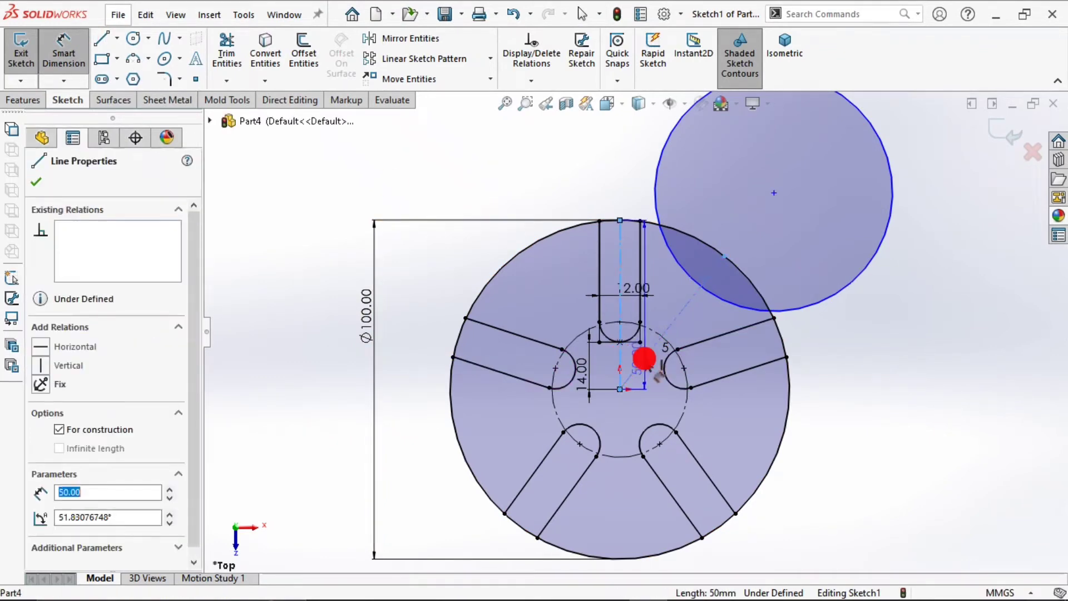
{"action": "left_click", "coordinate": [677, 308]}
{"action": "left_click", "coordinate": [662, 301]}
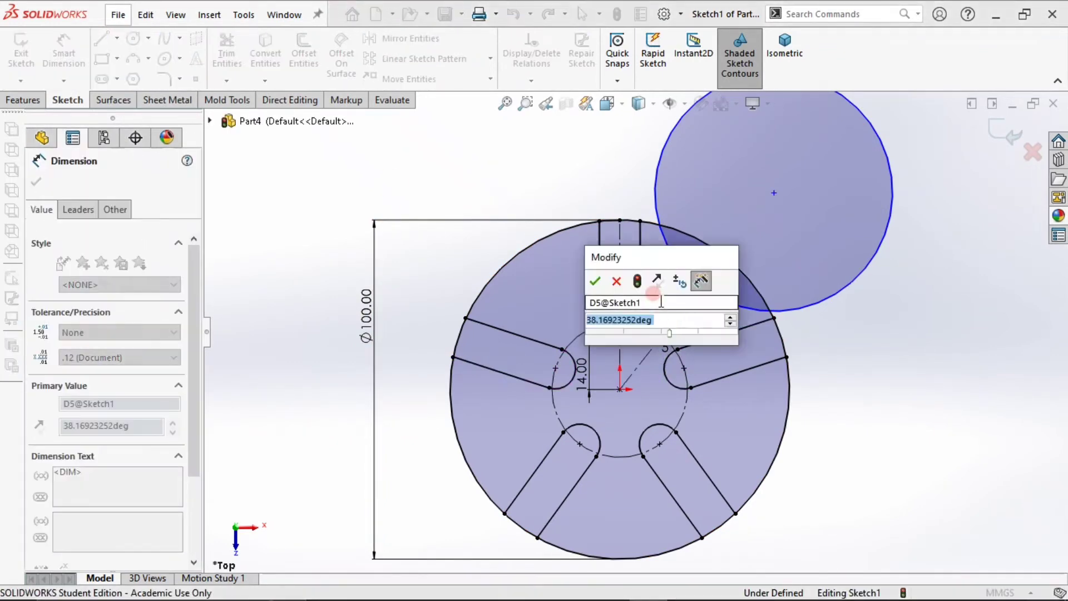
{"action": "type", "text": "45"}
{"action": "key", "text": "Return"}
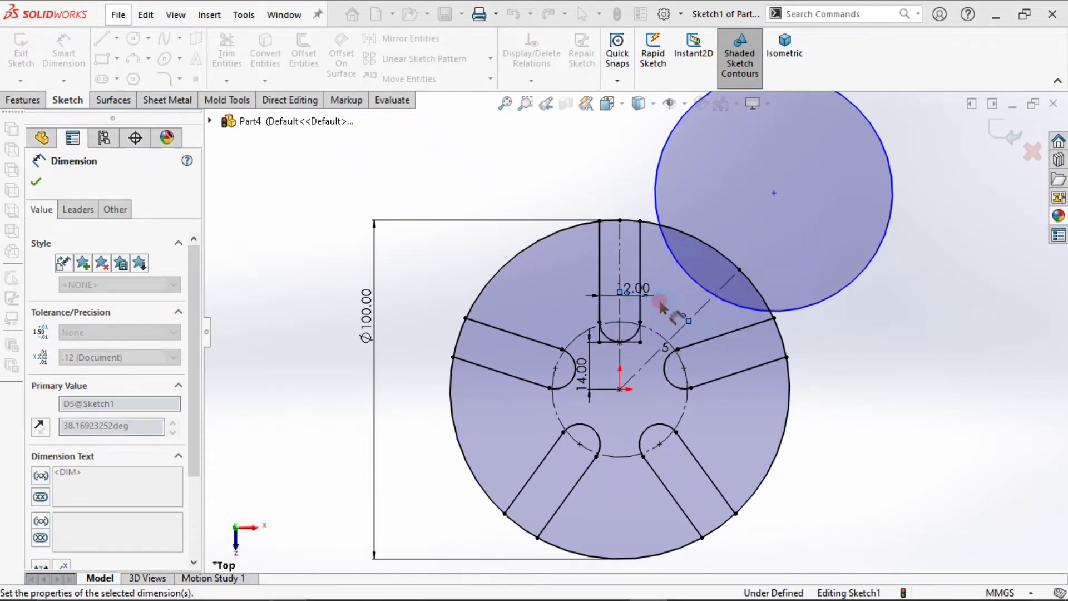
Step: Change the angle between the vertical and slanted centerlines to 36 degrees
{"action": "double_click", "coordinate": [649, 296]}
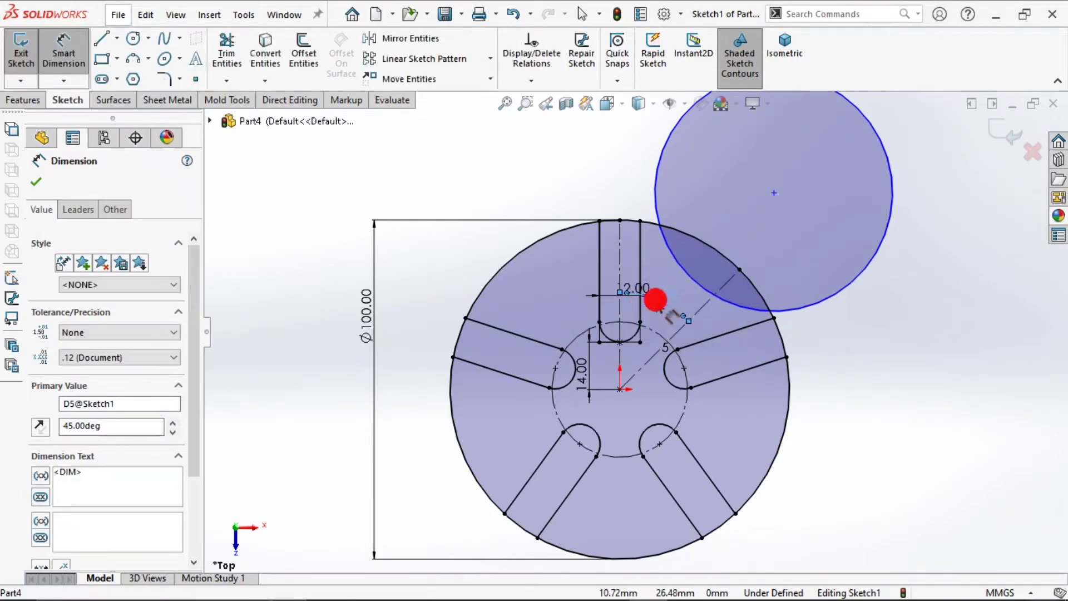
{"action": "type", "text": "36"}
{"action": "key", "text": "Return"}
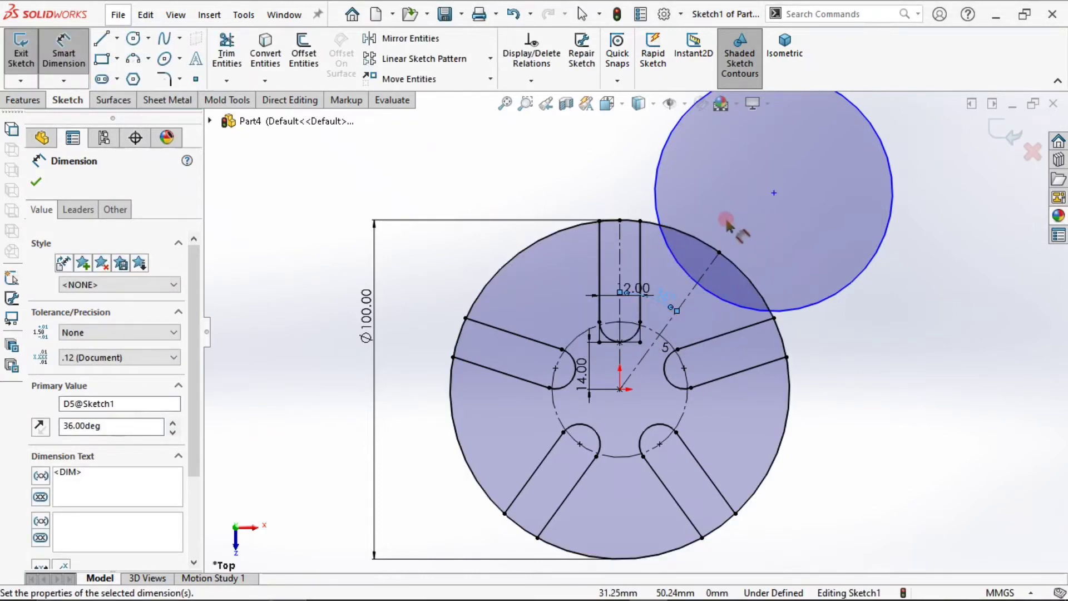
{"action": "key", "text": "Escape"}
Step: Make the center of the circle overlapping the disc coincident with the slanted centerline
{"action": "left_click", "coordinate": [709, 266]}
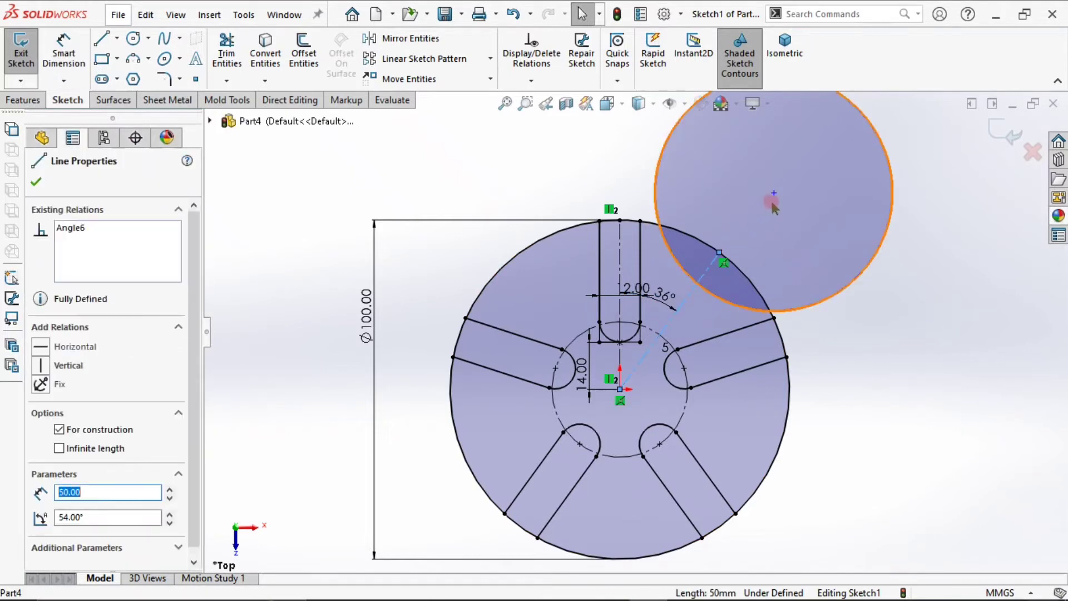
{"action": "left_click", "coordinate": [774, 193], "text": "ctrl"}
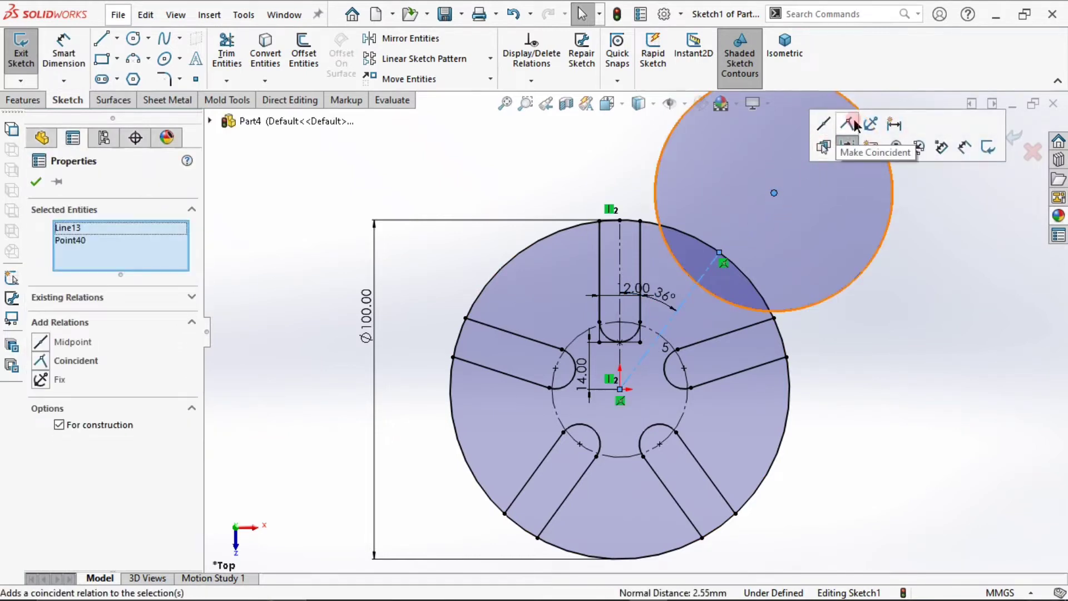
{"action": "left_click", "coordinate": [847, 124]}
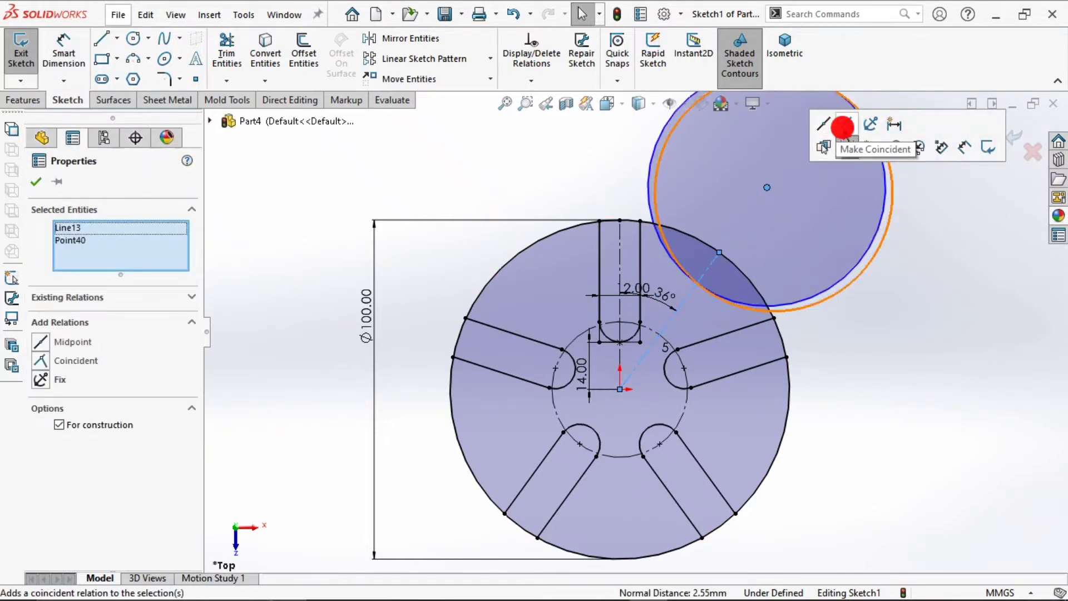
{"action": "left_click", "coordinate": [899, 324]}
{"action": "mouse_move", "coordinate": [767, 188]}
{"action": "left_mouse_down"}
{"action": "mouse_move", "coordinate": [757, 217]}
{"action": "mouse_move", "coordinate": [782, 188]}
{"action": "mouse_move", "coordinate": [773, 197]}
{"action": "left_mouse_up"}
Step: Dimension the distance between the slanted centerline's outer endpoint and the overlapping circle's center as 22 mm
{"action": "scroll", "coordinate": [734, 225], "scroll_direction": "down", "scroll_amount": 4}
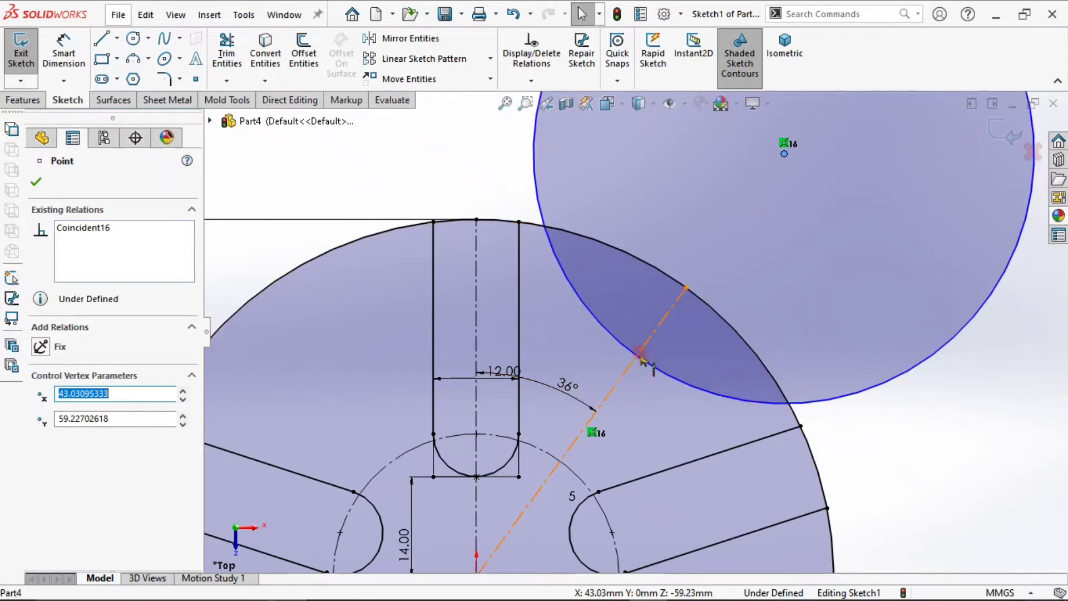
{"action": "left_click", "coordinate": [88, 41]}
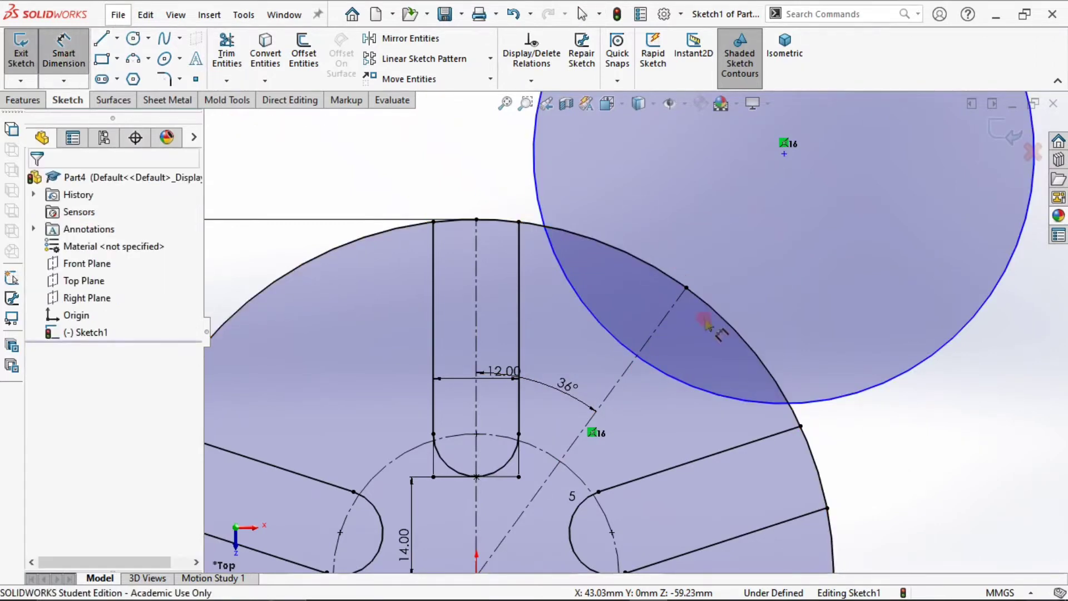
{"action": "left_click", "coordinate": [790, 155]}
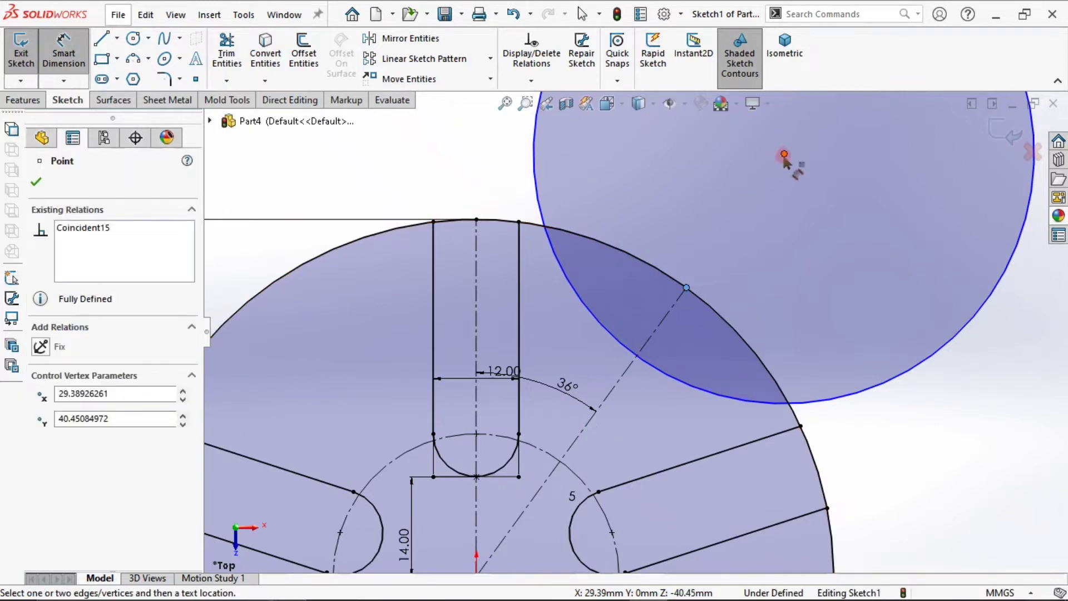
{"action": "left_click", "coordinate": [784, 154]}
{"action": "left_click", "coordinate": [846, 306]}
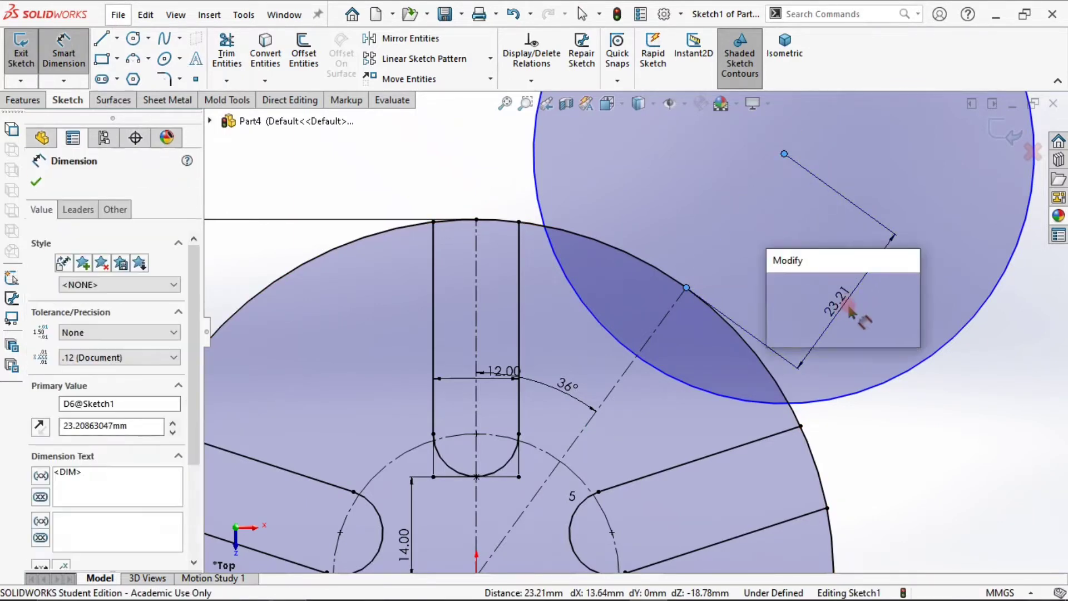
{"action": "type", "text": "22"}
{"action": "key", "text": "Return"}
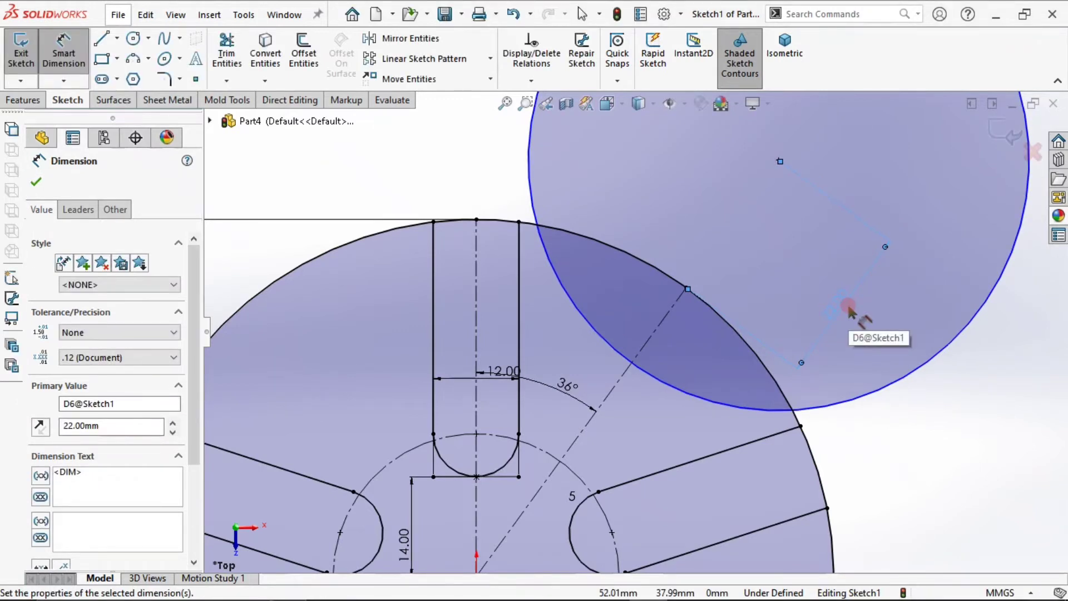
Step: Change the distance from the centerline's outer endpoint to the overlapping circle's center to 23 mm
{"action": "double_click", "coordinate": [848, 307]}
{"action": "type", "text": "23"}
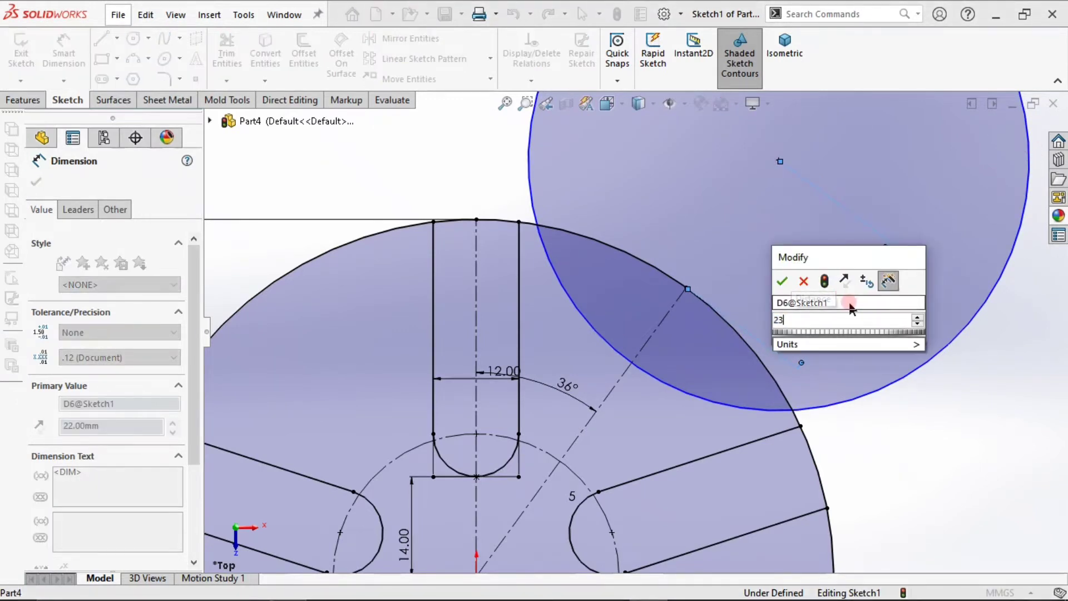
{"action": "key", "text": "Return"}
{"action": "left_click", "coordinate": [889, 445]}
Step: Dimension the diameter of the overlapping circle as 70 mm
{"action": "left_click", "coordinate": [751, 330]}
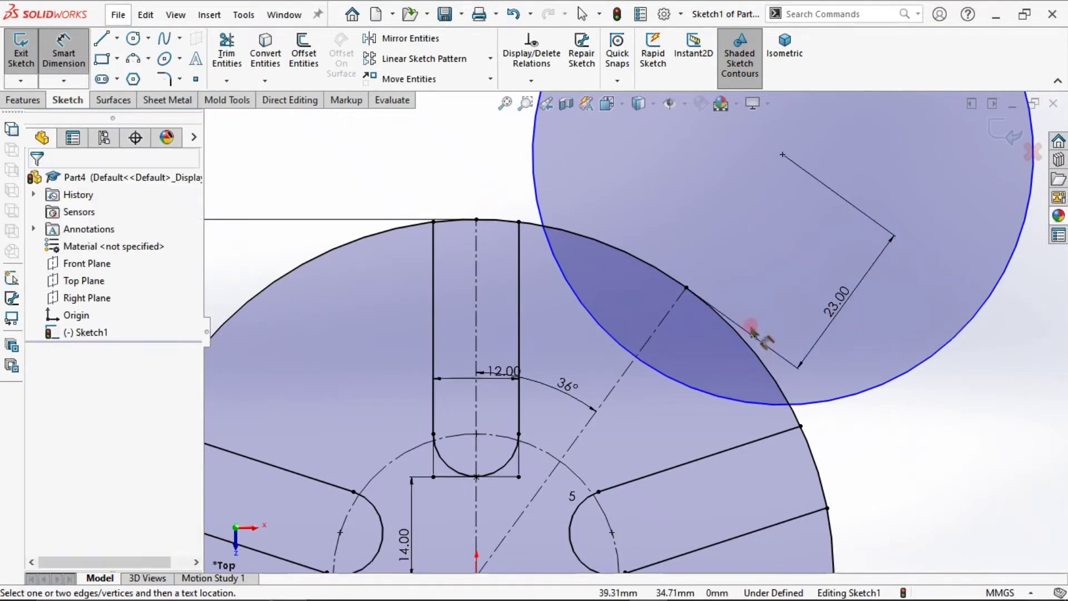
{"action": "left_click", "coordinate": [865, 396]}
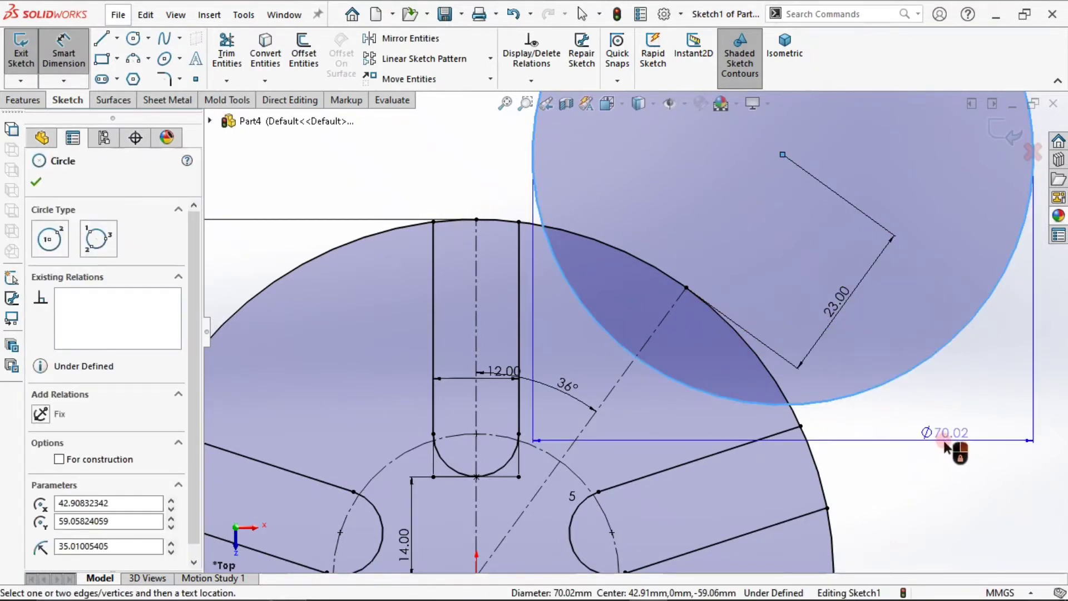
{"action": "left_click", "coordinate": [944, 443]}
{"action": "type", "text": "70"}
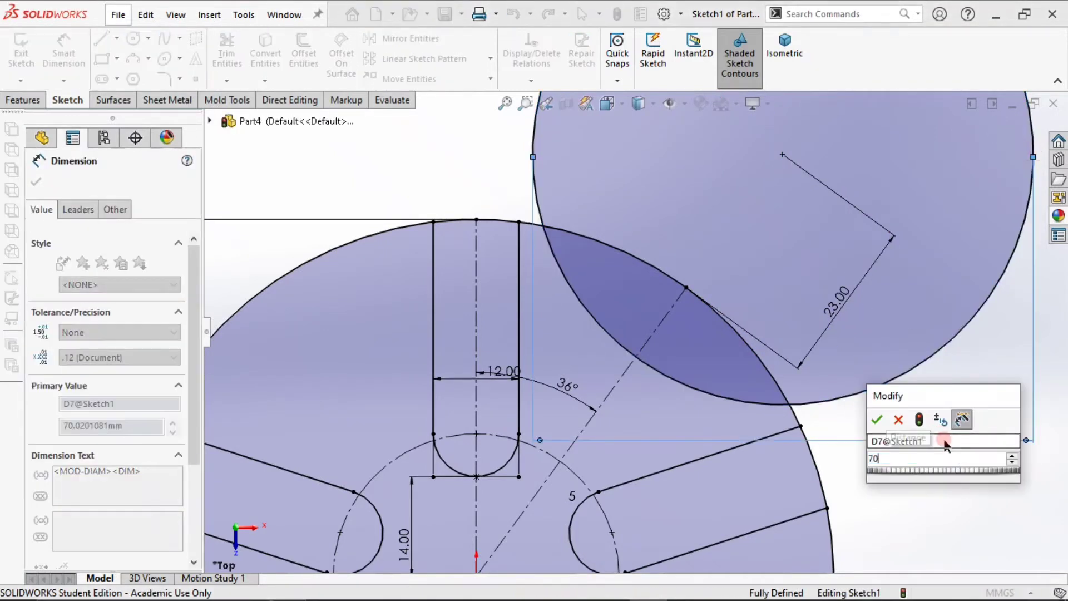
{"action": "key", "text": "Return"}
{"action": "left_click", "coordinate": [907, 522]}
{"action": "key", "text": "Escape"}
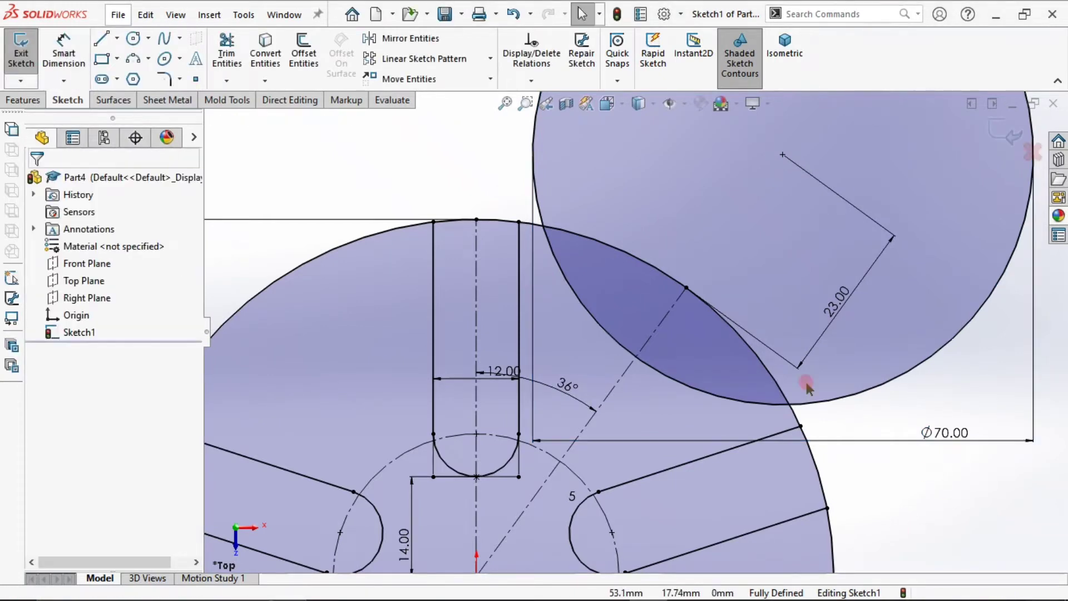
Step: Try trimming the 70 mm circle outside the disc and the disc's edge across the cutout, and undo both trims
{"action": "left_click", "coordinate": [226, 56]}
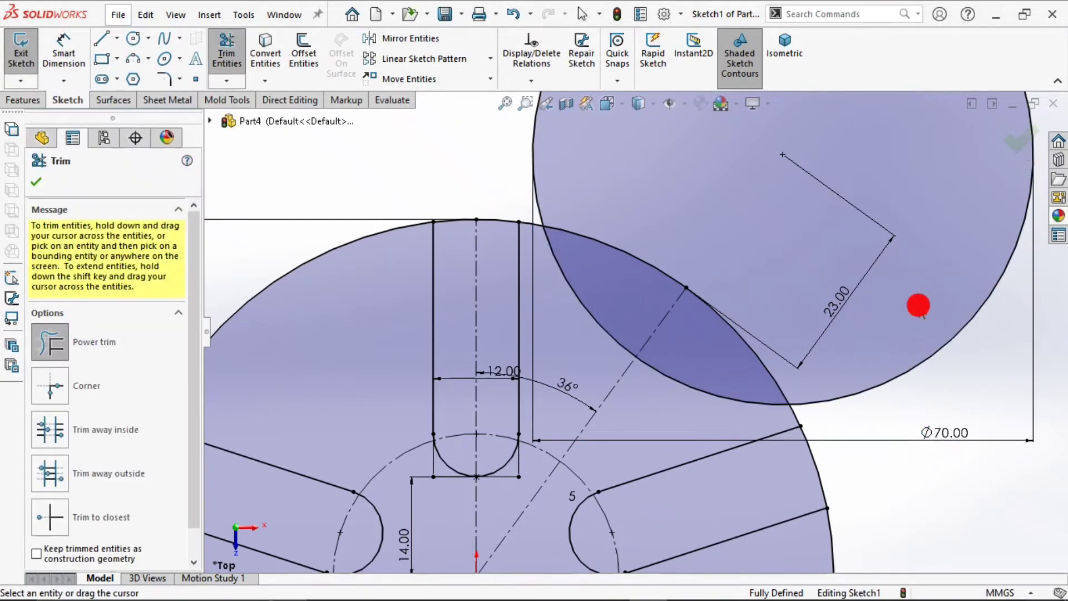
{"action": "mouse_move", "coordinate": [918, 304]}
{"action": "left_mouse_down"}
{"action": "mouse_move", "coordinate": [951, 361]}
{"action": "mouse_move", "coordinate": [889, 366]}
{"action": "left_mouse_up"}
{"action": "left_click_drag", "start_coordinate": [746, 274], "coordinate": [703, 320]}
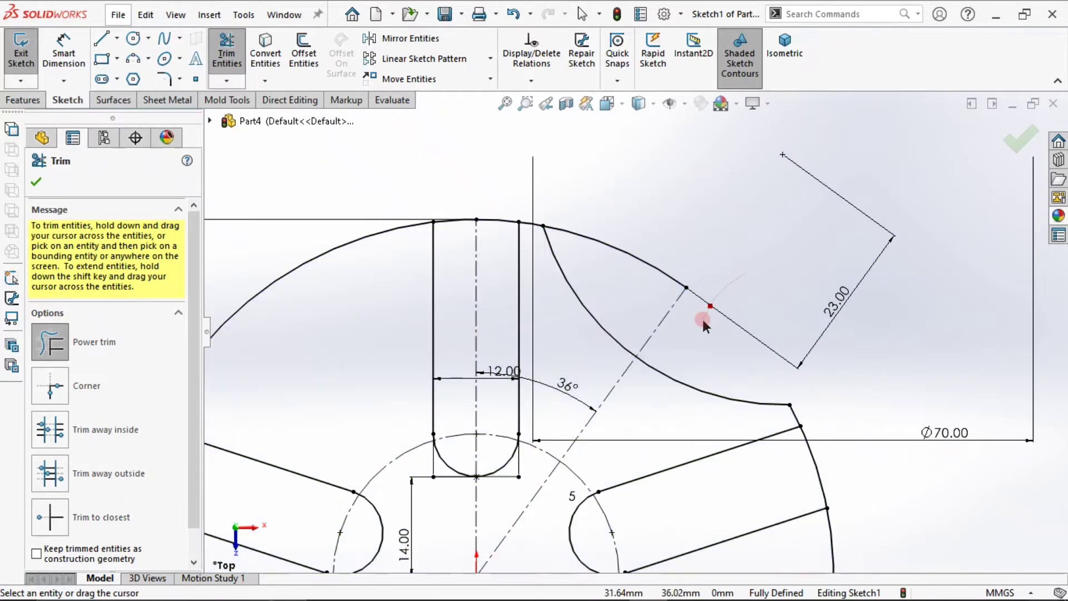
{"action": "key", "text": "ctrl+z"}
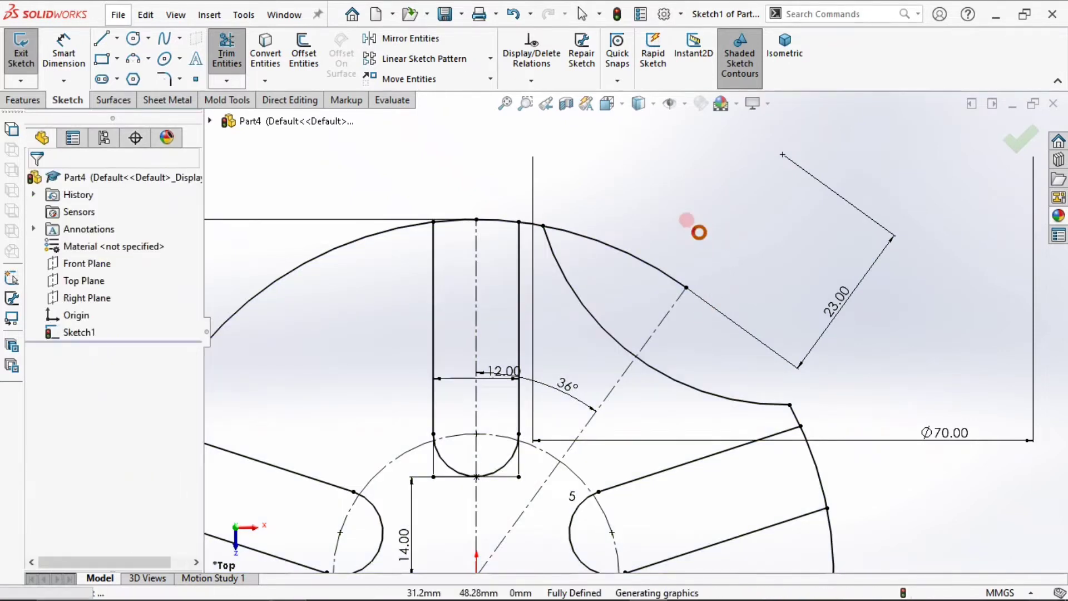
{"action": "key", "text": "ctrl+z"}
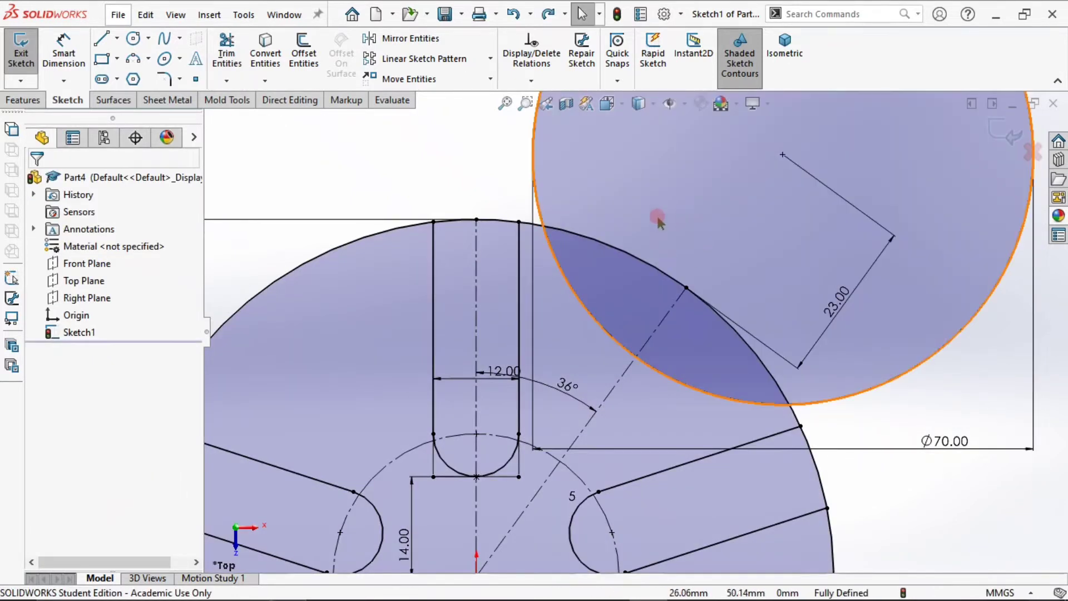
Step: Trim away the 70 mm circle outside the disc and circular-pattern the remaining arc as 5 equally spaced instances over 360 degrees about the origin
{"action": "left_click", "coordinate": [225, 49]}
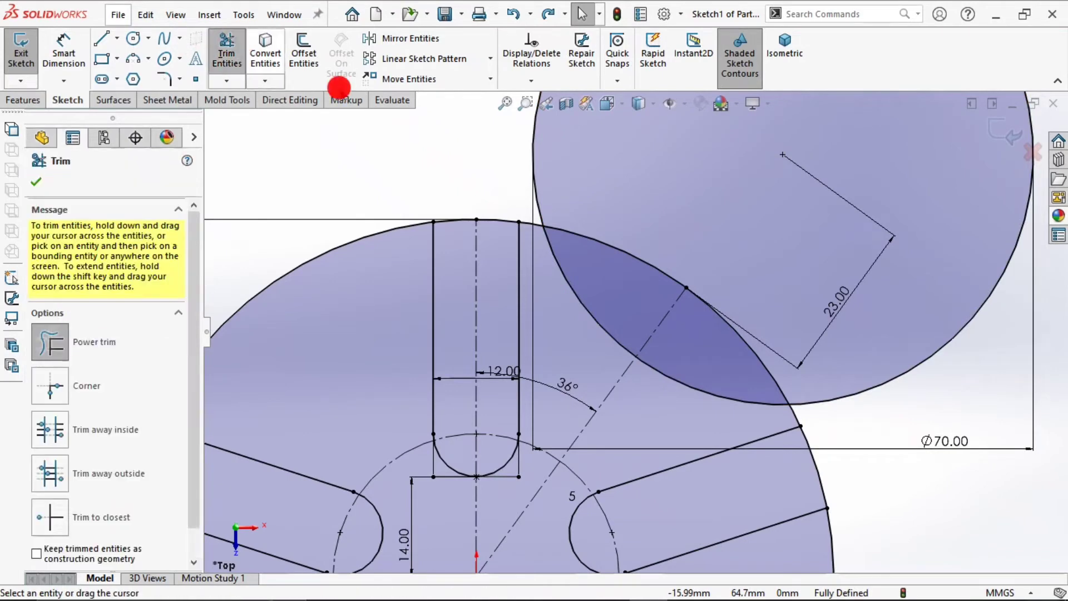
{"action": "left_click_drag", "start_coordinate": [529, 148], "coordinate": [554, 155]}
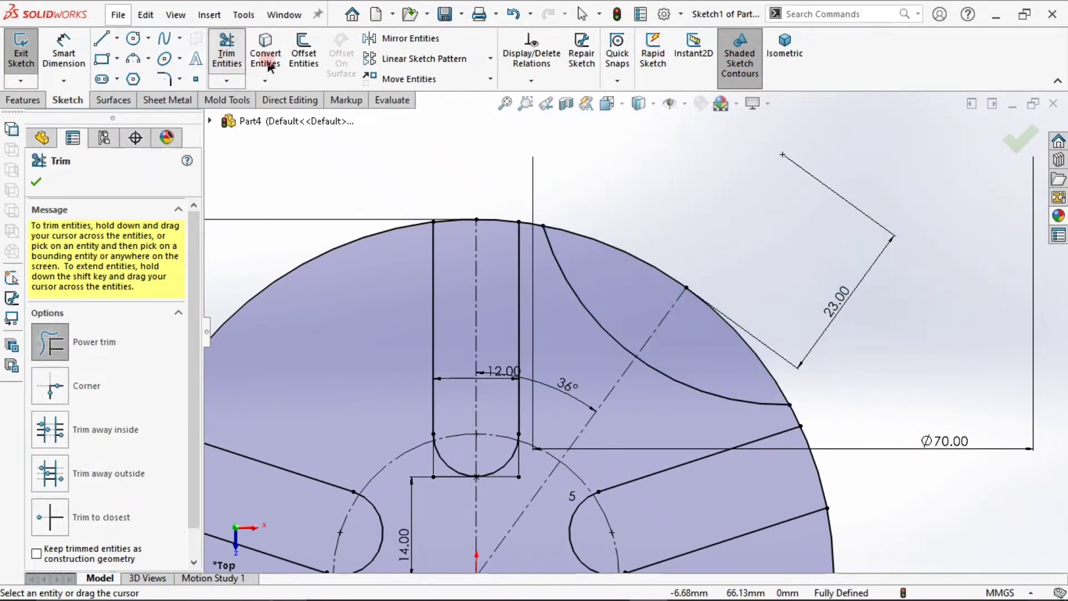
{"action": "left_click", "coordinate": [489, 60]}
{"action": "left_click", "coordinate": [478, 98]}
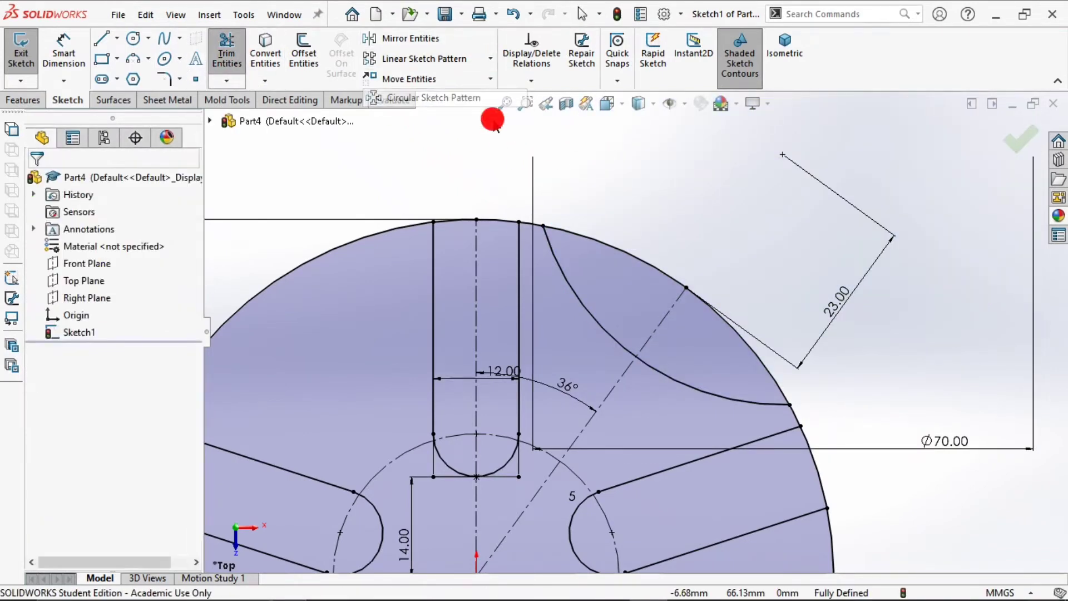
{"action": "left_click", "coordinate": [606, 321]}
{"action": "left_click", "coordinate": [132, 296]}
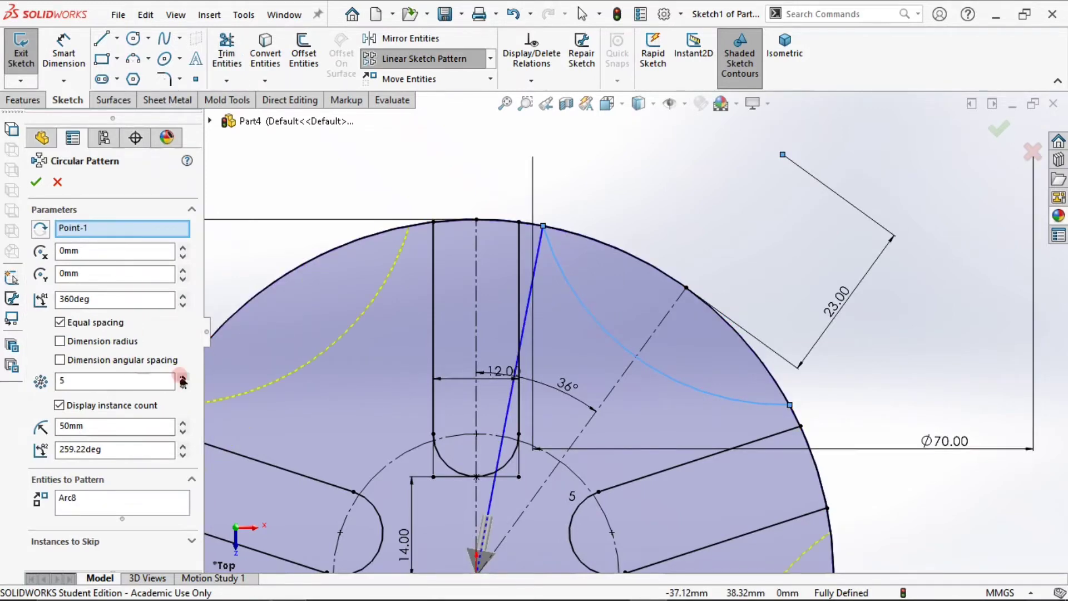
{"action": "left_click", "coordinate": [36, 182]}
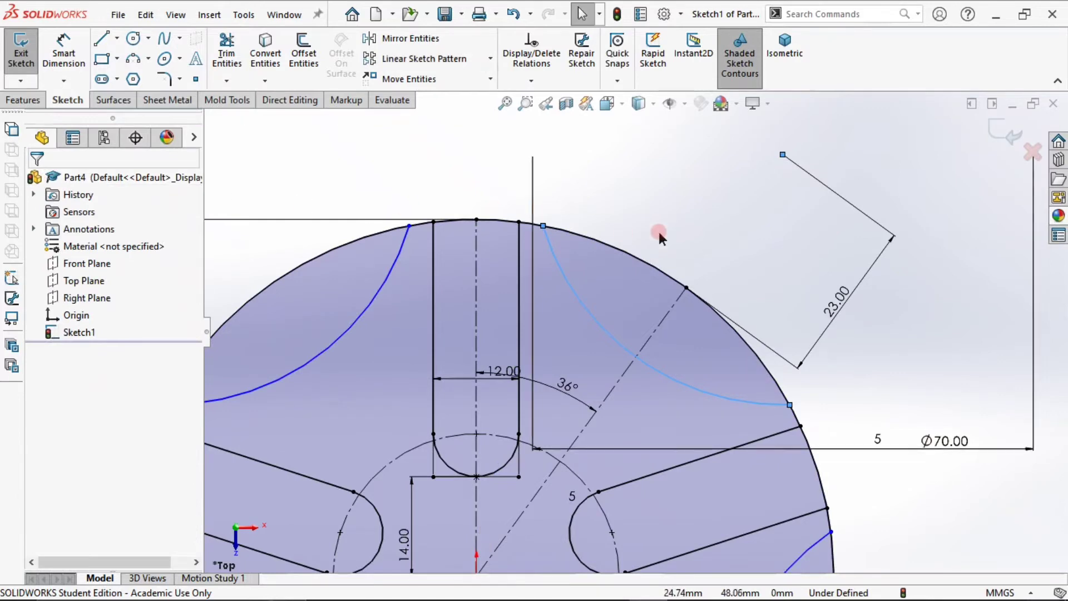
{"action": "left_click", "coordinate": [679, 200]}
Step: Make the lower endpoint of the lower-right patterned arc coincident with the 100 mm circle
{"action": "scroll", "coordinate": [672, 237], "scroll_direction": "up", "scroll_amount": 6}
{"action": "scroll", "coordinate": [699, 419], "scroll_direction": "down", "scroll_amount": 3}
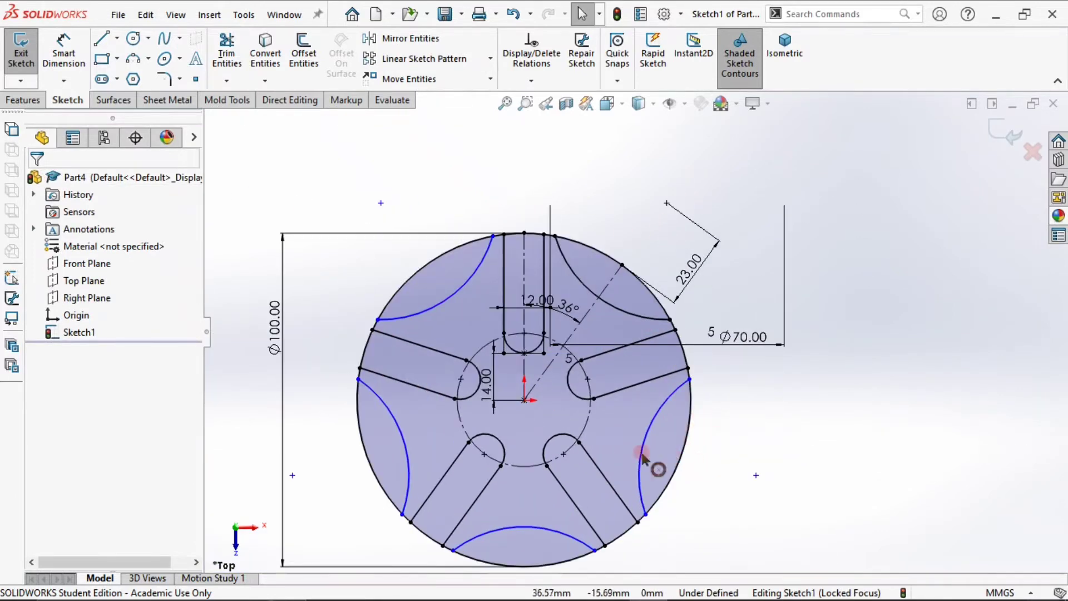
{"action": "left_click", "coordinate": [645, 512]}
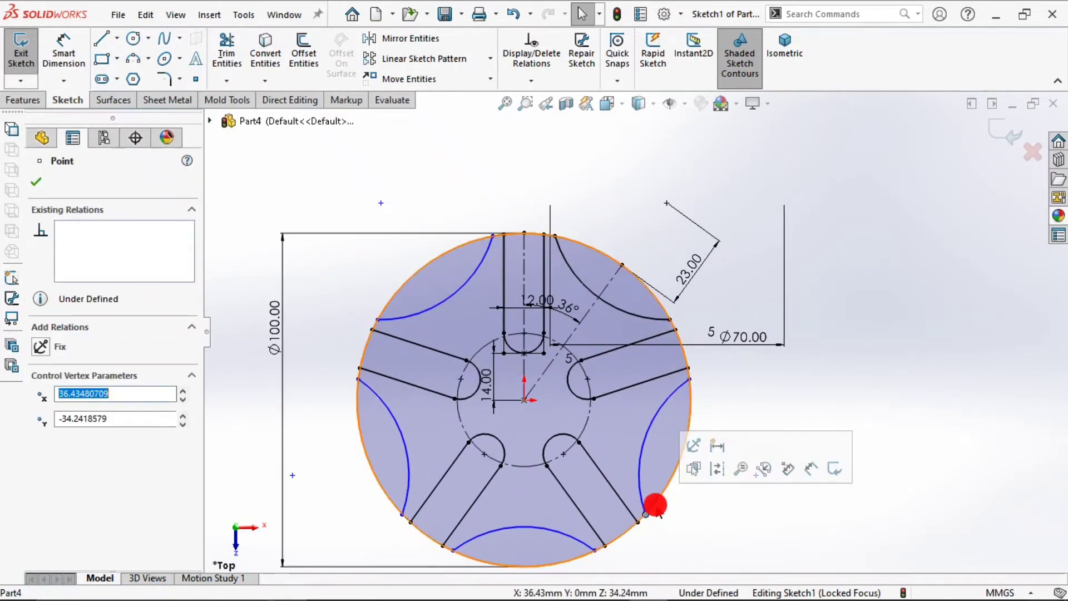
{"action": "left_click", "coordinate": [665, 490], "text": "ctrl"}
{"action": "left_click", "coordinate": [726, 434]}
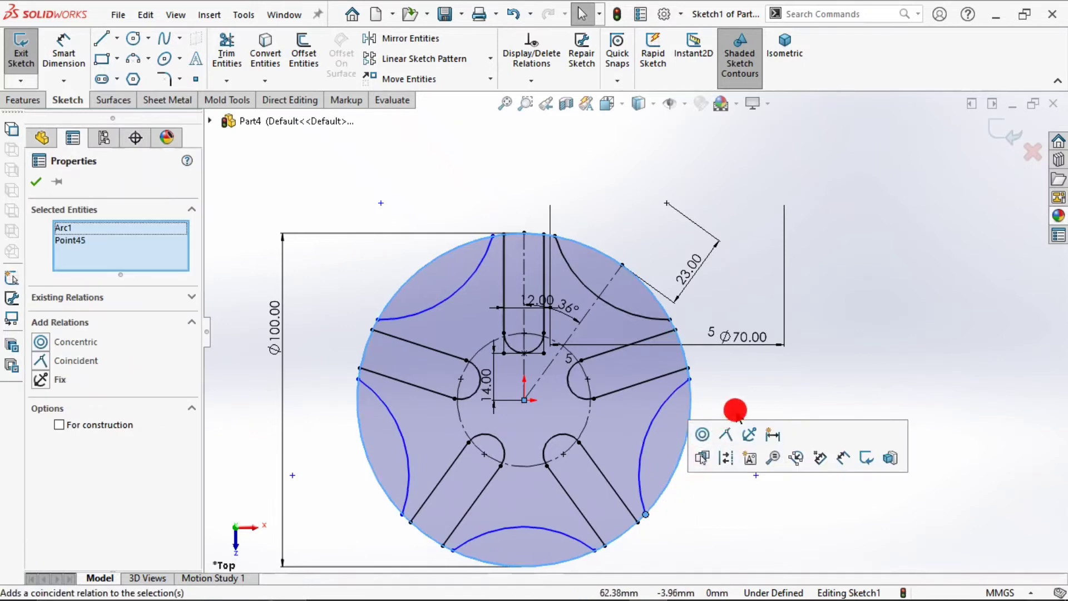
{"action": "left_click", "coordinate": [647, 424]}
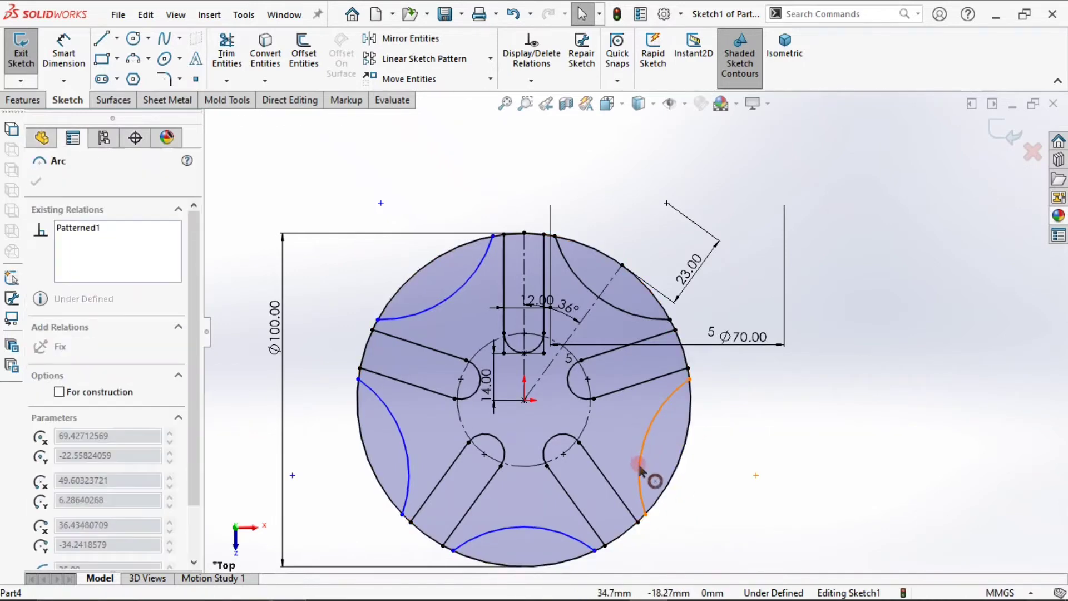
{"action": "left_click", "coordinate": [710, 465]}
{"action": "mouse_move", "coordinate": [645, 513]}
{"action": "left_mouse_down"}
{"action": "mouse_move", "coordinate": [677, 495]}
{"action": "mouse_move", "coordinate": [639, 525]}
{"action": "mouse_move", "coordinate": [649, 519]}
{"action": "left_mouse_up"}
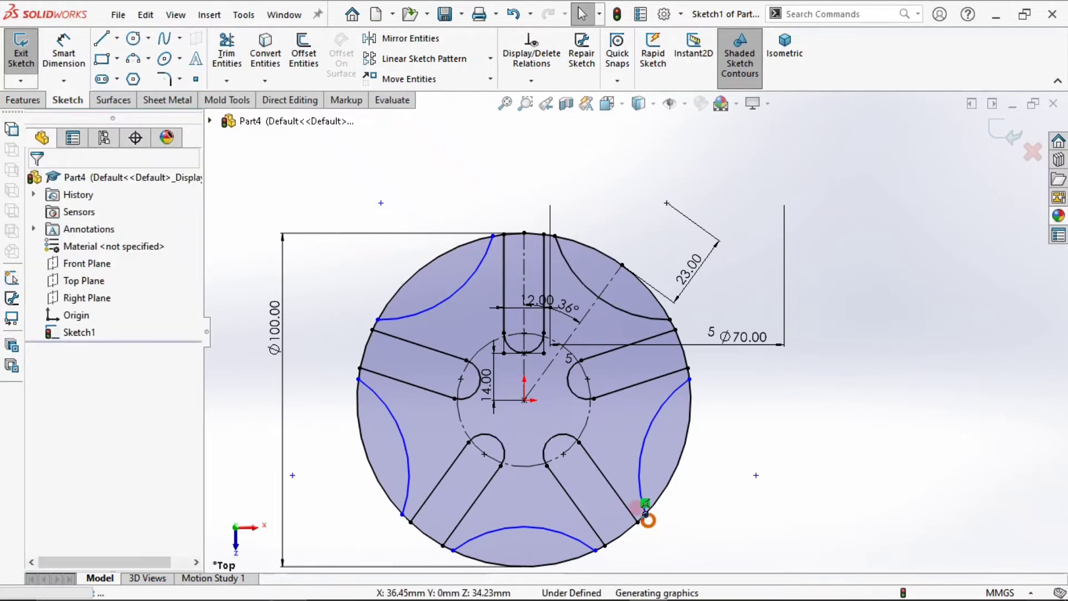
Step: Add a horizontal relation between the lower endpoints of the lower-right and lower-left patterned arcs
{"action": "scroll", "coordinate": [645, 519], "scroll_direction": "down", "scroll_amount": 2}
{"action": "scroll", "coordinate": [646, 520], "scroll_direction": "down", "scroll_amount": 2}
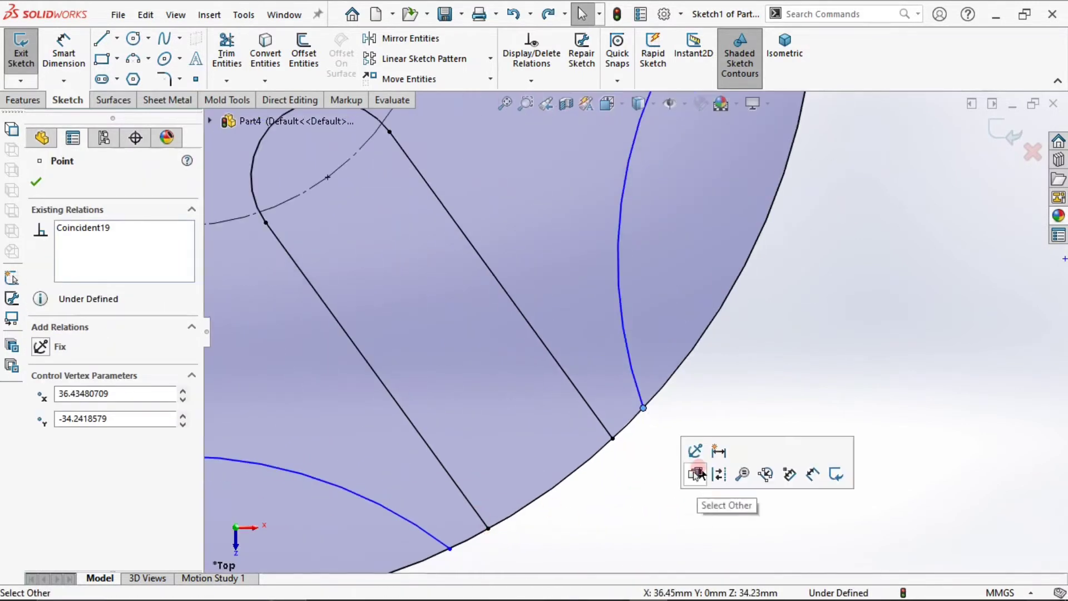
{"action": "scroll", "coordinate": [722, 313], "scroll_direction": "up", "scroll_amount": 3}
{"action": "scroll", "coordinate": [525, 372], "scroll_direction": "up", "scroll_amount": 2}
{"action": "scroll", "coordinate": [525, 372], "scroll_direction": "down", "scroll_amount": 3}
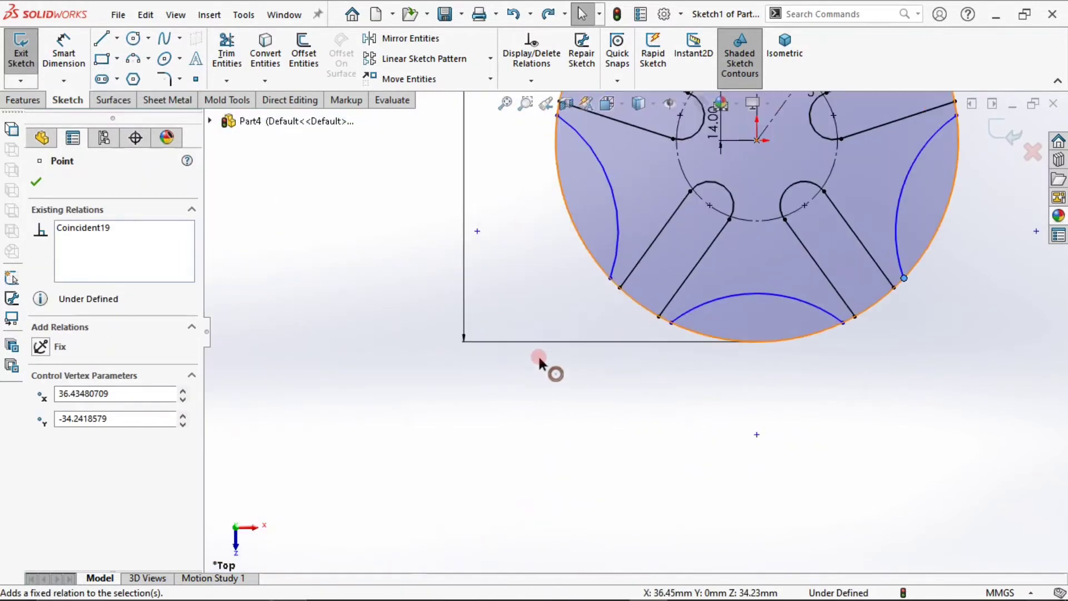
{"action": "left_click", "coordinate": [610, 278], "text": "ctrl"}
{"action": "left_click", "coordinate": [652, 210]}
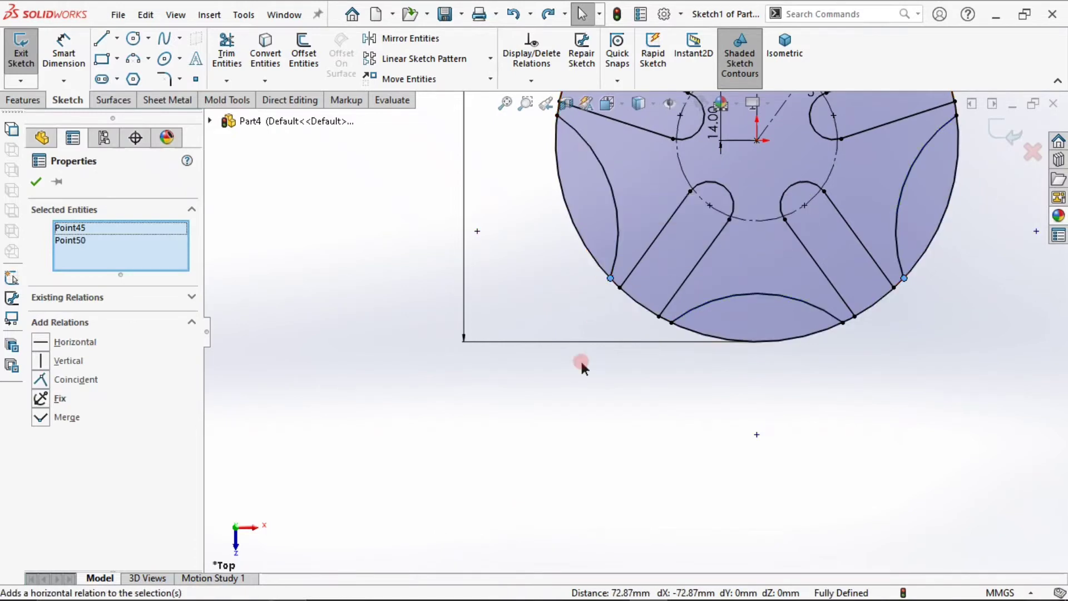
{"action": "left_click", "coordinate": [562, 449]}
Step: Trim away the 100 mm circle's edge across the arc cutouts and the mouths of the four lower slots
{"action": "scroll", "coordinate": [614, 350], "scroll_direction": "up", "scroll_amount": 3}
{"action": "scroll", "coordinate": [807, 252], "scroll_direction": "down", "scroll_amount": 3}
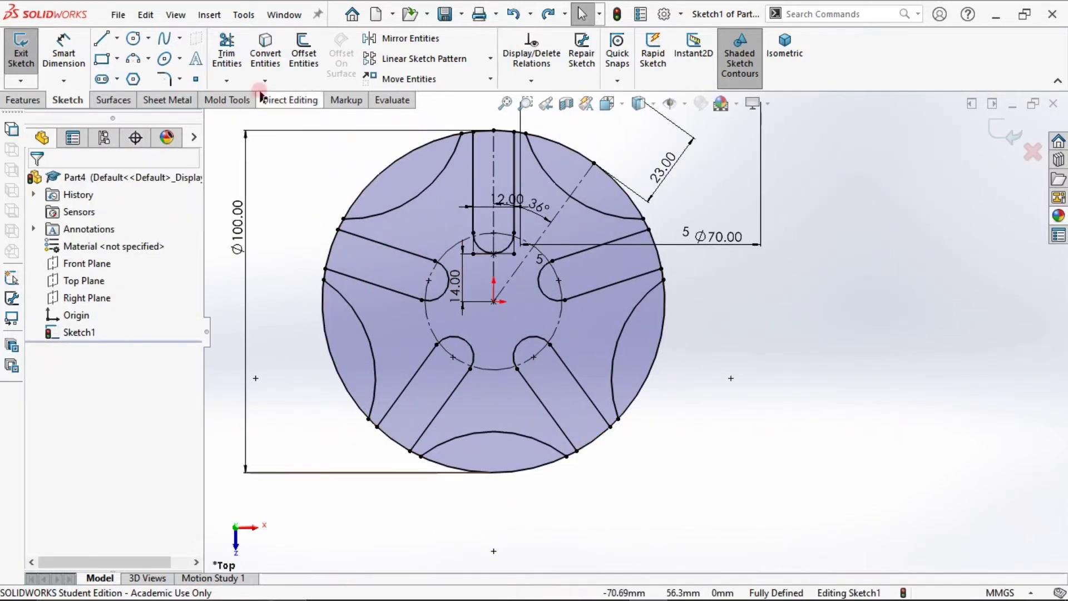
{"action": "left_click", "coordinate": [228, 53]}
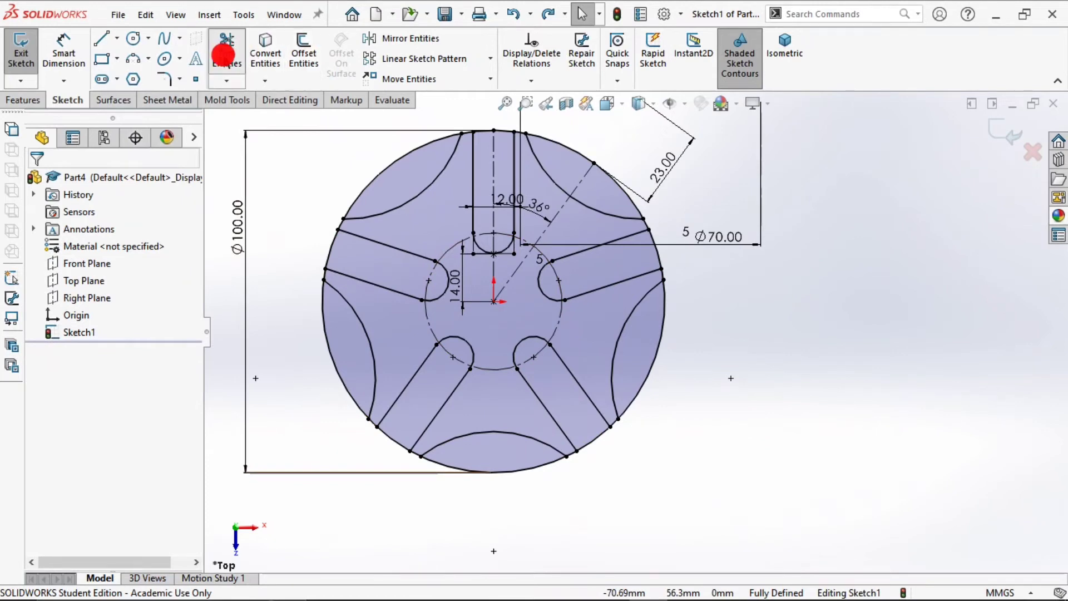
{"action": "left_click", "coordinate": [376, 171]}
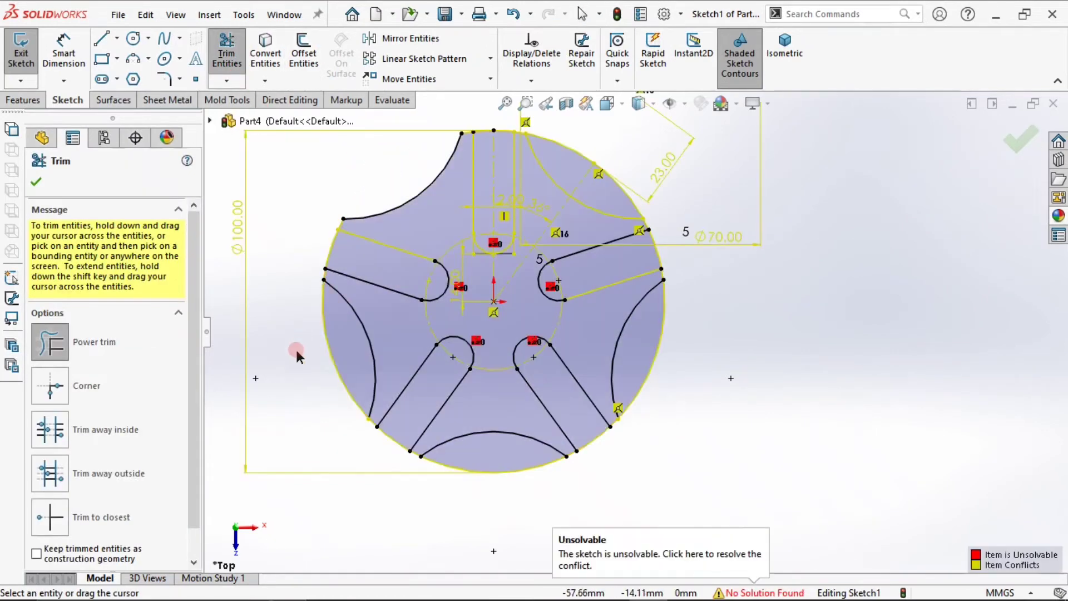
{"action": "left_click_drag", "start_coordinate": [295, 353], "coordinate": [347, 354]}
{"action": "mouse_move", "coordinate": [433, 476]}
{"action": "left_mouse_down"}
{"action": "mouse_move", "coordinate": [465, 489]}
{"action": "mouse_move", "coordinate": [473, 466]}
{"action": "mouse_move", "coordinate": [597, 476]}
{"action": "mouse_move", "coordinate": [653, 390]}
{"action": "mouse_move", "coordinate": [638, 372]}
{"action": "mouse_move", "coordinate": [620, 465]}
{"action": "mouse_move", "coordinate": [585, 438]}
{"action": "mouse_move", "coordinate": [511, 514]}
{"action": "left_mouse_up"}
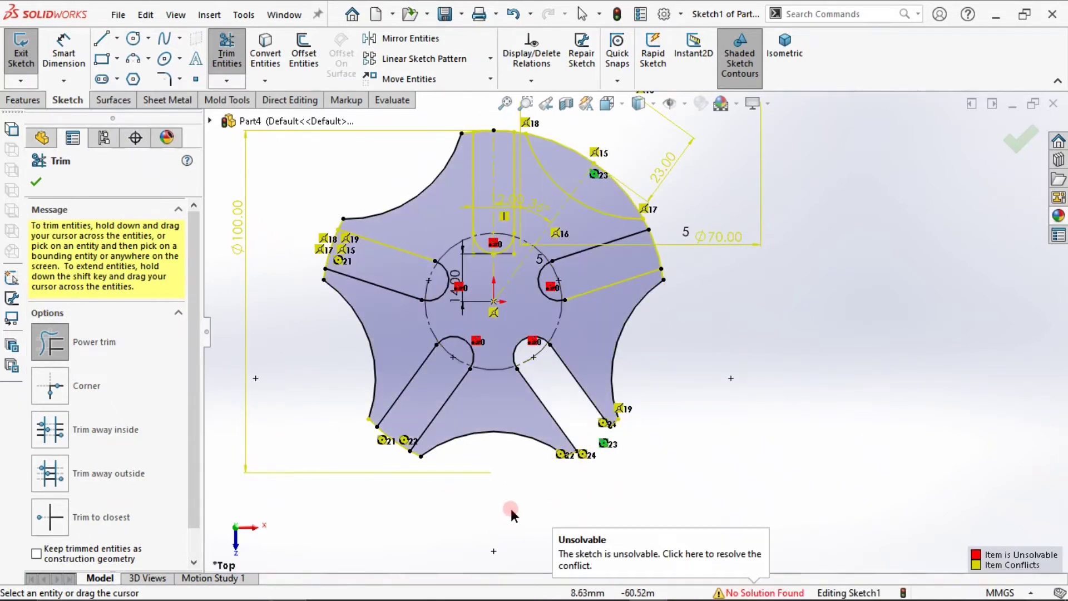
{"action": "mouse_move", "coordinate": [397, 459]}
{"action": "left_mouse_down"}
{"action": "mouse_move", "coordinate": [400, 425]}
{"action": "mouse_move", "coordinate": [305, 234]}
{"action": "mouse_move", "coordinate": [350, 251]}
{"action": "mouse_move", "coordinate": [523, 109]}
{"action": "mouse_move", "coordinate": [483, 107]}
{"action": "mouse_move", "coordinate": [490, 145]}
{"action": "mouse_move", "coordinate": [568, 124]}
{"action": "mouse_move", "coordinate": [570, 156]}
{"action": "mouse_move", "coordinate": [689, 252]}
{"action": "mouse_move", "coordinate": [646, 270]}
{"action": "mouse_move", "coordinate": [709, 237]}
{"action": "left_mouse_up"}
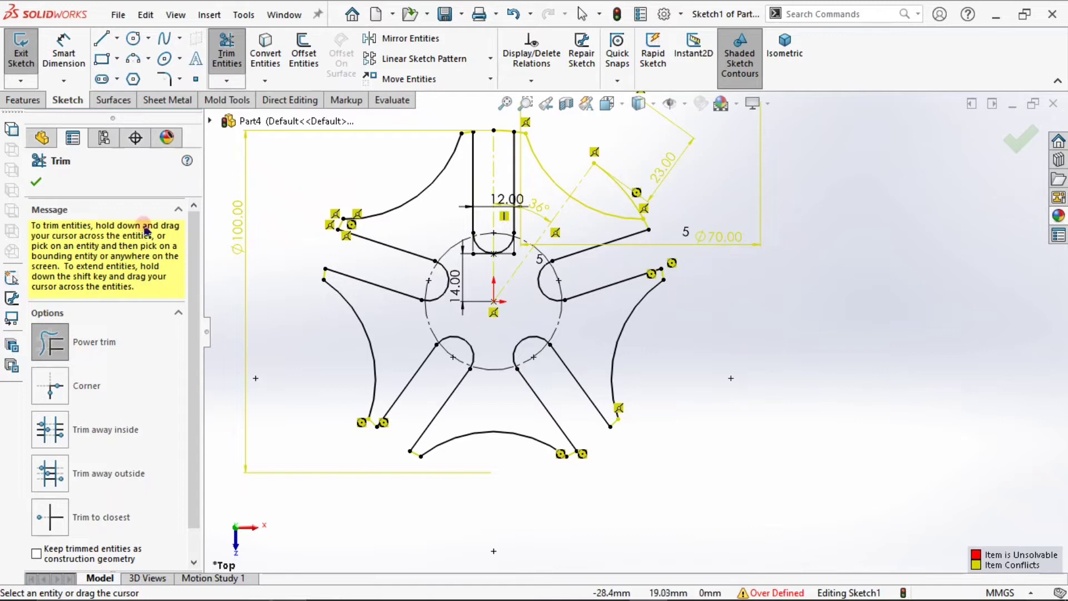
{"action": "left_click", "coordinate": [34, 184]}
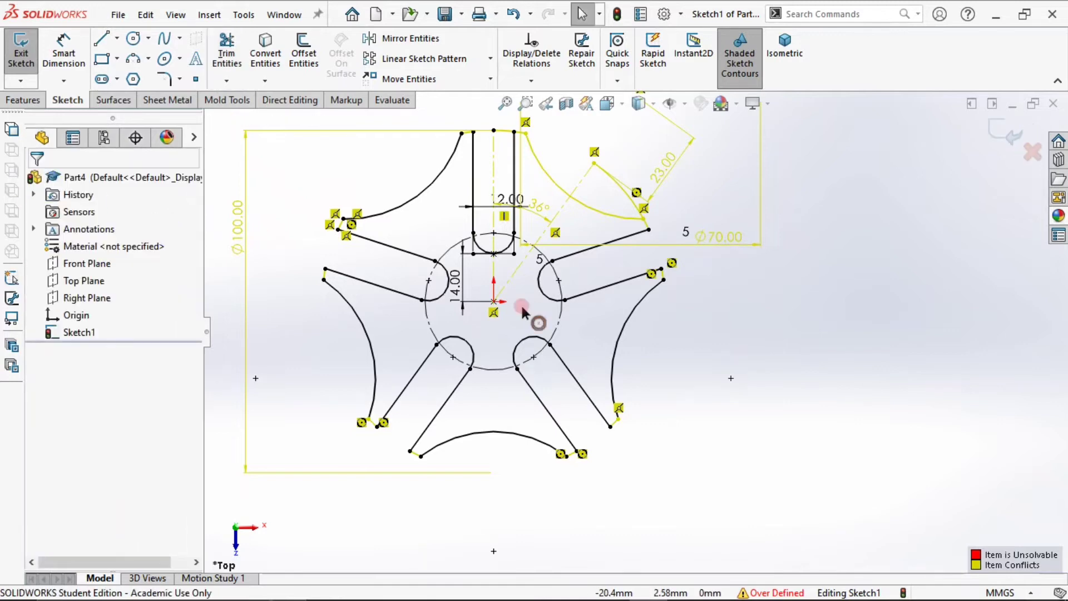
Step: Delete the 70 mm diameter dimension and the 23 mm dimension at the upper-right cutout
{"action": "left_click", "coordinate": [711, 234]}
{"action": "key", "text": "Delete"}
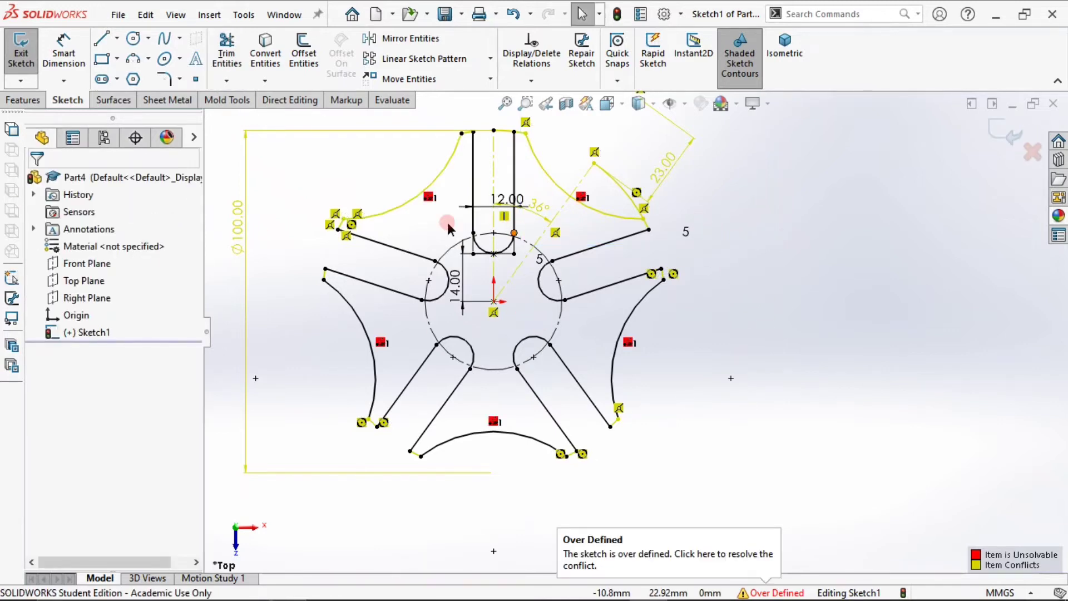
{"action": "left_click", "coordinate": [659, 167]}
{"action": "key", "text": "Delete"}
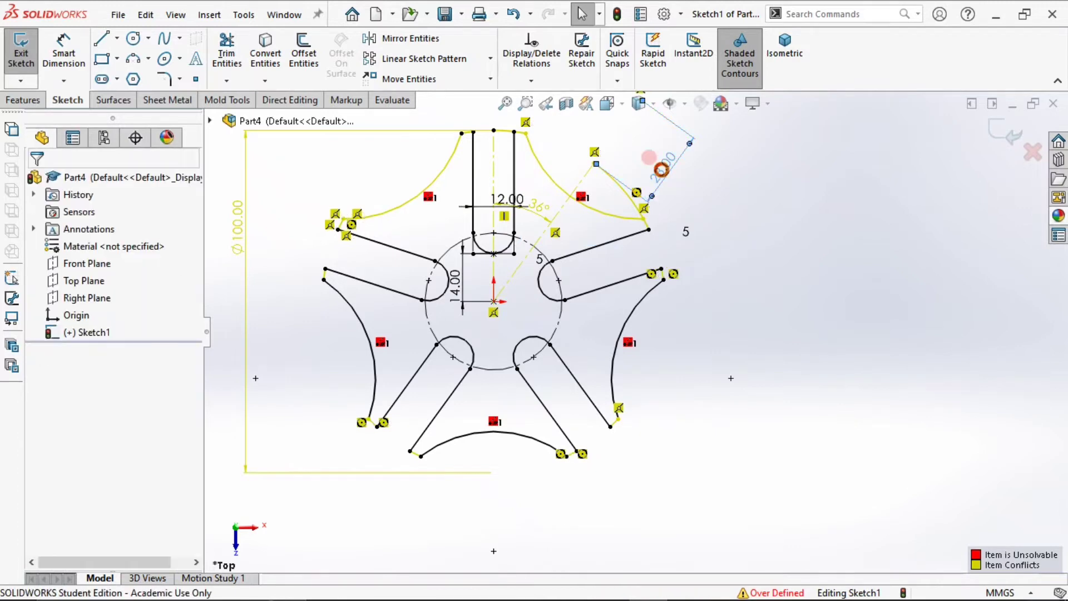
Step: Try deleting the 36° angle dimension of the slanted centerline, and undo the deletion
{"action": "left_click", "coordinate": [539, 210]}
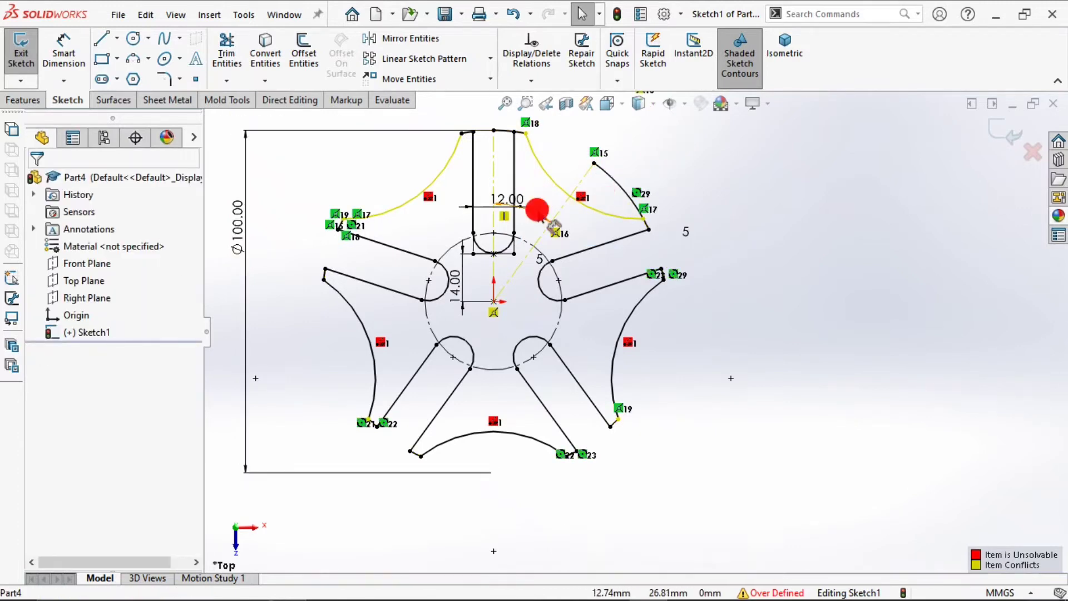
{"action": "key", "text": "Delete"}
{"action": "left_click", "coordinate": [654, 198]}
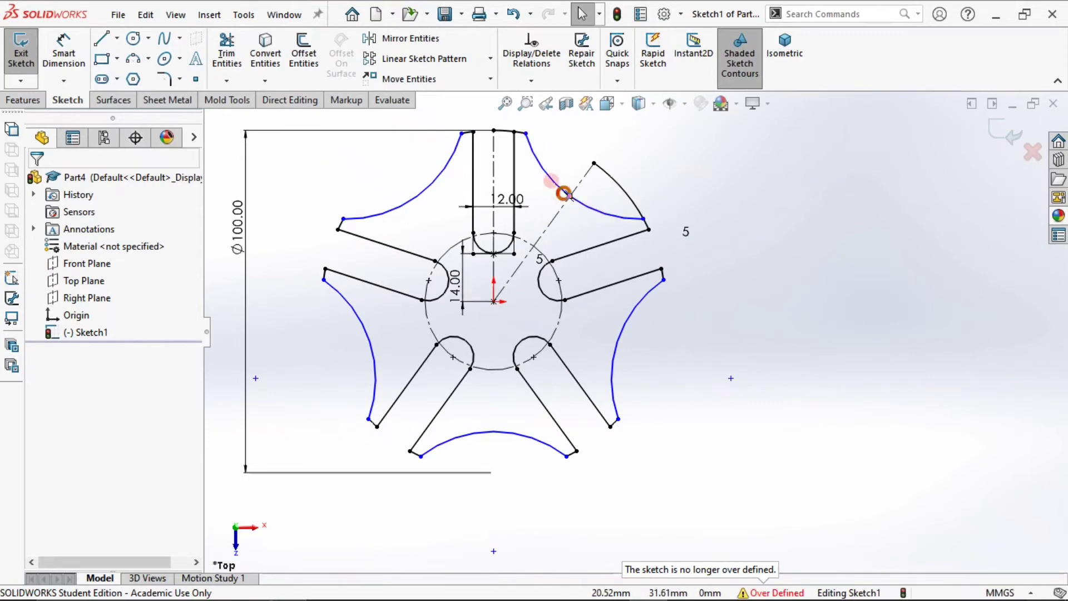
{"action": "key", "text": "ctrl+z"}
Step: Trim away the remaining 100 mm circle edge across the mouth of the top slot
{"action": "scroll", "coordinate": [468, 78], "scroll_direction": "down", "scroll_amount": 3}
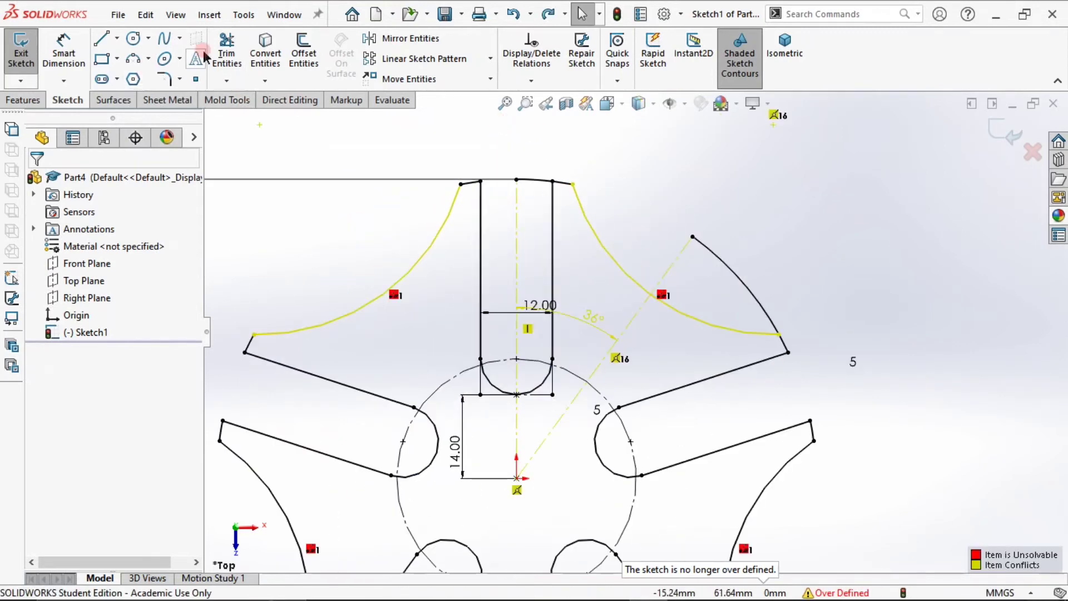
{"action": "left_click", "coordinate": [234, 62]}
{"action": "mouse_move", "coordinate": [532, 155]}
{"action": "left_mouse_down"}
{"action": "mouse_move", "coordinate": [534, 200]}
{"action": "mouse_move", "coordinate": [600, 165]}
{"action": "left_mouse_up"}
{"action": "left_click_drag", "start_coordinate": [482, 161], "coordinate": [495, 201]}
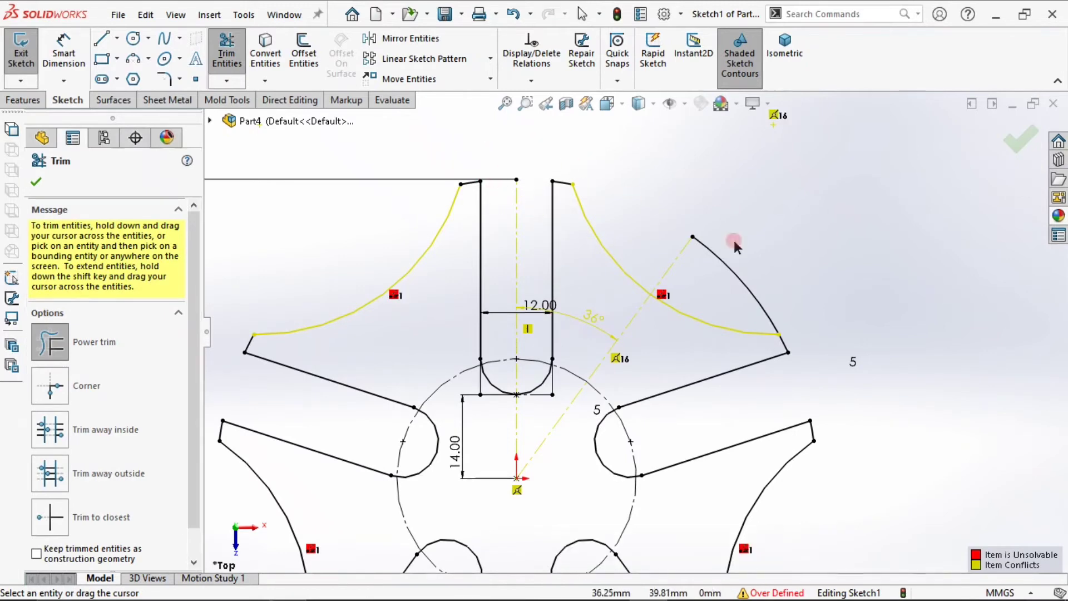
Step: Delete the coincident relation between the upper-right cutout arc's center point and the slanted centerline
{"action": "scroll", "coordinate": [732, 238], "scroll_direction": "up", "scroll_amount": 3}
{"action": "scroll", "coordinate": [600, 342], "scroll_direction": "down", "scroll_amount": 1}
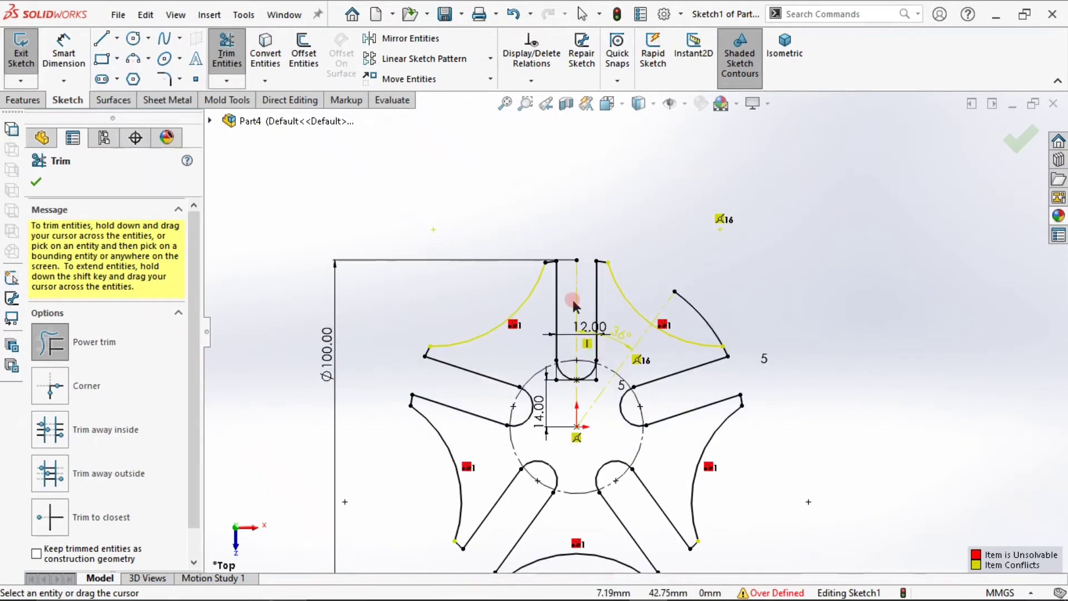
{"action": "left_click", "coordinate": [639, 357]}
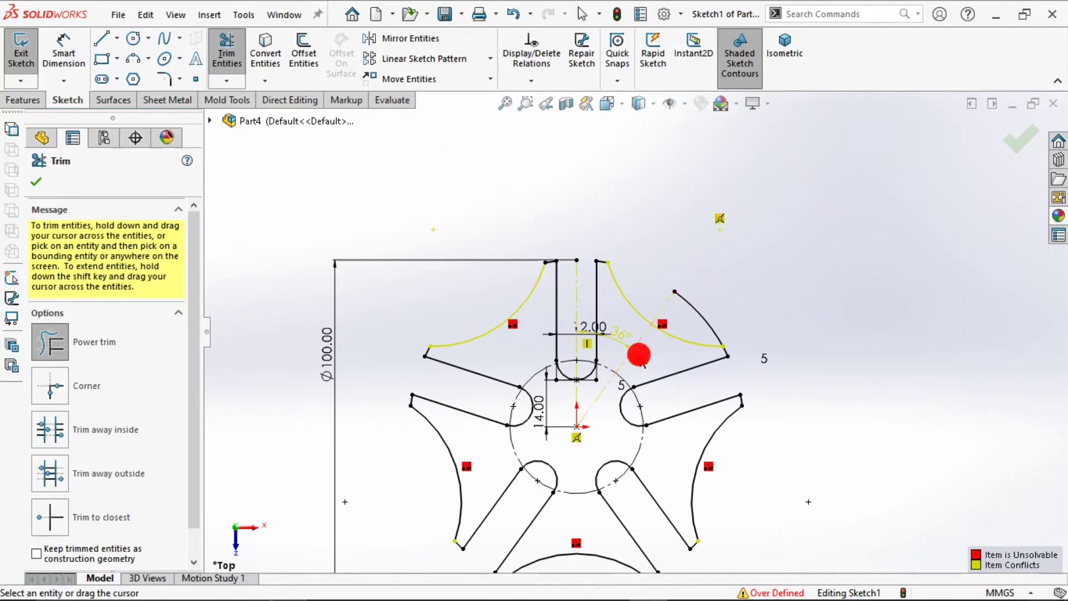
{"action": "left_click", "coordinate": [719, 219]}
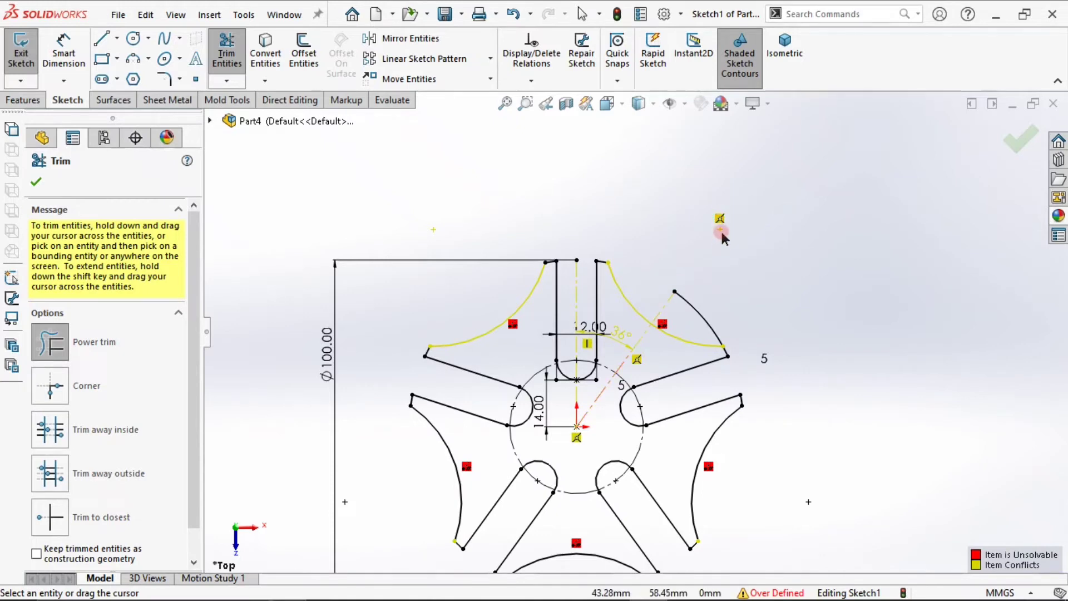
{"action": "left_click", "coordinate": [720, 223]}
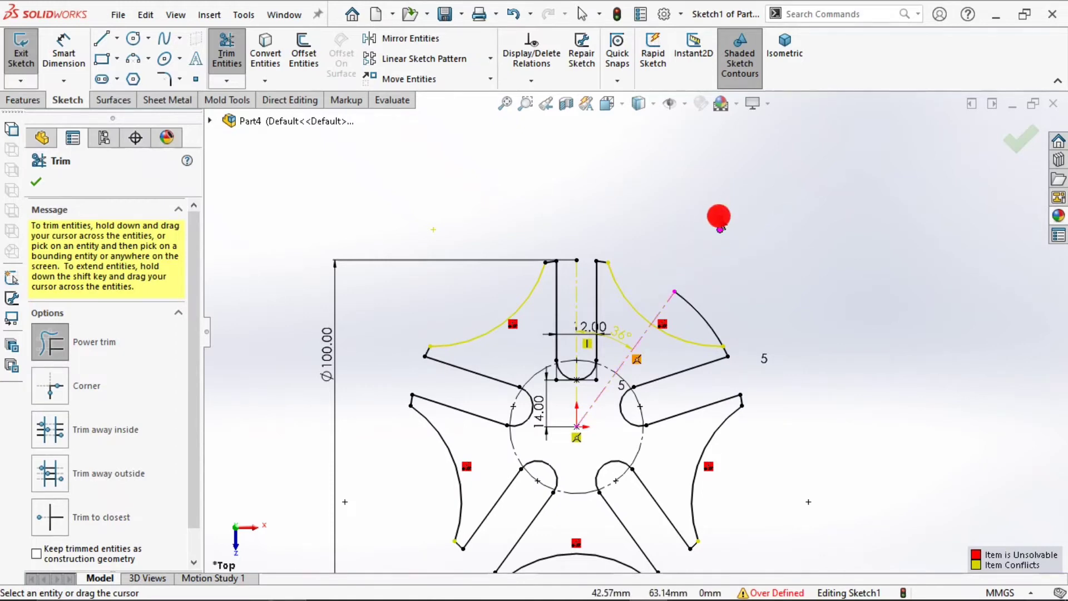
{"action": "key", "text": "Escape"}
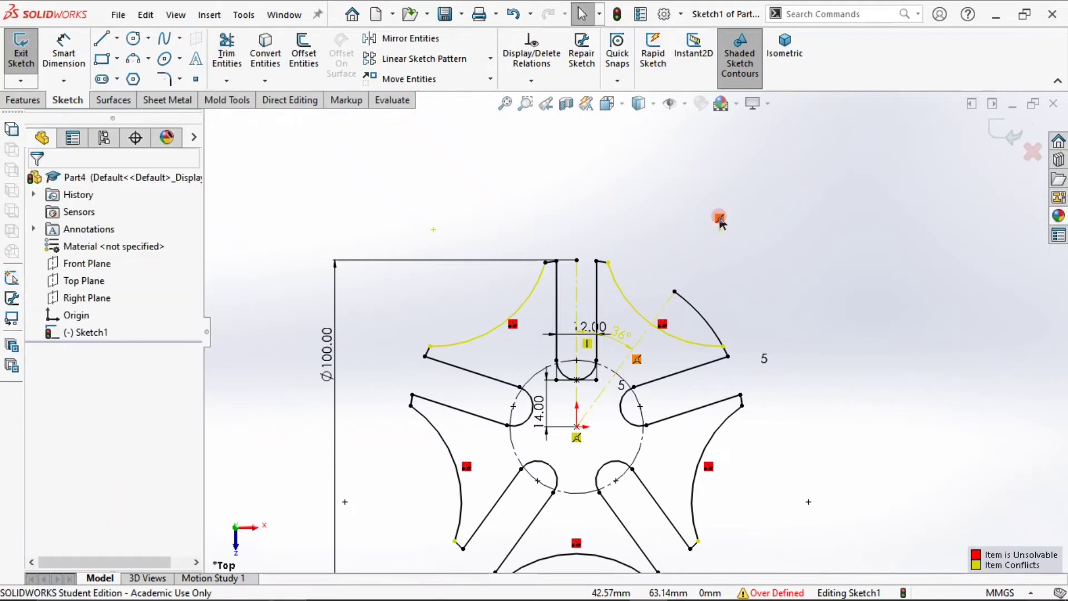
{"action": "left_click", "coordinate": [720, 221]}
{"action": "key", "text": "Delete"}
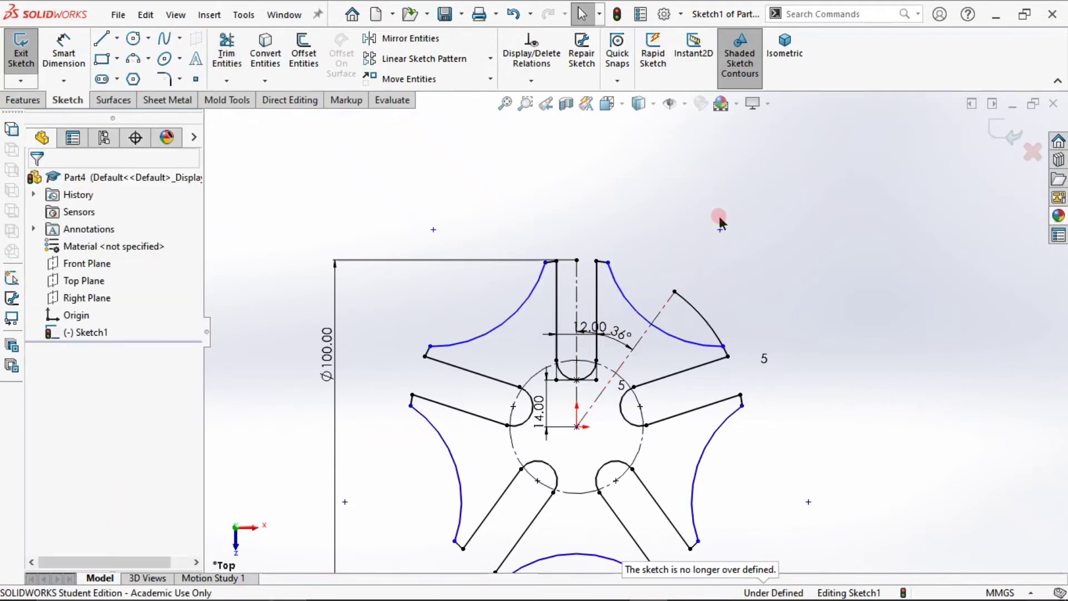
Step: Add a radius dimension to the upper-right cutout arc, accepting its current value
{"action": "left_click", "coordinate": [712, 233]}
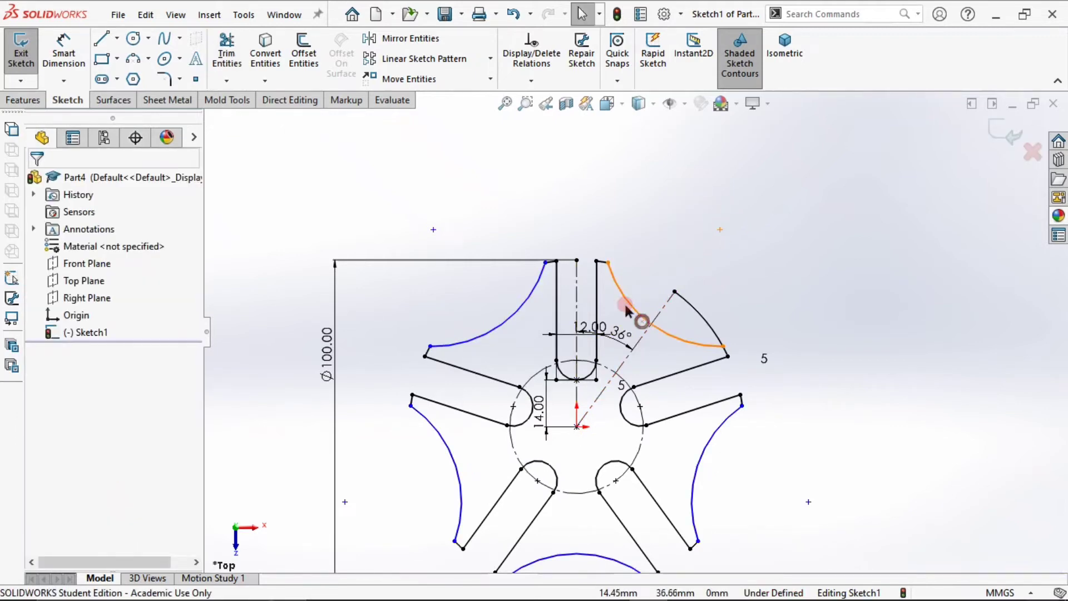
{"action": "left_click", "coordinate": [671, 273]}
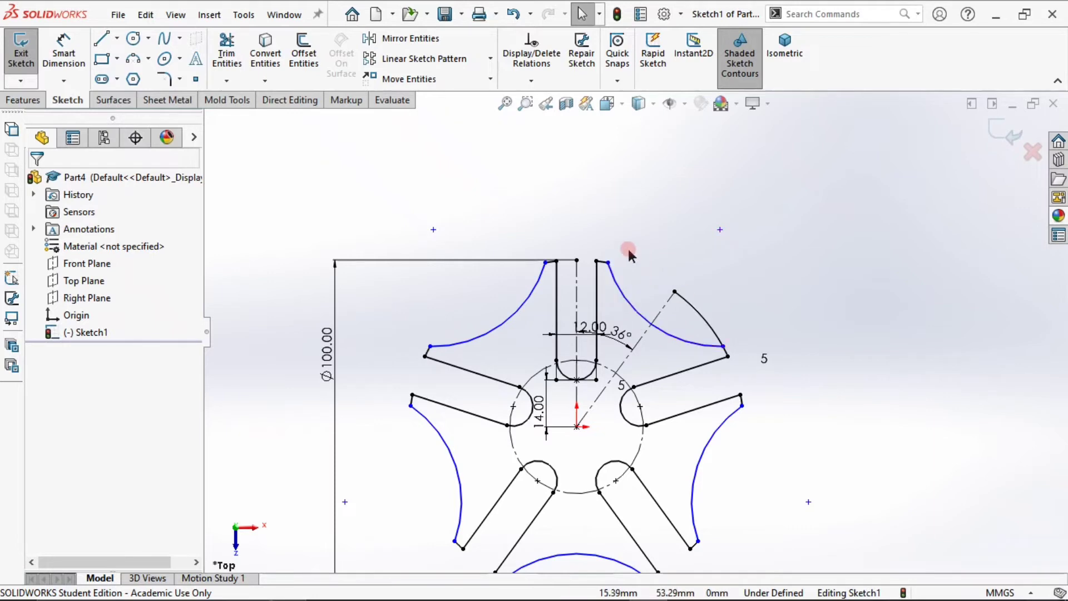
{"action": "left_click", "coordinate": [64, 53]}
{"action": "left_click", "coordinate": [627, 287]}
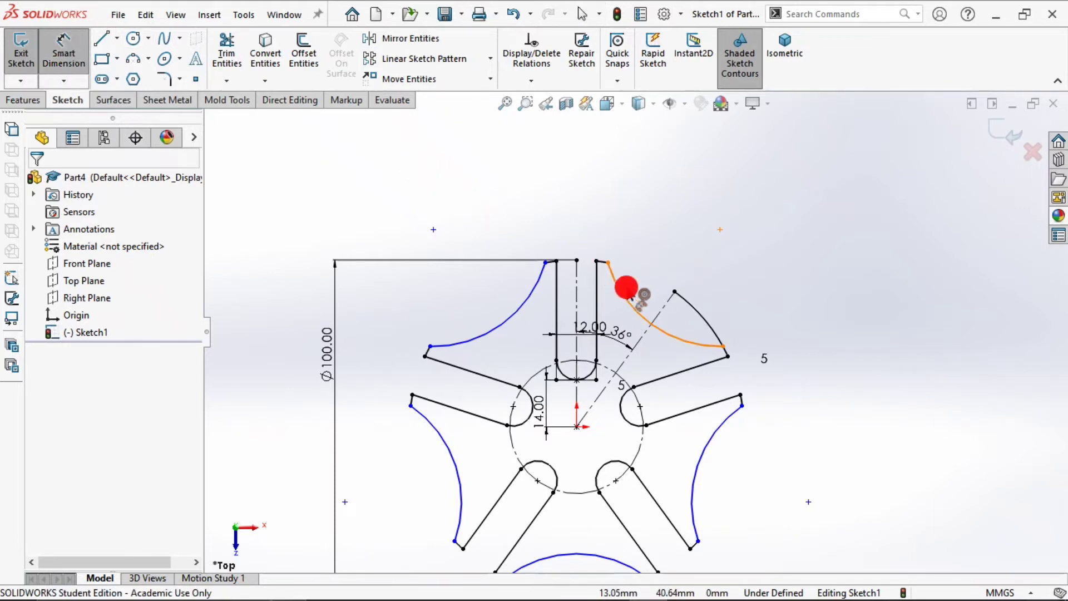
{"action": "left_click", "coordinate": [681, 266]}
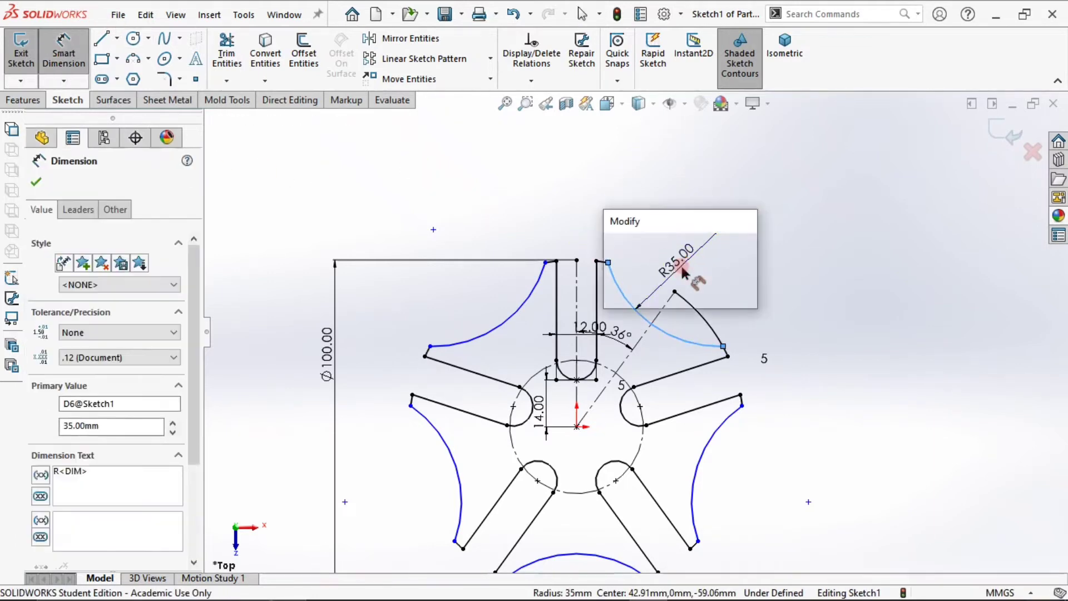
{"action": "left_click", "coordinate": [615, 246]}
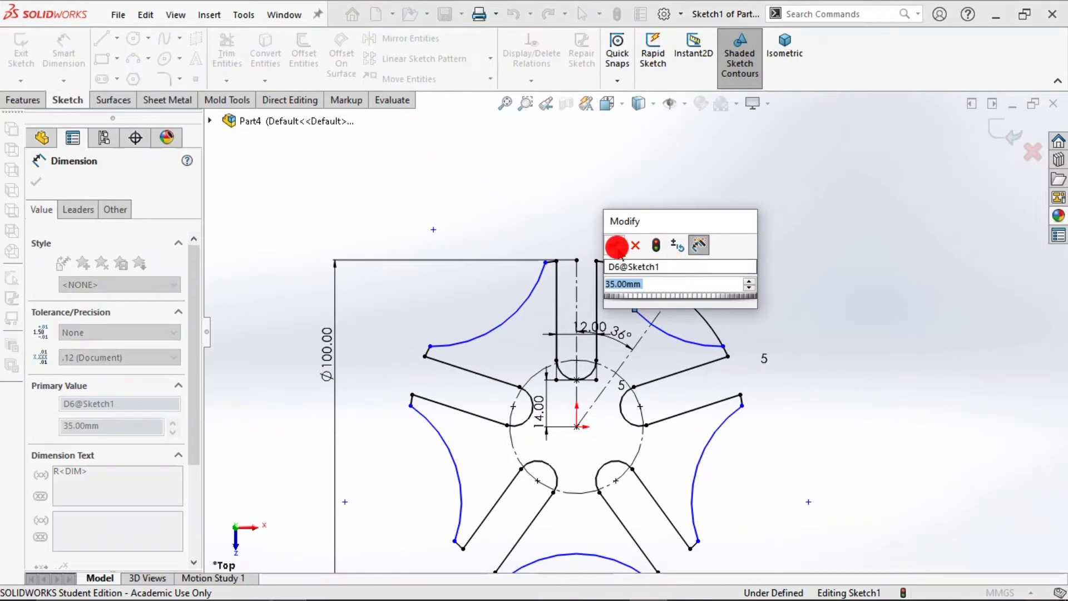
{"action": "key", "text": "Escape"}
Step: Add an equal relation to all five cutout arcs and check whether the upper-left arc's lower endpoint can move
{"action": "left_click", "coordinate": [670, 332]}
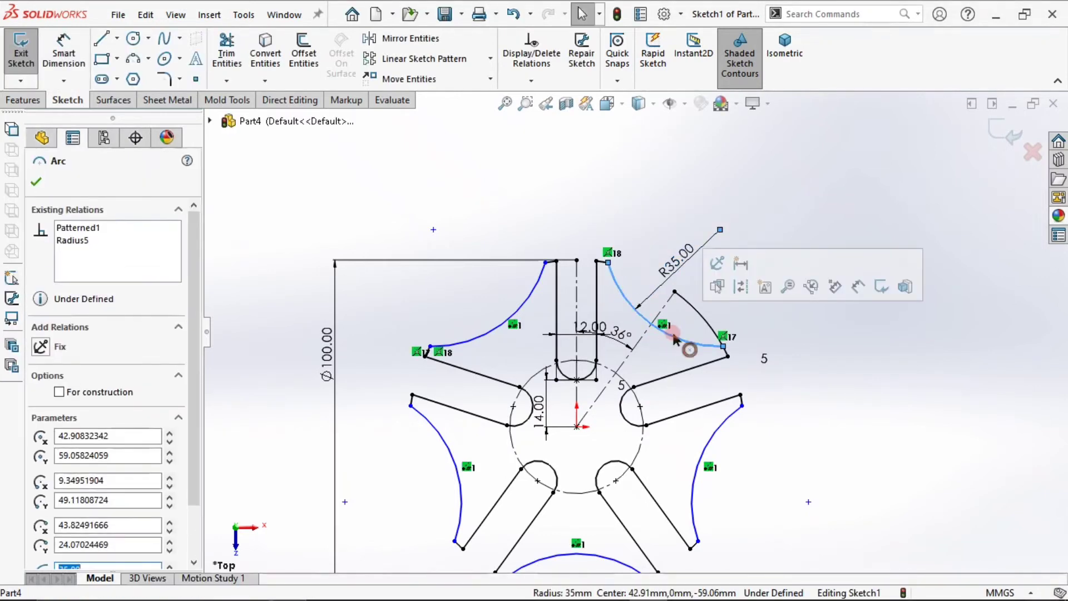
{"action": "left_click", "coordinate": [722, 420], "text": "ctrl"}
{"action": "left_click", "coordinate": [440, 443], "text": "ctrl"}
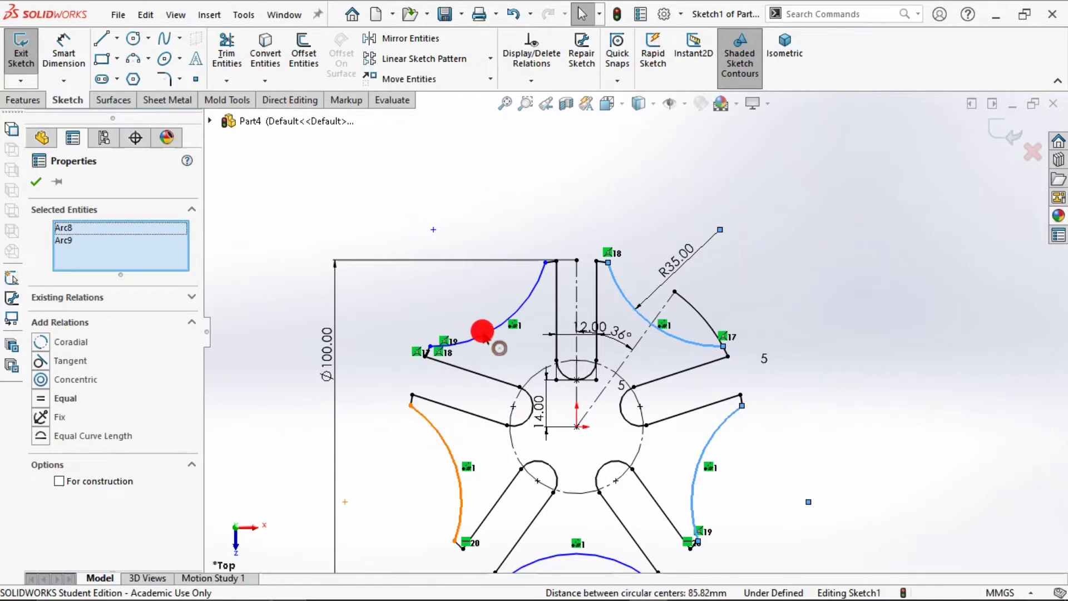
{"action": "left_click", "coordinate": [500, 331], "text": "ctrl"}
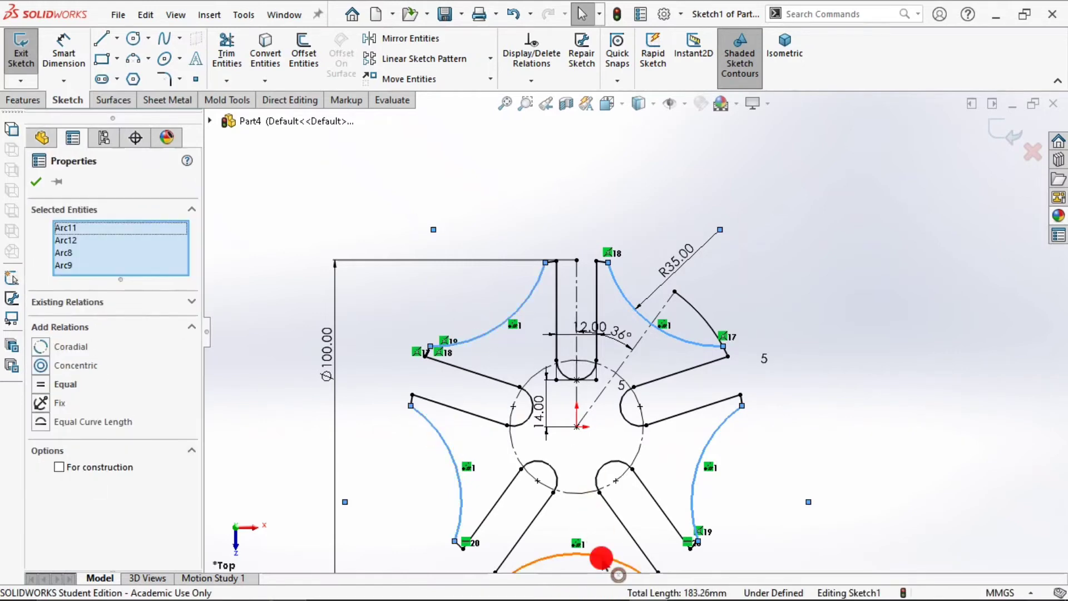
{"action": "left_click", "coordinate": [602, 559], "text": "ctrl"}
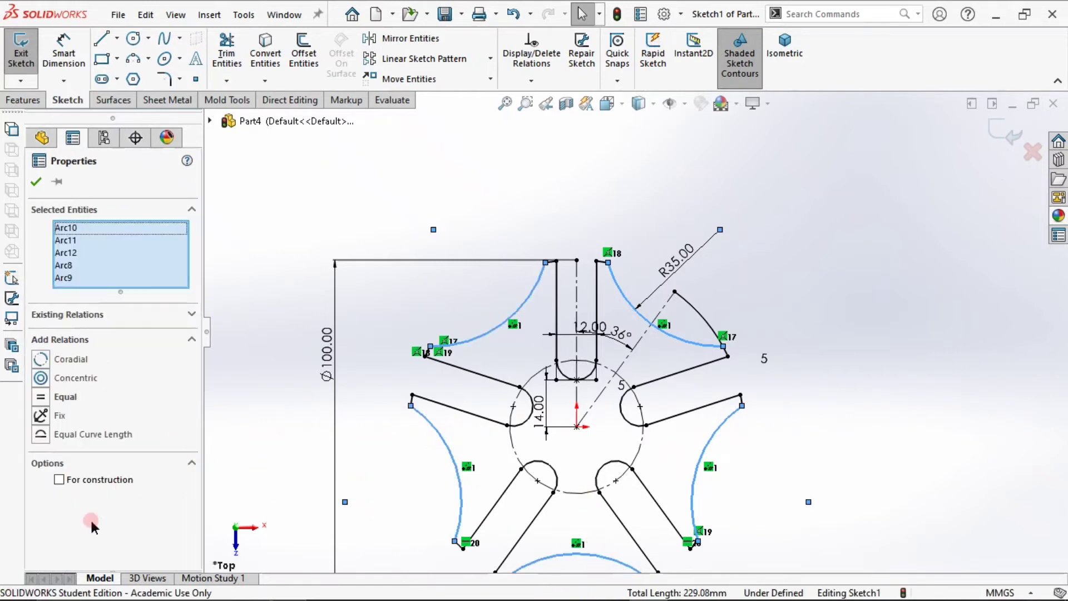
{"action": "left_click", "coordinate": [425, 183]}
{"action": "left_click", "coordinate": [533, 298]}
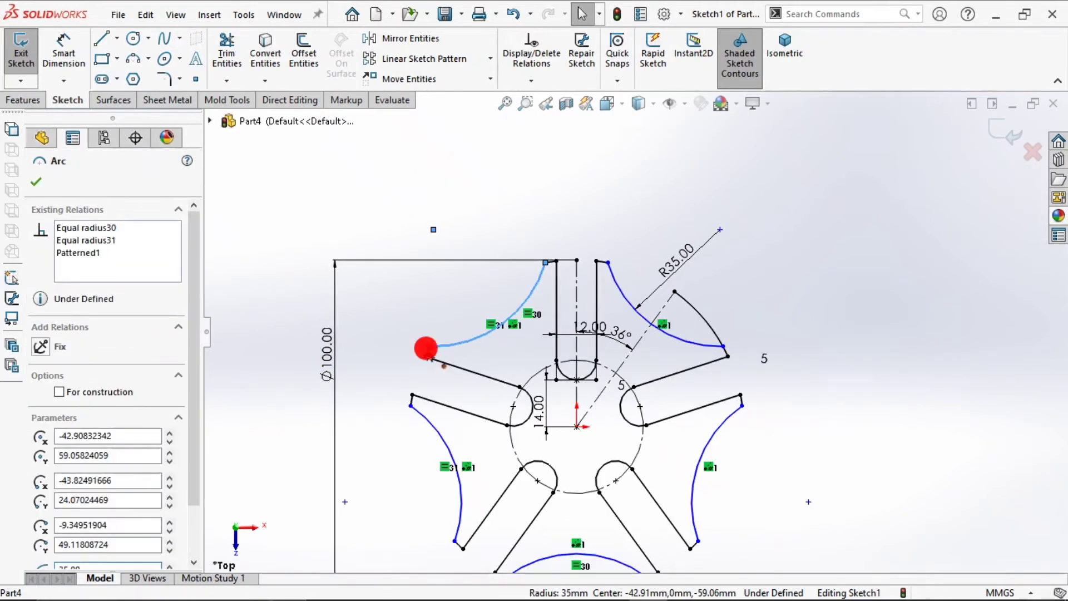
{"action": "mouse_move", "coordinate": [426, 347]}
{"action": "left_mouse_down"}
{"action": "mouse_move", "coordinate": [453, 332]}
{"action": "mouse_move", "coordinate": [444, 343]}
{"action": "left_mouse_up"}
Step: Dimension the horizontal distance between the endpoints of the short rim edge to the right of the top slot, accepting its current value
{"action": "left_click", "coordinate": [75, 45]}
{"action": "scroll", "coordinate": [609, 256], "scroll_direction": "down", "scroll_amount": 2}
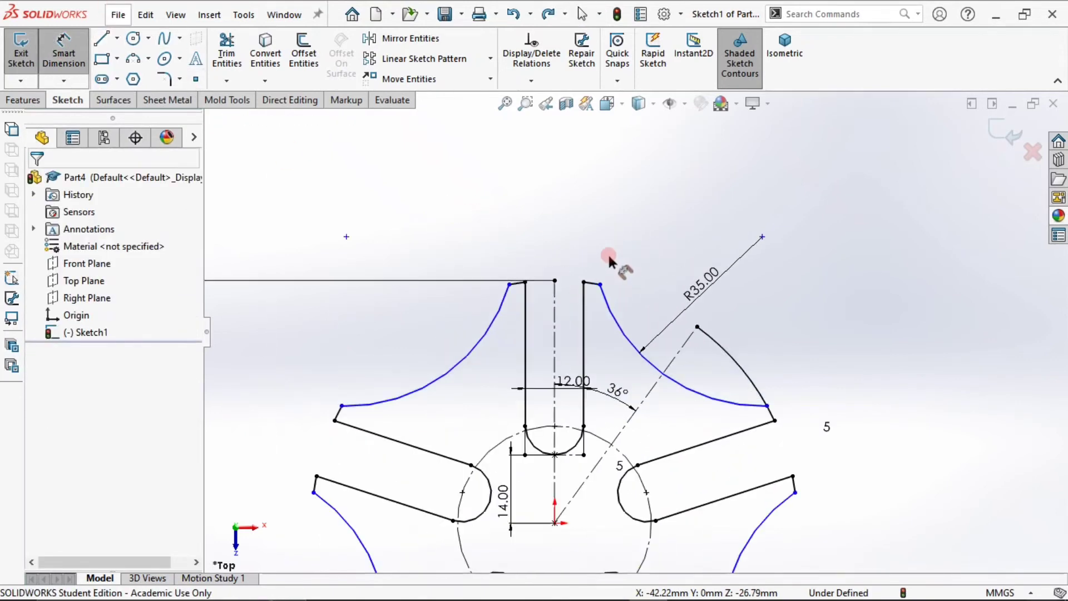
{"action": "scroll", "coordinate": [609, 260], "scroll_direction": "down", "scroll_amount": 3}
{"action": "left_click_drag", "start_coordinate": [544, 358], "coordinate": [555, 309]}
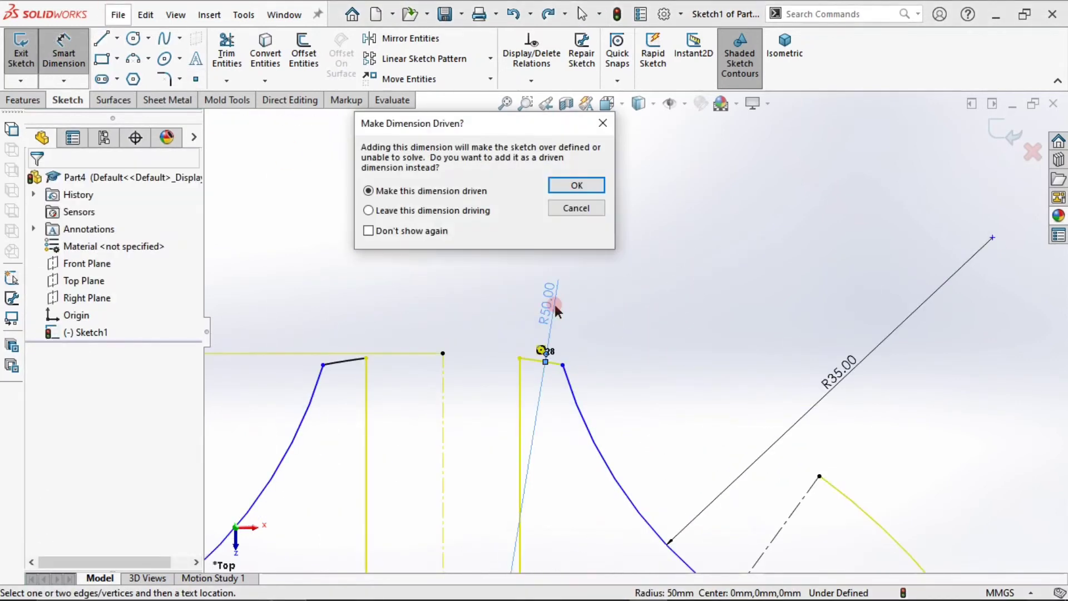
{"action": "left_click", "coordinate": [575, 208]}
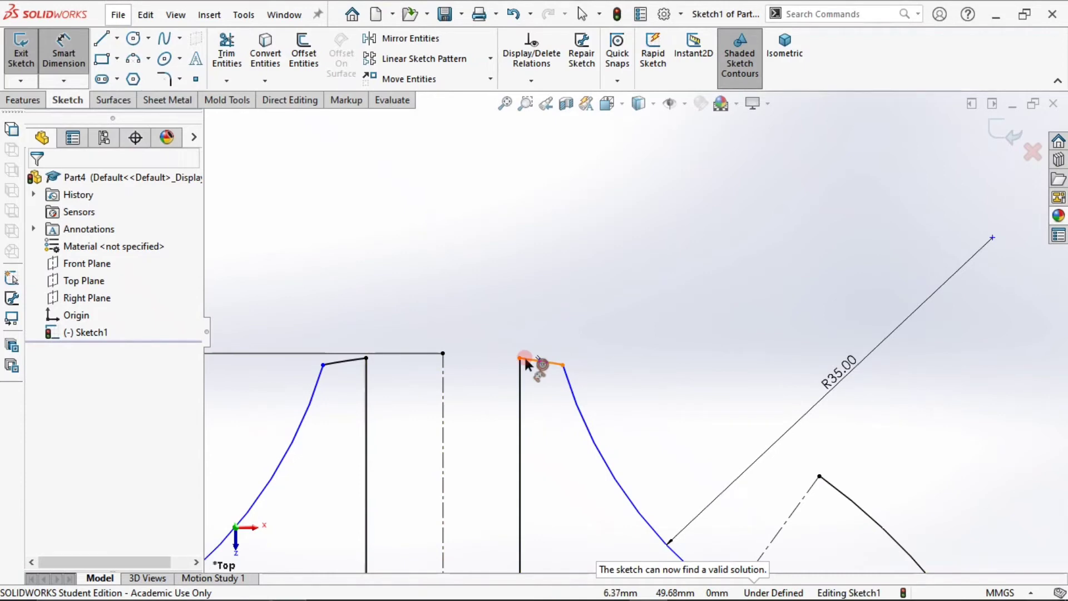
{"action": "left_click", "coordinate": [521, 358]}
{"action": "left_click", "coordinate": [563, 365]}
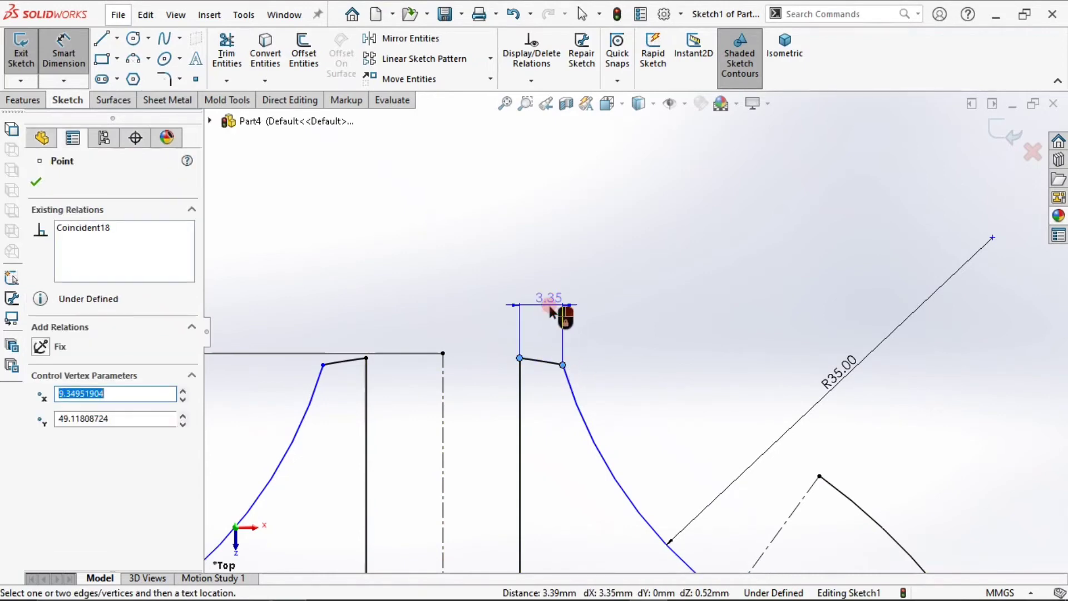
{"action": "left_click", "coordinate": [548, 301]}
{"action": "key", "text": "Return"}
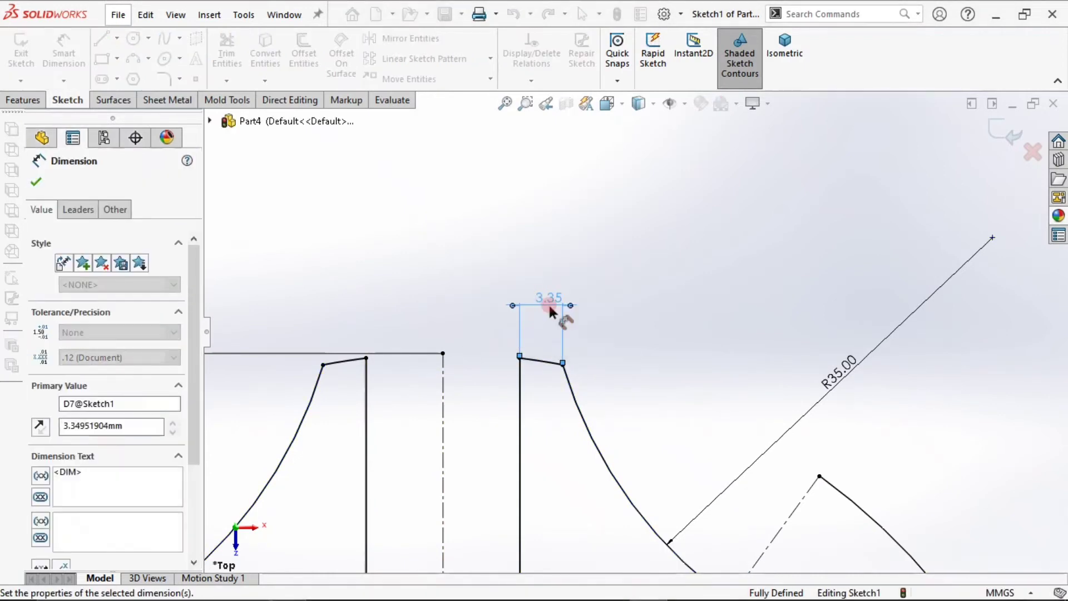
{"action": "key", "text": "Escape"}
{"action": "scroll", "coordinate": [717, 320], "scroll_direction": "up", "scroll_amount": 3}
{"action": "scroll", "coordinate": [718, 322], "scroll_direction": "up", "scroll_amount": 2}
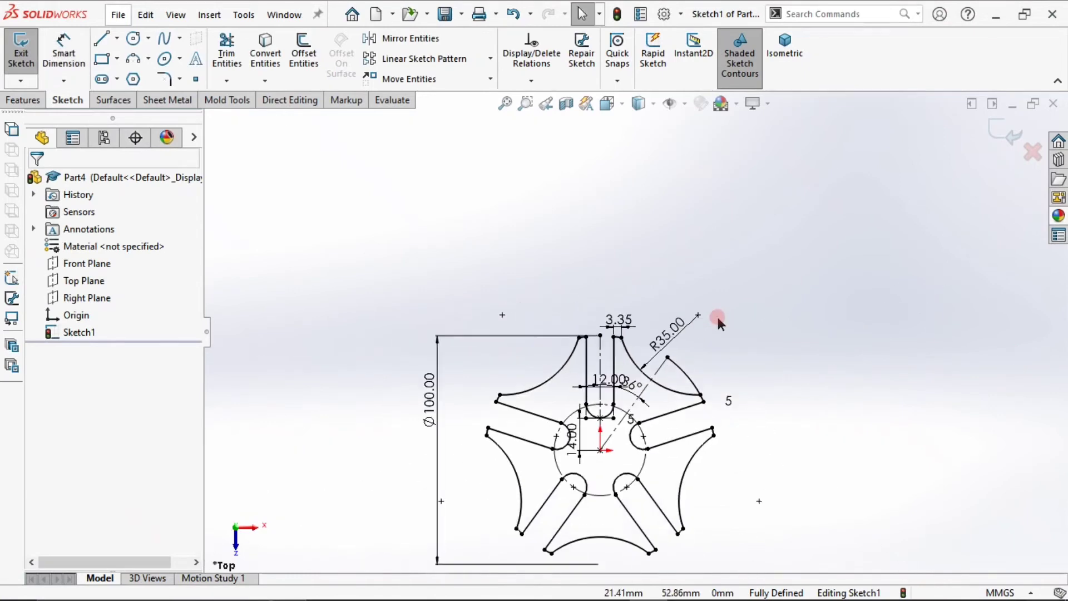
{"action": "scroll", "coordinate": [704, 391], "scroll_direction": "down", "scroll_amount": 1}
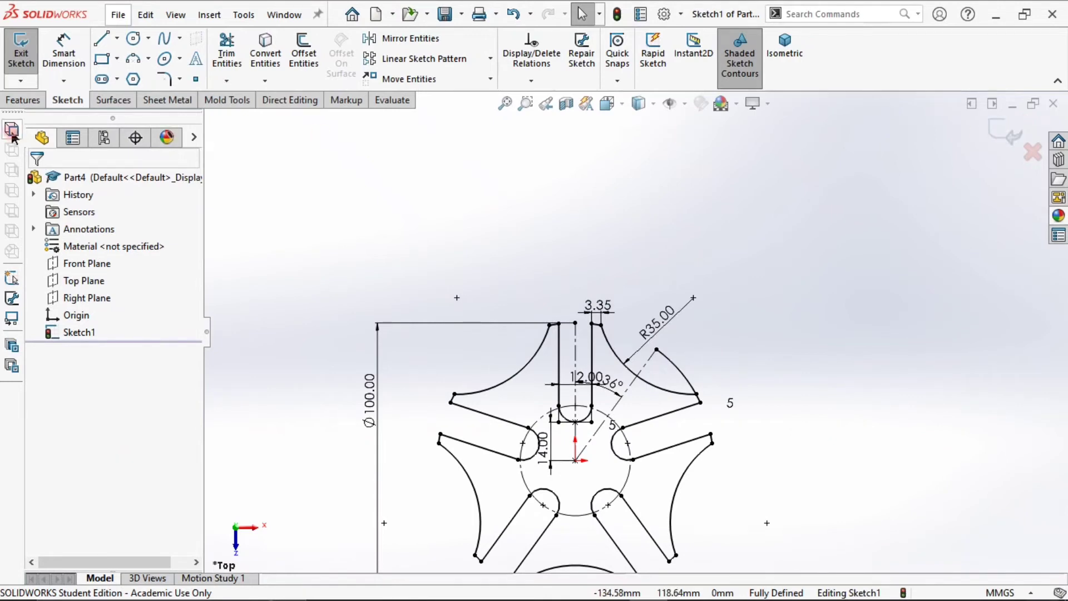
Step: Extrude the slotted star-shaped region of the sketch 5 mm as a blind boss
{"action": "left_click", "coordinate": [25, 100]}
{"action": "left_click", "coordinate": [27, 51]}
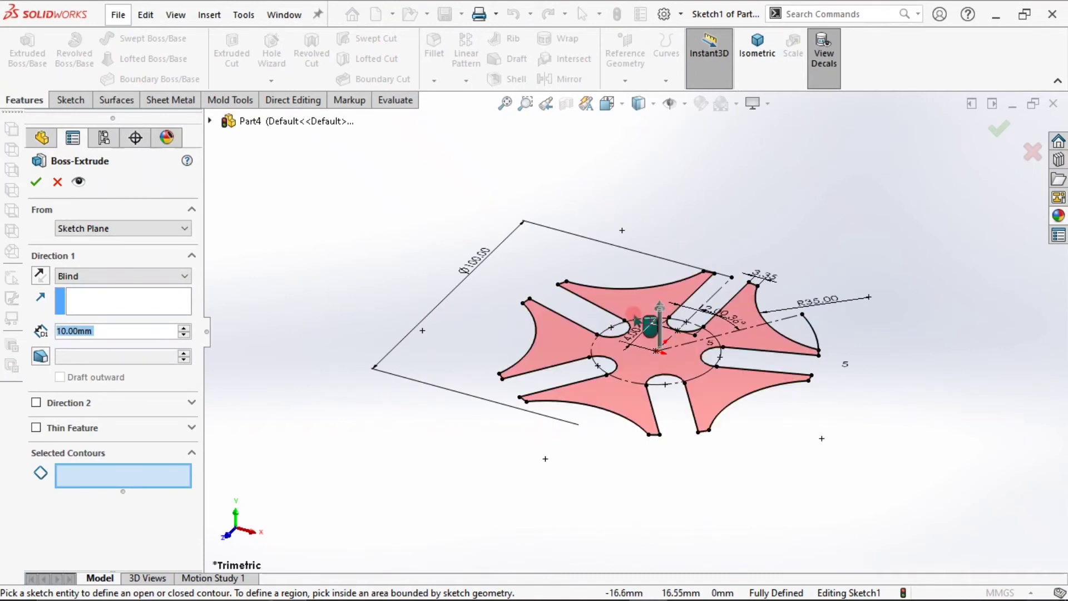
{"action": "left_click", "coordinate": [645, 323]}
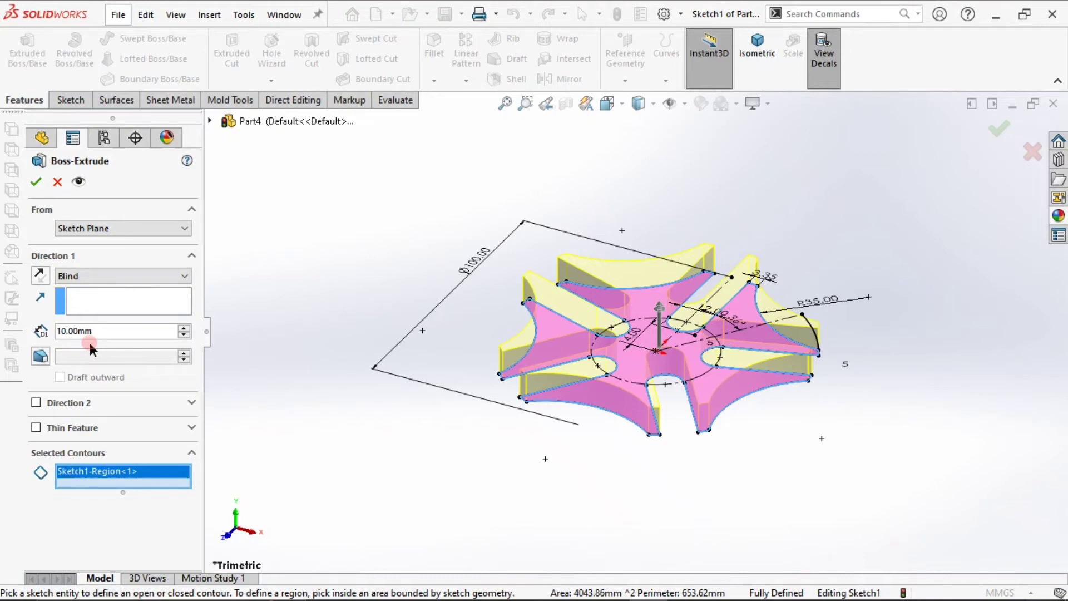
{"action": "double_click", "coordinate": [108, 331]}
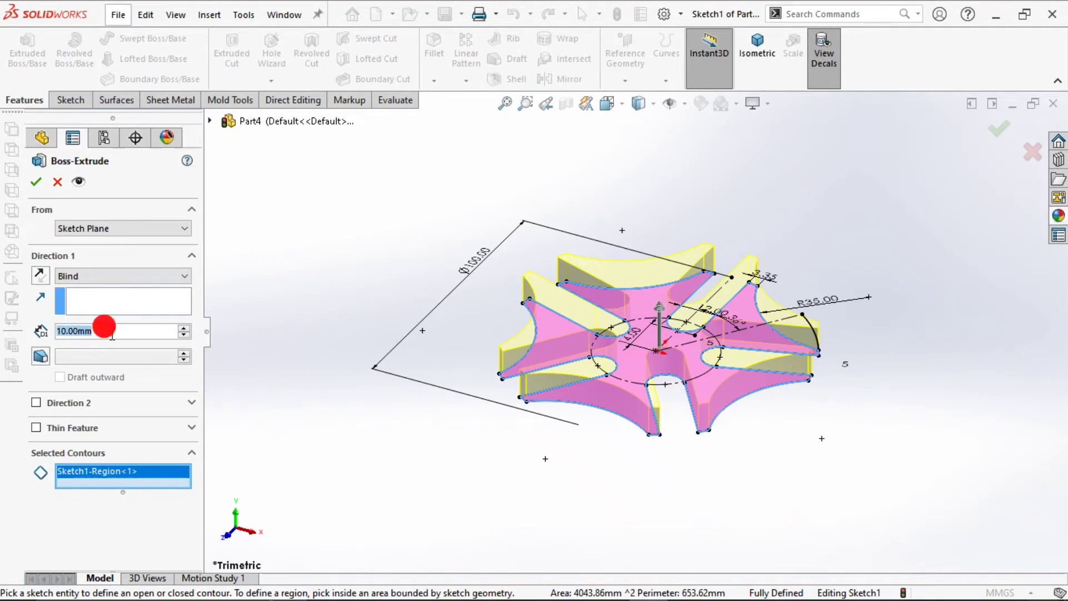
{"action": "type", "text": "5"}
{"action": "key", "text": "Return"}
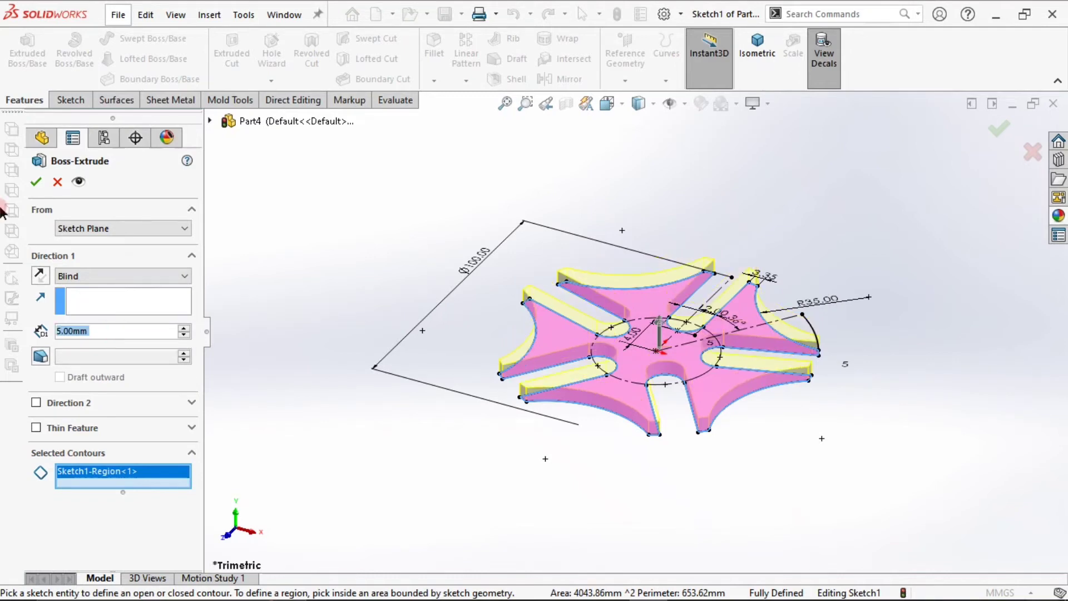
{"action": "left_click", "coordinate": [30, 184]}
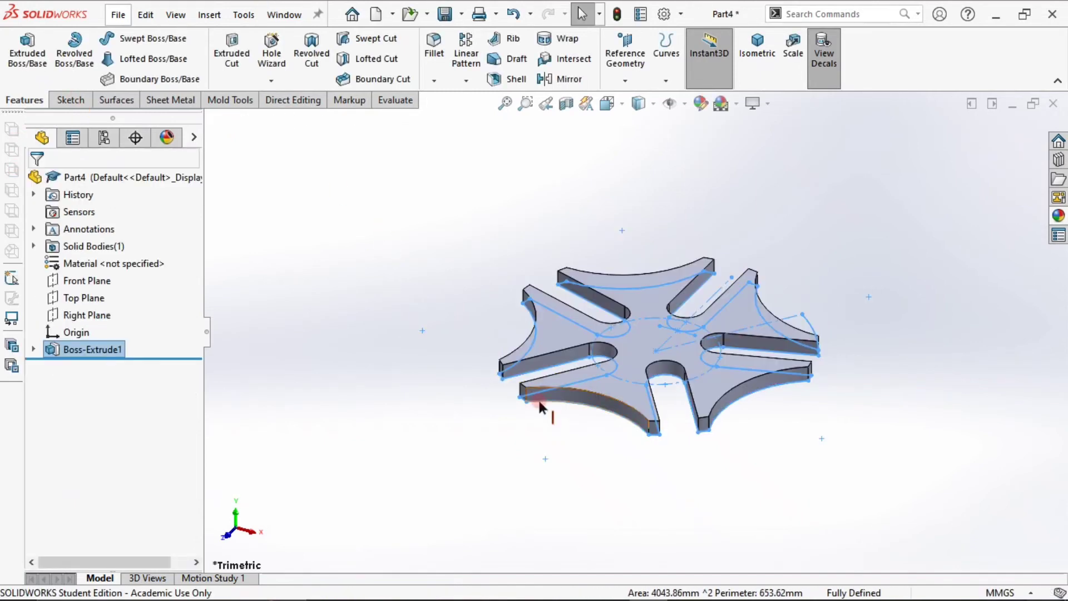
{"action": "left_click", "coordinate": [547, 526]}
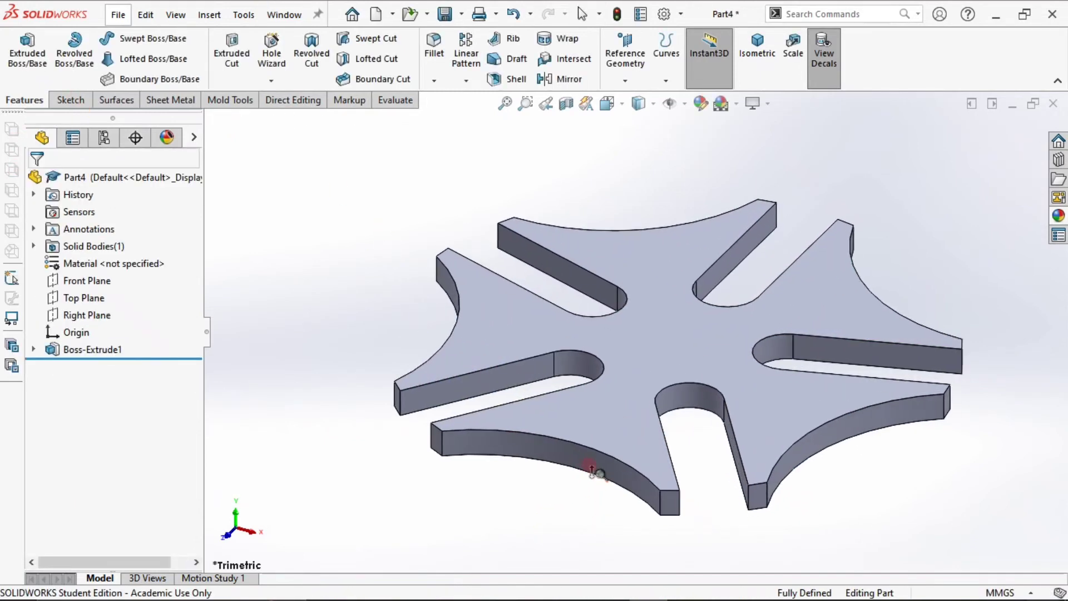
Step: Start a sketch on the plate's underside and draw two concentric circles at the origin, about 11.6 mm and 6.4 mm in radius
{"action": "key", "text": "f"}
{"action": "mouse_move", "coordinate": [622, 522]}
{"action": "middle_mouse_down"}
{"action": "mouse_move", "coordinate": [625, 353]}
{"action": "mouse_move", "coordinate": [668, 346]}
{"action": "middle_mouse_up"}
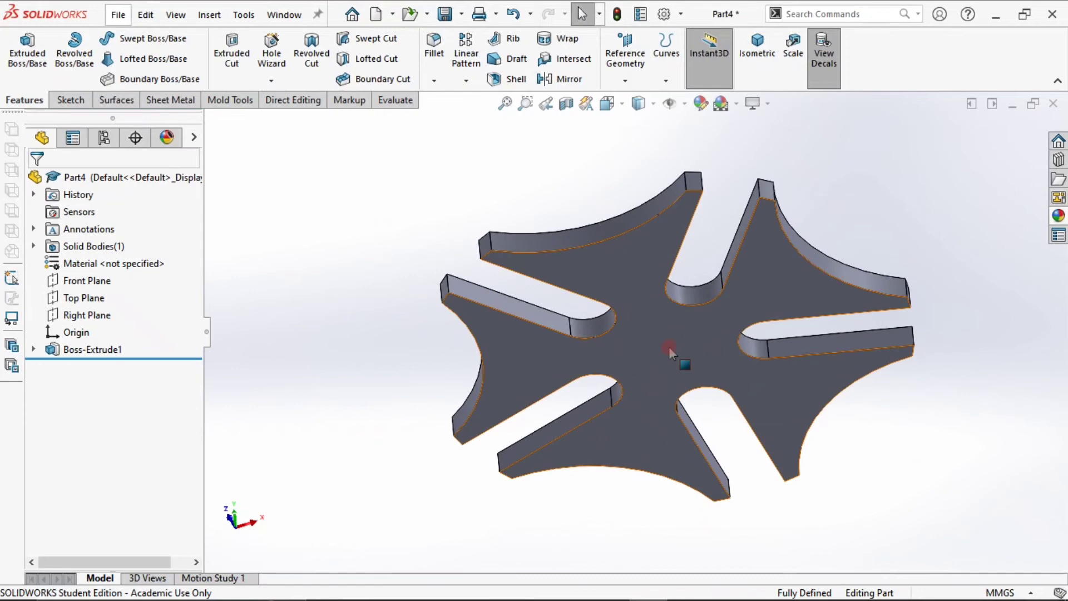
{"action": "left_click", "coordinate": [695, 294]}
{"action": "left_click", "coordinate": [737, 277]}
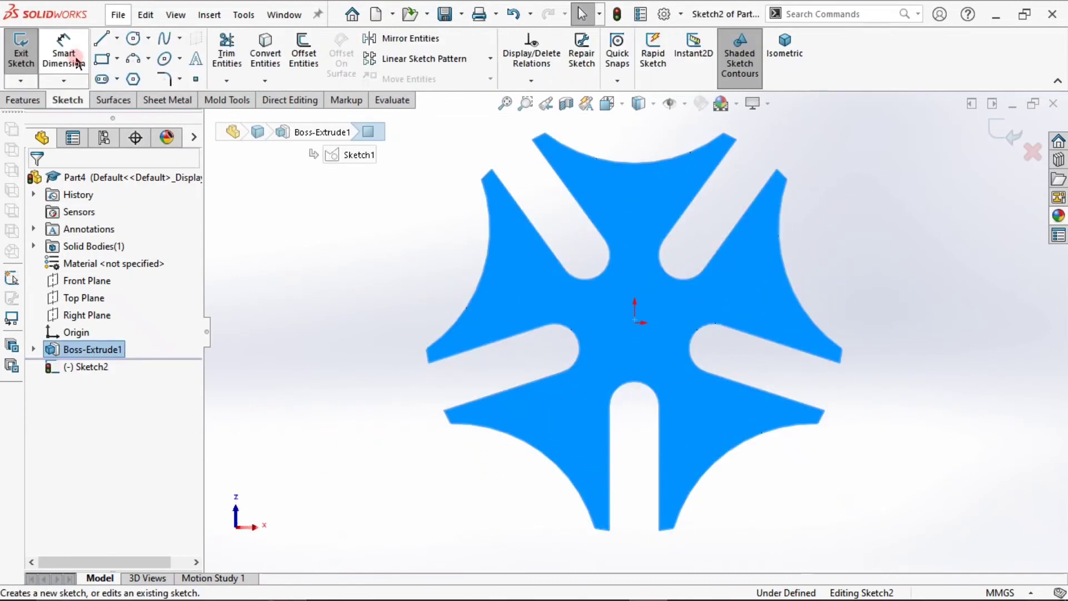
{"action": "left_click", "coordinate": [134, 38]}
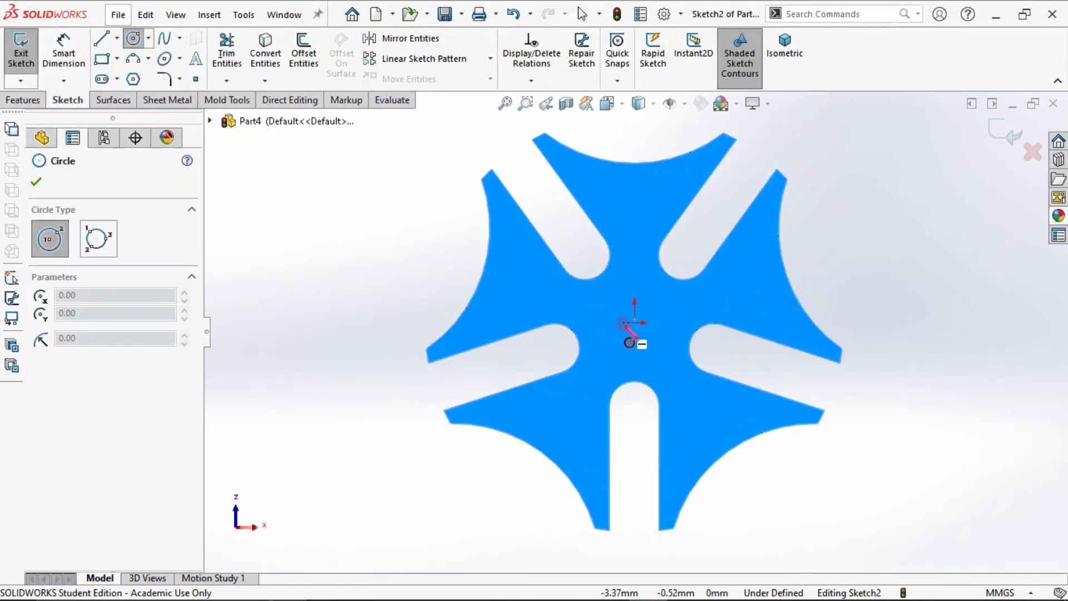
{"action": "left_click", "coordinate": [634, 322]}
{"action": "left_click", "coordinate": [651, 277]}
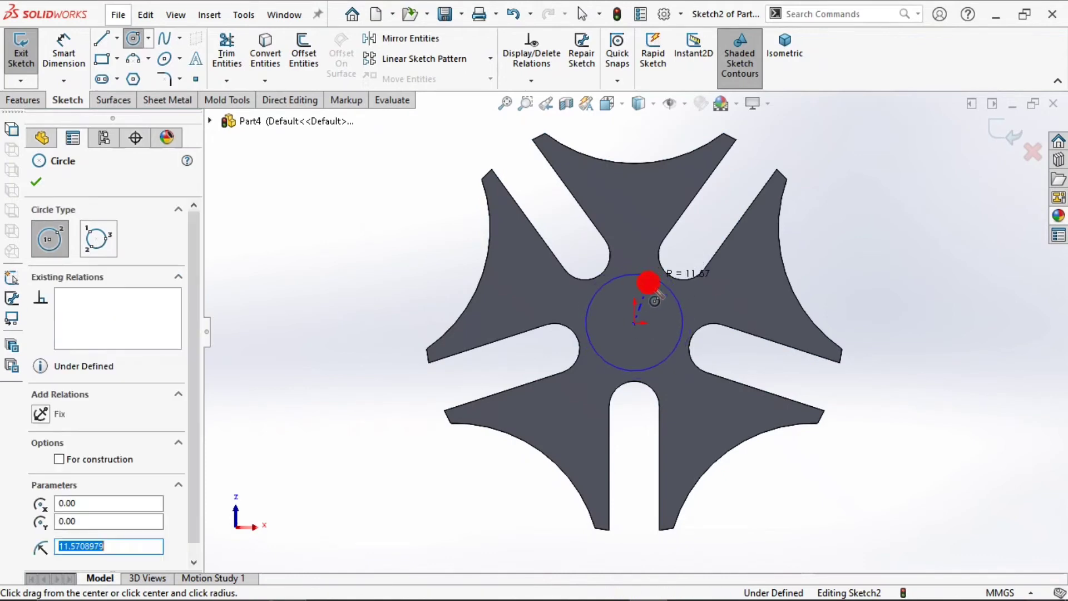
{"action": "left_click", "coordinate": [634, 323]}
{"action": "left_click", "coordinate": [647, 299]}
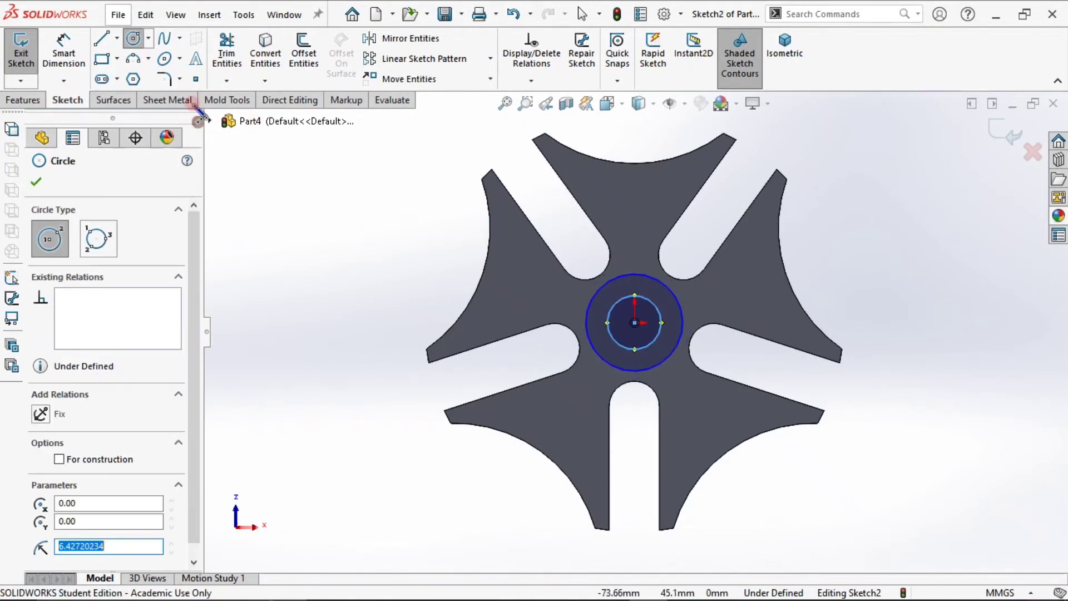
Step: Dimension the outer circle's diameter as 25 mm
{"action": "left_click", "coordinate": [62, 60]}
{"action": "left_click", "coordinate": [680, 305]}
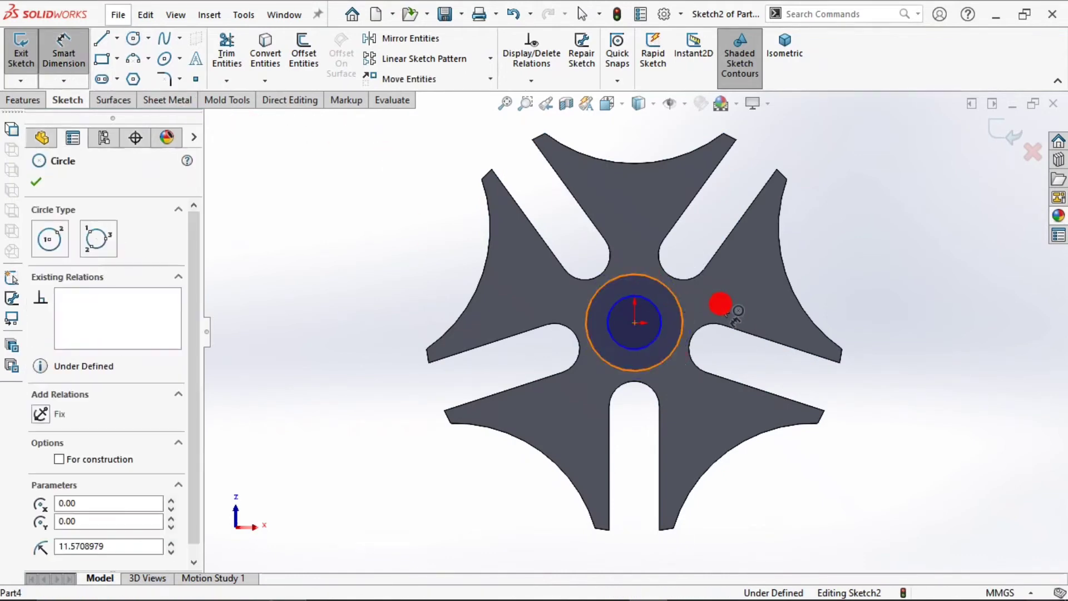
{"action": "left_click", "coordinate": [723, 305]}
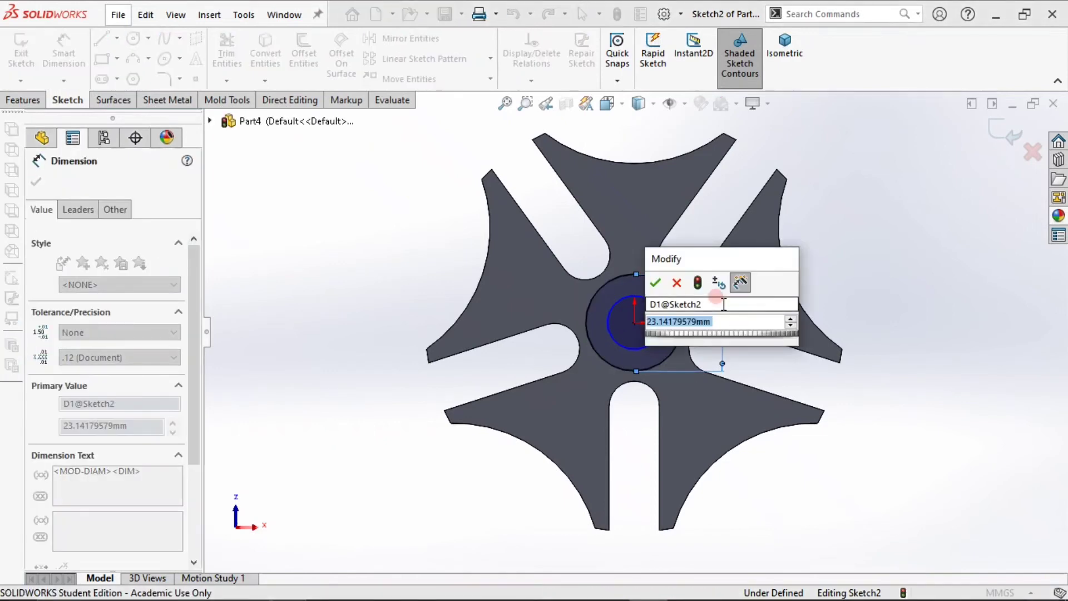
{"action": "type", "text": "25"}
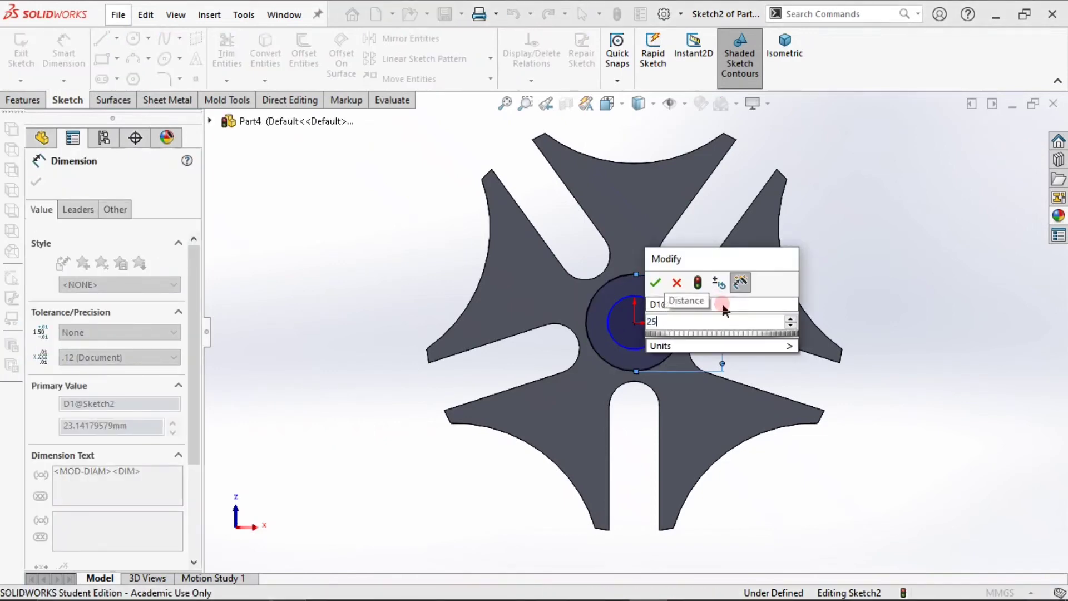
{"action": "key", "text": "Return"}
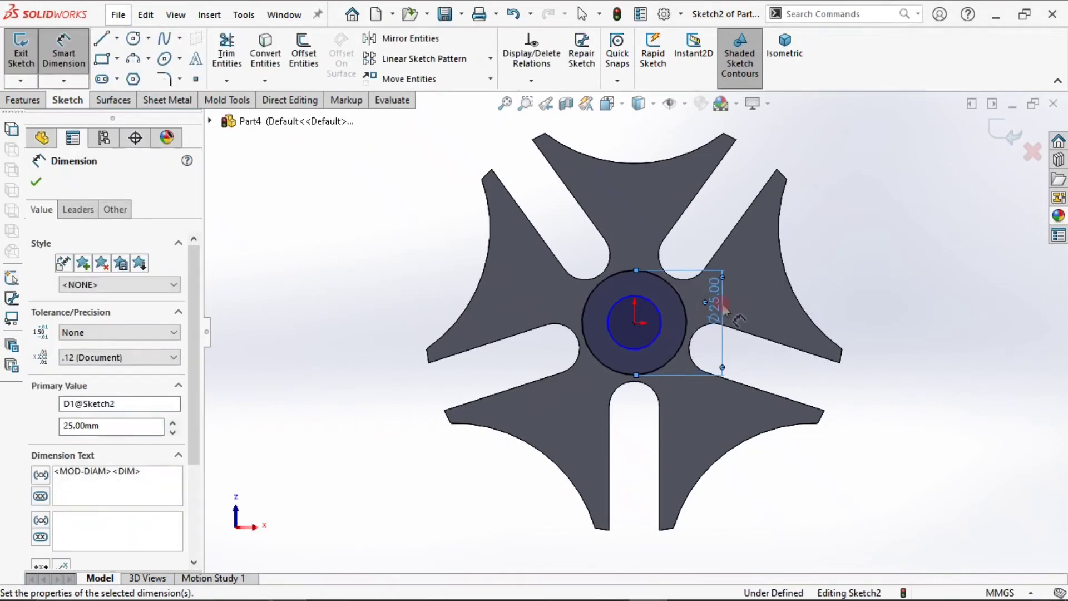
Step: Dimension the inner circle's diameter as 15 mm
{"action": "left_click", "coordinate": [662, 320]}
{"action": "left_click", "coordinate": [399, 317]}
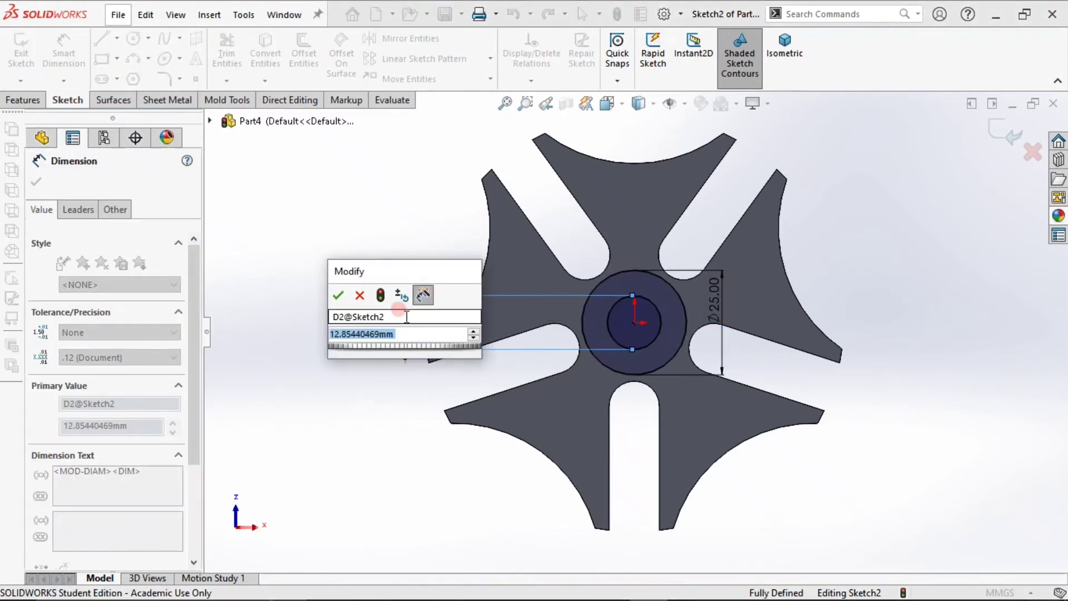
{"action": "type", "text": "15"}
{"action": "key", "text": "Return"}
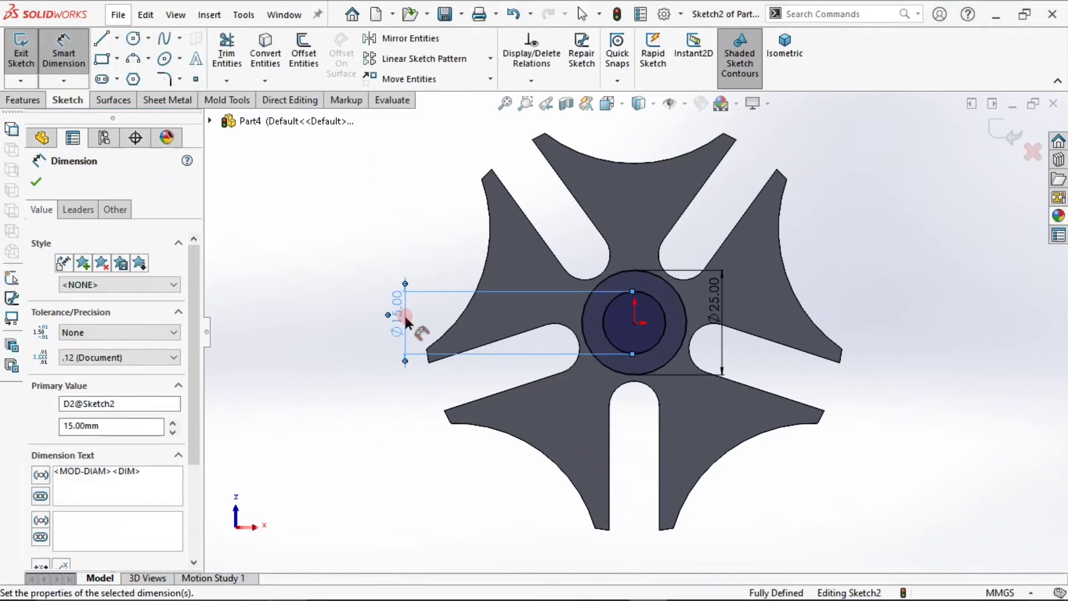
{"action": "left_click", "coordinate": [381, 245]}
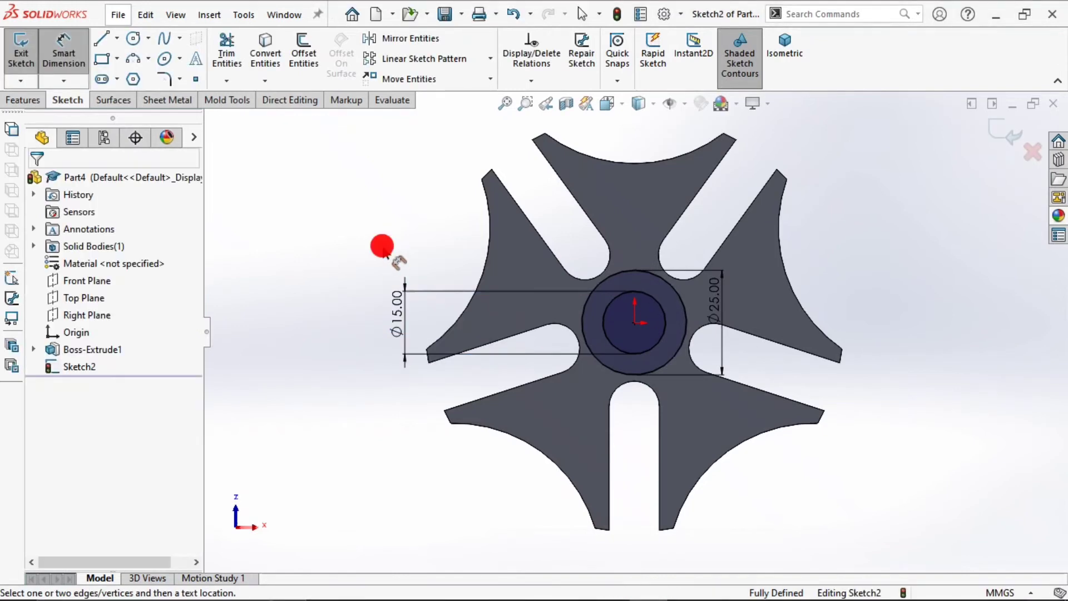
Step: Extrude both the ring and the inner circle regions 10 mm from the plate's underside as a merged solid hub
{"action": "left_click", "coordinate": [41, 101]}
{"action": "left_click", "coordinate": [27, 56]}
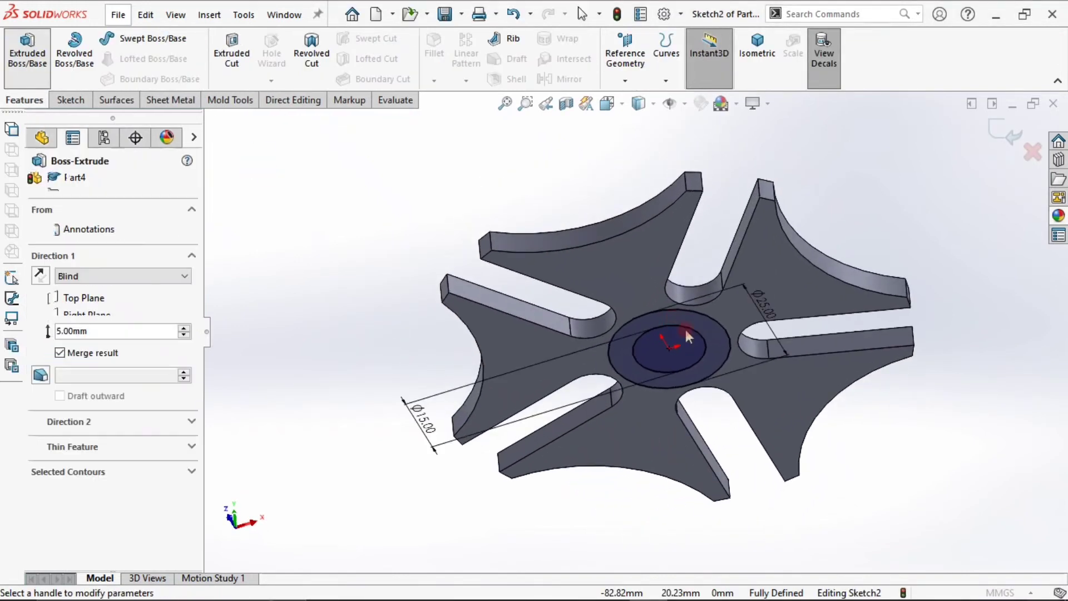
{"action": "left_click", "coordinate": [685, 359]}
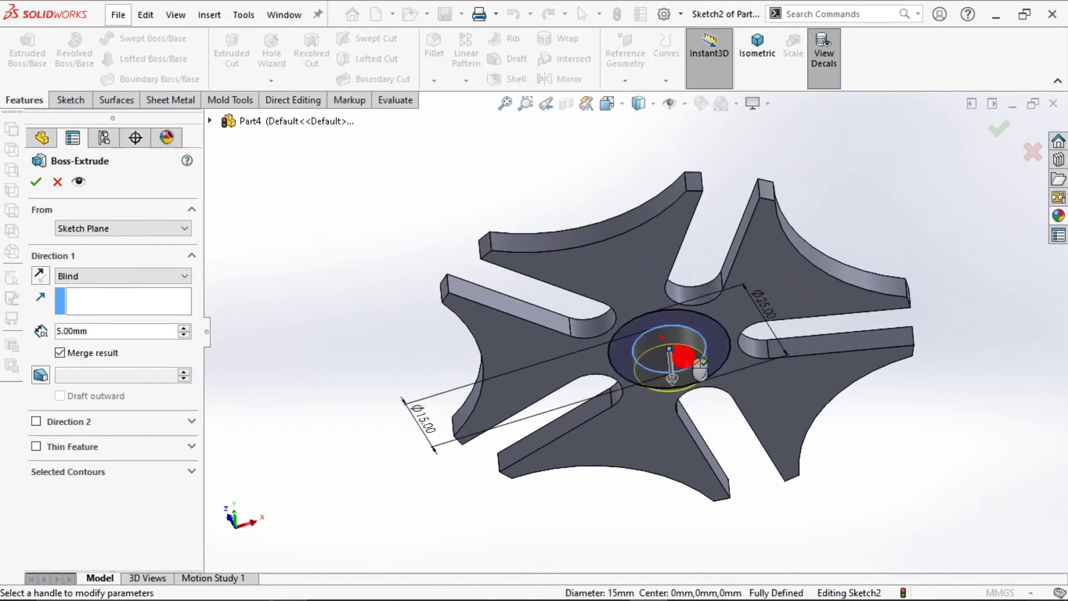
{"action": "left_click", "coordinate": [718, 335]}
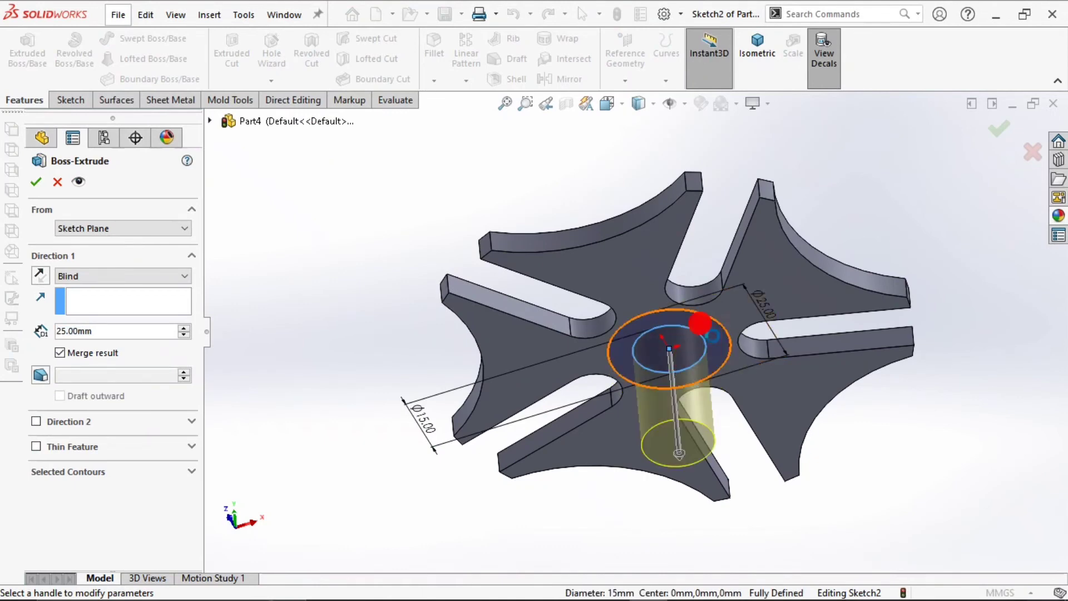
{"action": "left_click", "coordinate": [702, 323]}
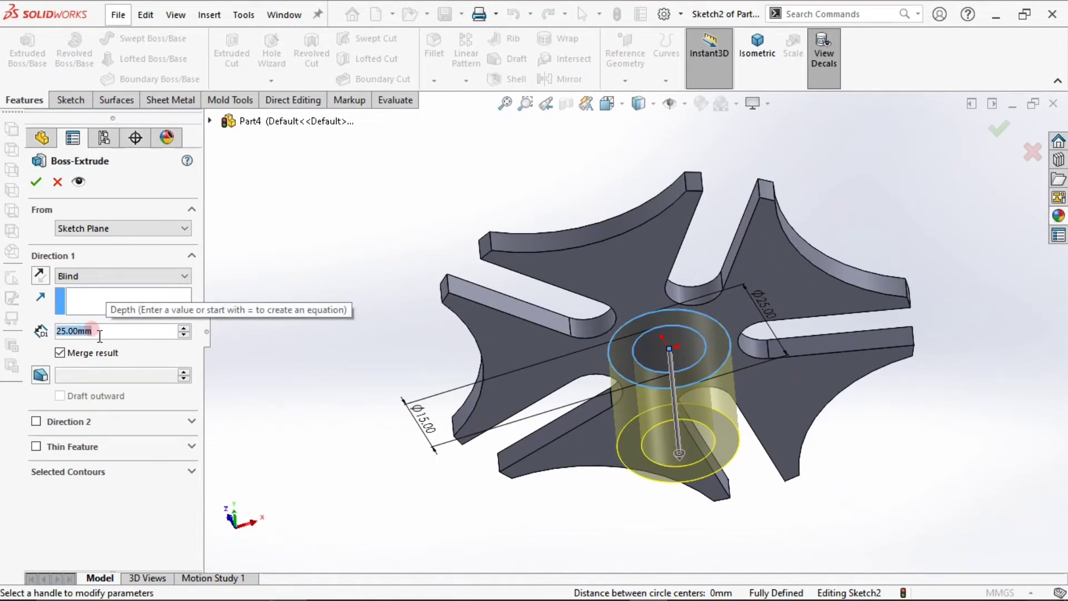
{"action": "type", "text": "10"}
{"action": "key", "text": "Return"}
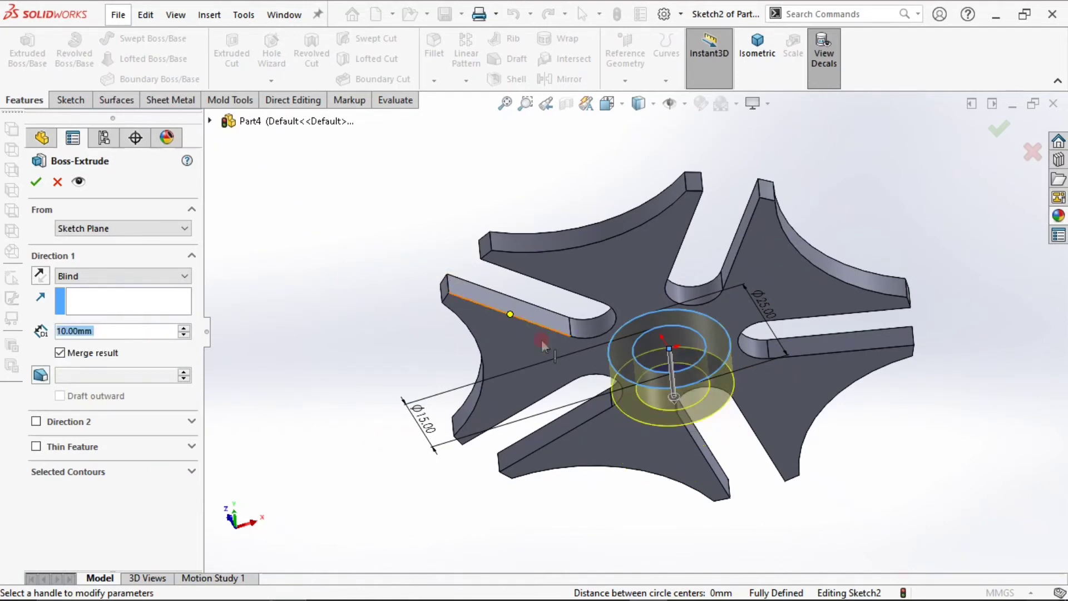
{"action": "left_click", "coordinate": [113, 472]}
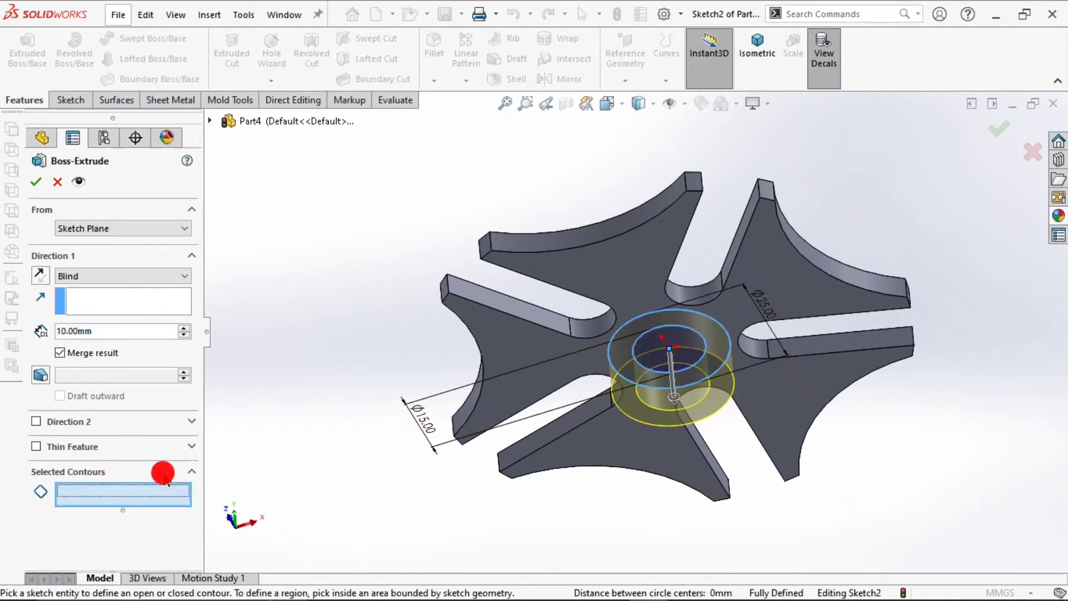
{"action": "left_click", "coordinate": [701, 330]}
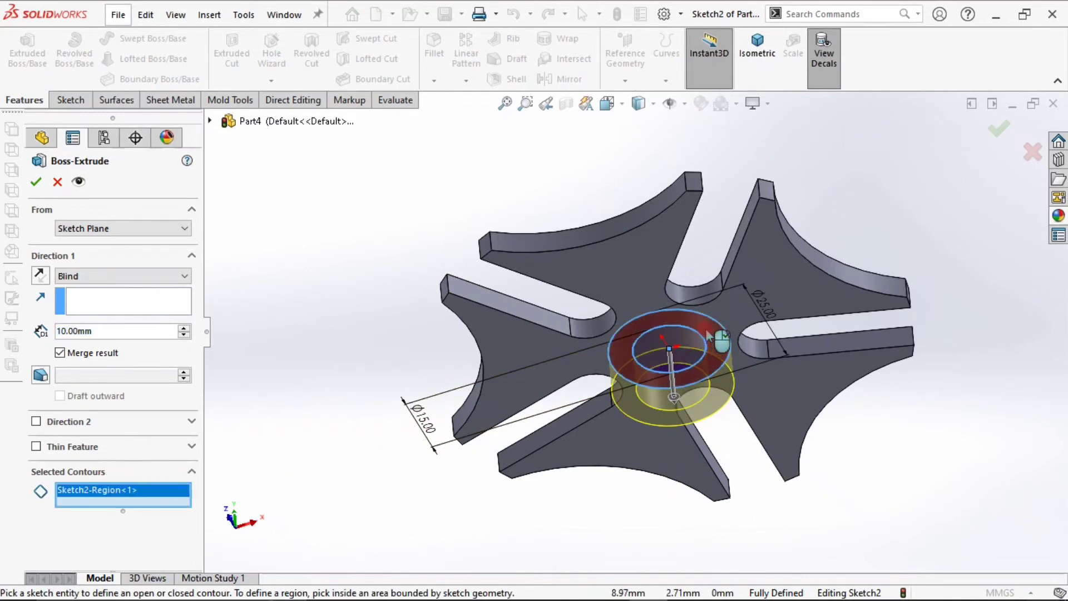
{"action": "left_click", "coordinate": [691, 344]}
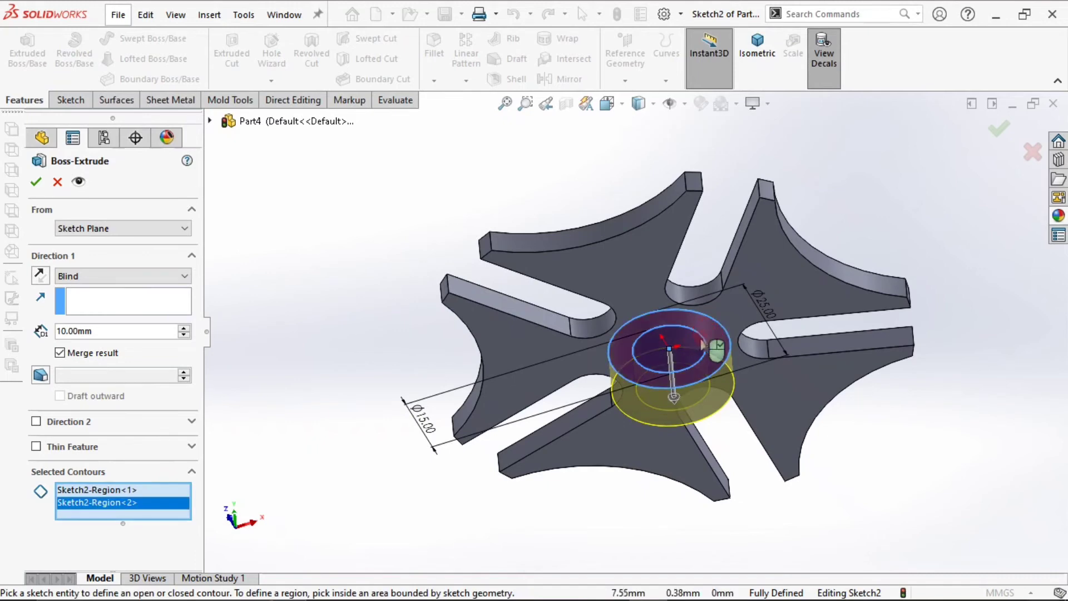
{"action": "left_click", "coordinate": [36, 184]}
{"action": "left_click", "coordinate": [436, 322]}
{"action": "left_click", "coordinate": [158, 316]}
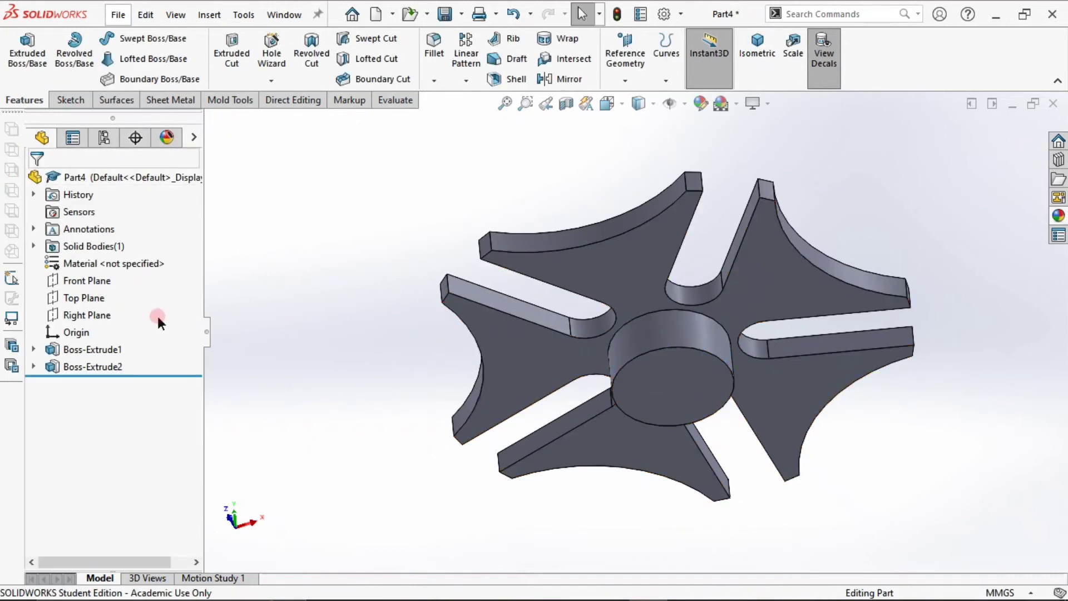
Step: Reuse the hub's sketch to extrude only the inner 15 mm circle region 20 mm, and show the part in isometric view
{"action": "left_click", "coordinate": [33, 366]}
{"action": "left_click", "coordinate": [86, 384]}
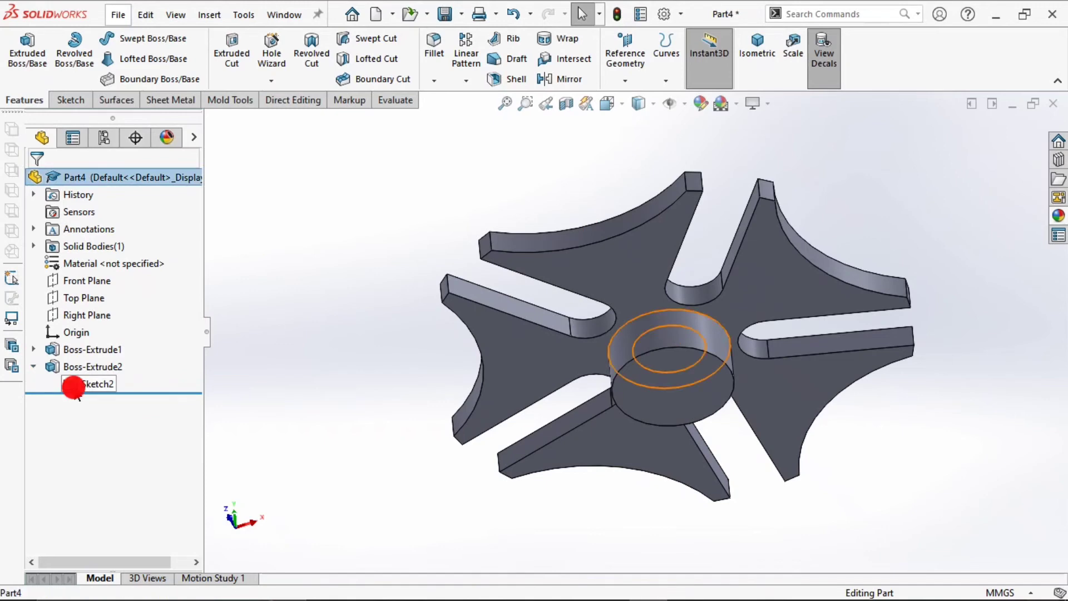
{"action": "left_click", "coordinate": [22, 52]}
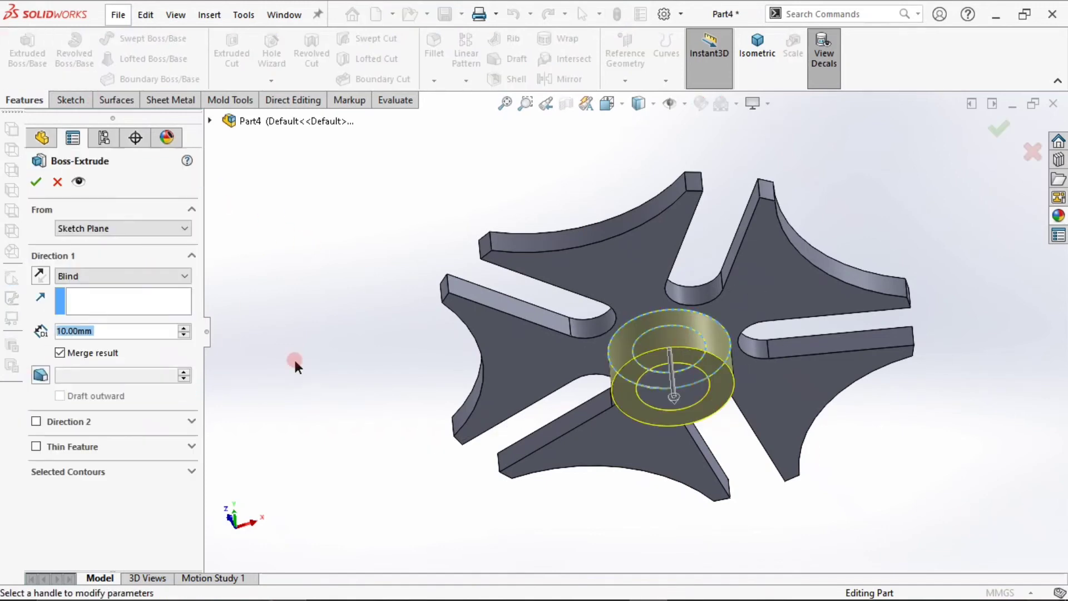
{"action": "left_click", "coordinate": [129, 471]}
{"action": "right_click", "coordinate": [114, 489]}
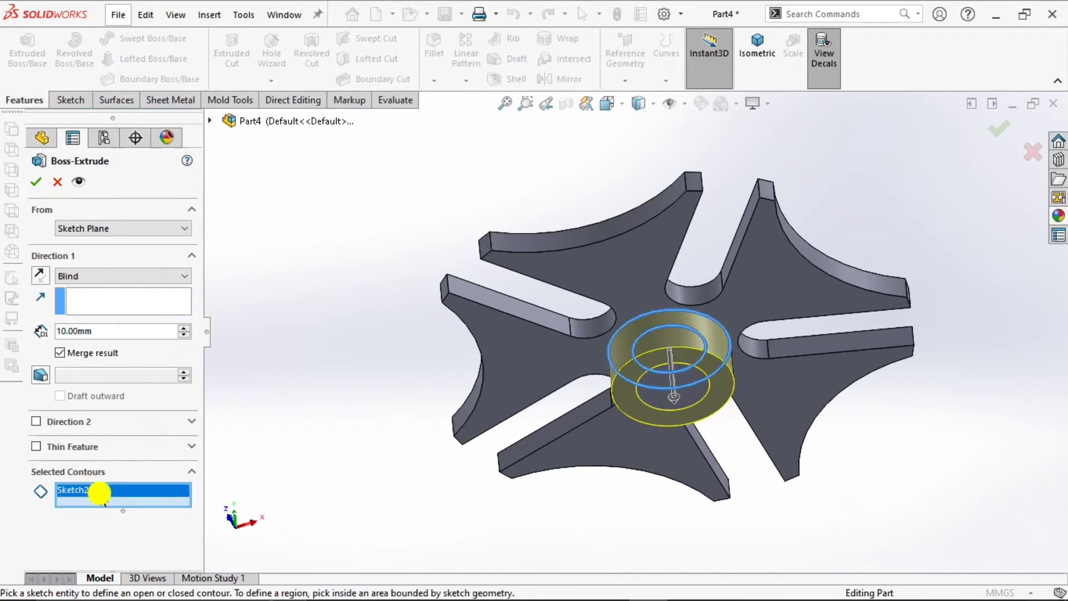
{"action": "left_click", "coordinate": [138, 504]}
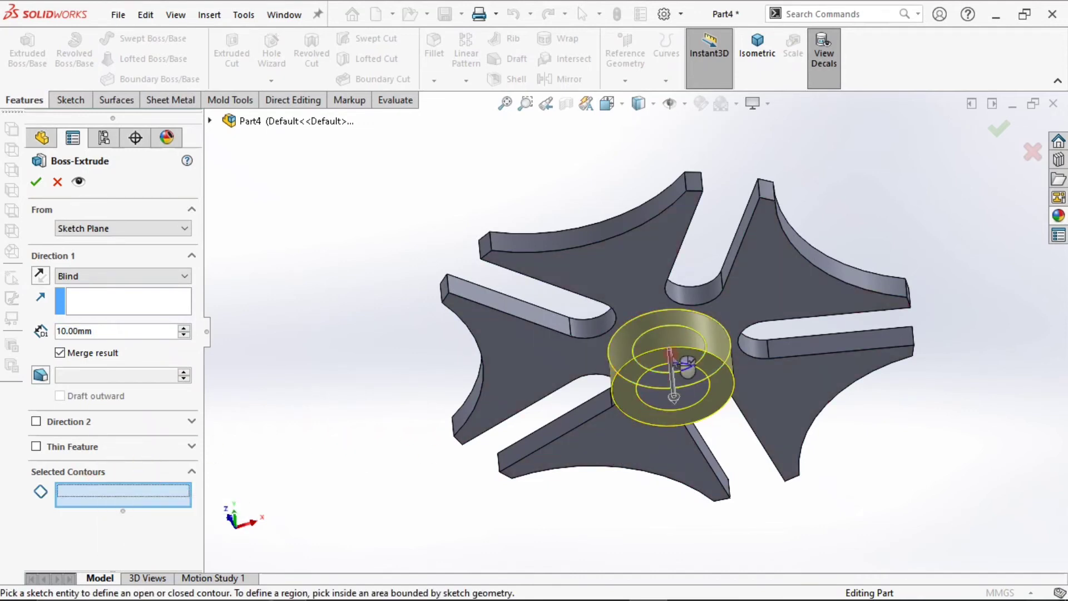
{"action": "mouse_move", "coordinate": [686, 339]}
{"action": "middle_mouse_down"}
{"action": "mouse_move", "coordinate": [683, 404]}
{"action": "mouse_move", "coordinate": [678, 352]}
{"action": "middle_mouse_up"}
{"action": "left_click", "coordinate": [678, 355]}
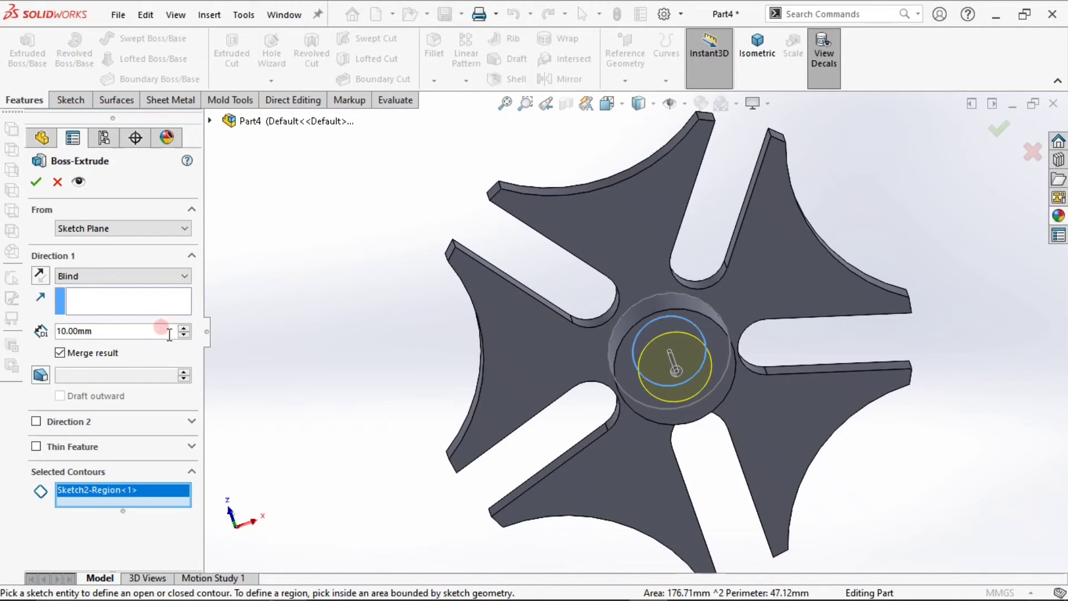
{"action": "type", "text": "20"}
{"action": "key", "text": "Return"}
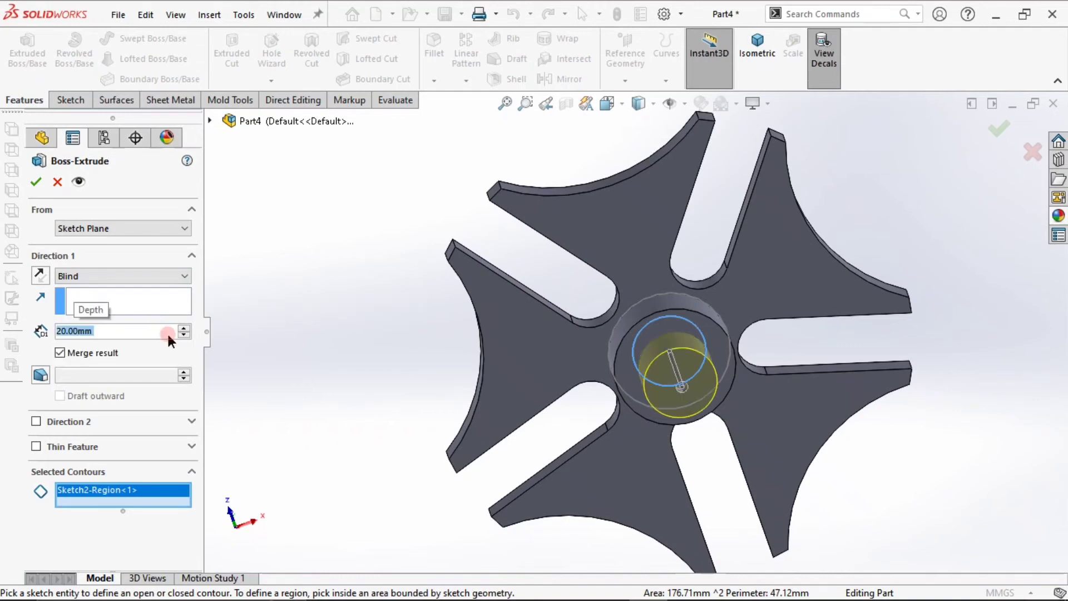
{"action": "left_click", "coordinate": [34, 182]}
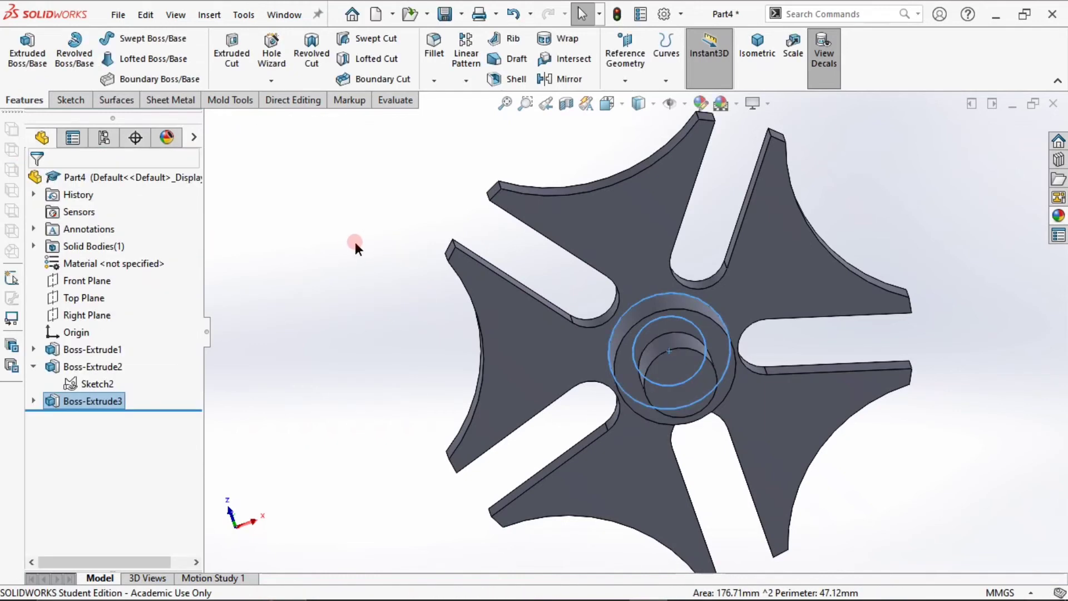
{"action": "middle_click_drag", "start_coordinate": [547, 260], "coordinate": [535, 535]}
{"action": "left_click", "coordinate": [754, 78]}
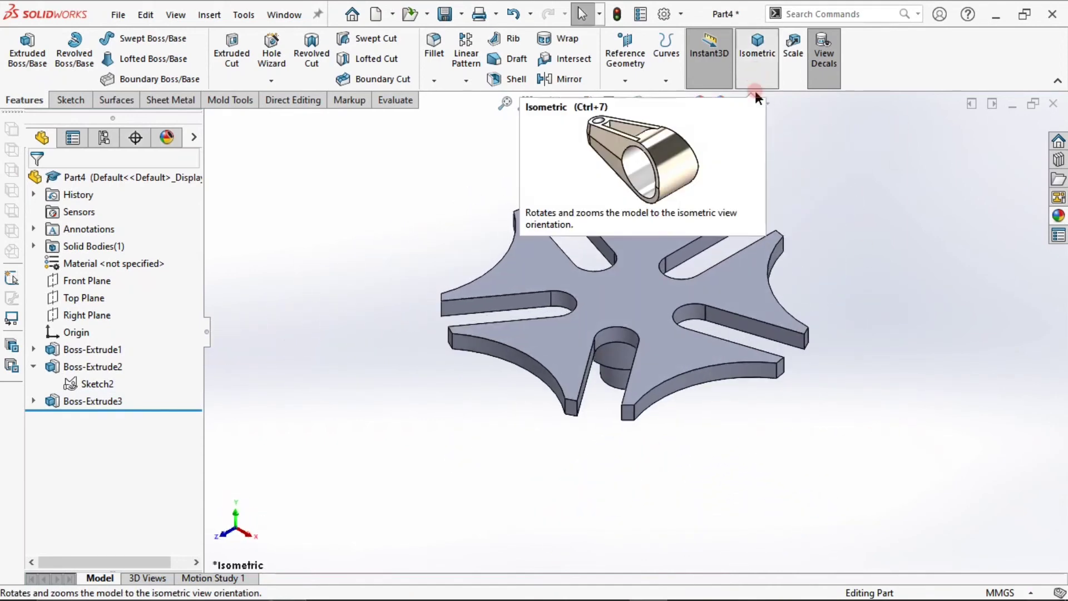
Step: Apply a very dark, nearly black appearance to the whole part
{"action": "left_click", "coordinate": [1059, 217]}
{"action": "left_click_drag", "start_coordinate": [992, 351], "coordinate": [610, 286]}
{"action": "left_click", "coordinate": [610, 287]}
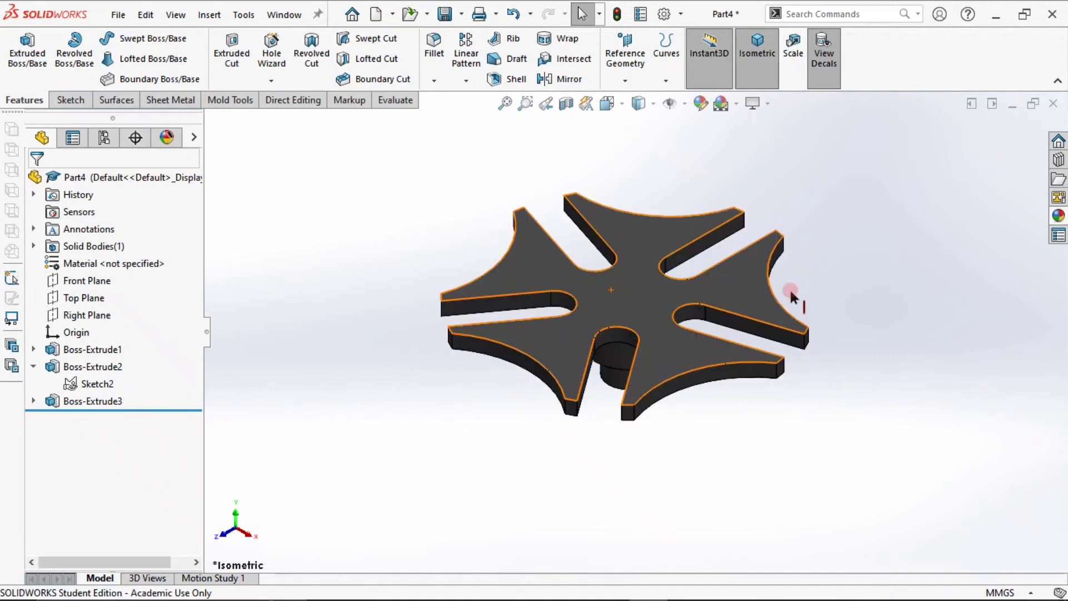
{"action": "left_click", "coordinate": [858, 294]}
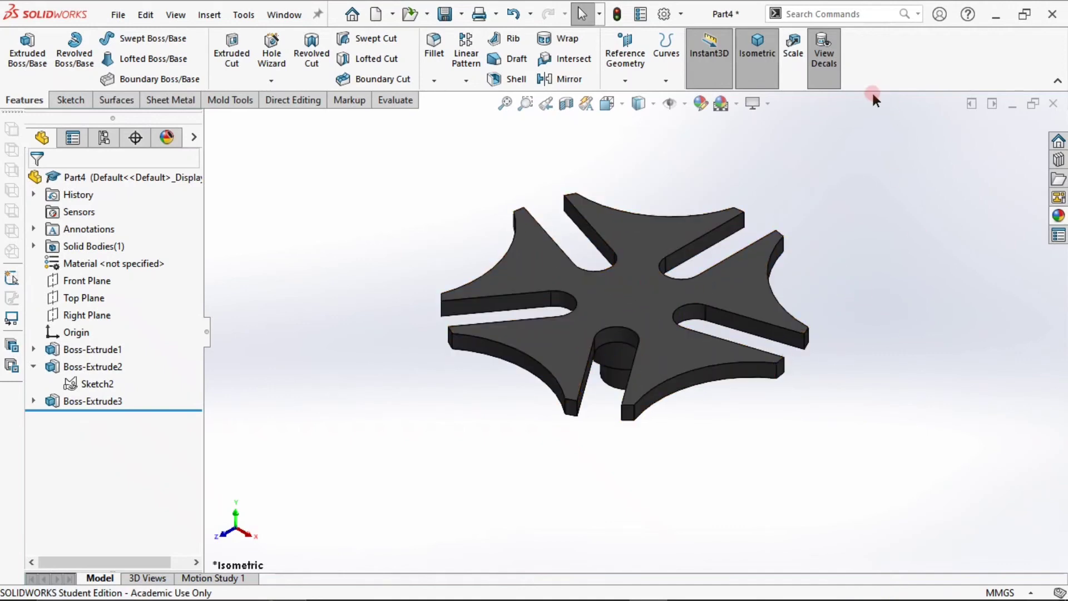
Step: Try to apply another appearance to the curved outer side face at the plate's front, and undo it
{"action": "left_click", "coordinate": [1059, 215]}
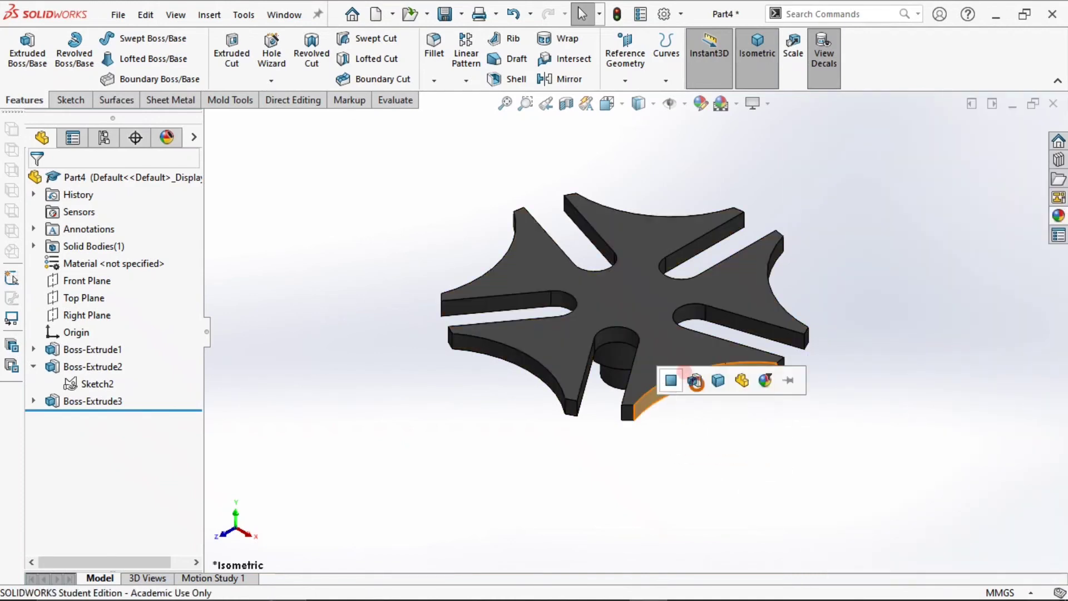
{"action": "left_click", "coordinate": [694, 382]}
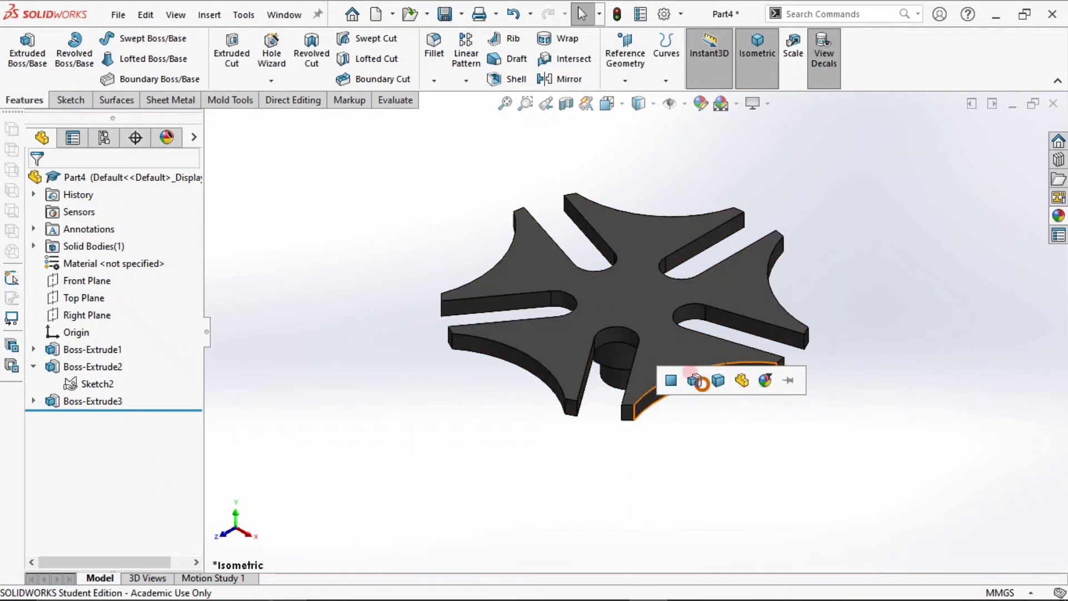
{"action": "left_click", "coordinate": [1057, 215]}
{"action": "mouse_move", "coordinate": [993, 384]}
{"action": "left_mouse_down"}
{"action": "mouse_move", "coordinate": [849, 405]}
{"action": "mouse_move", "coordinate": [701, 389]}
{"action": "mouse_move", "coordinate": [761, 376]}
{"action": "left_mouse_up"}
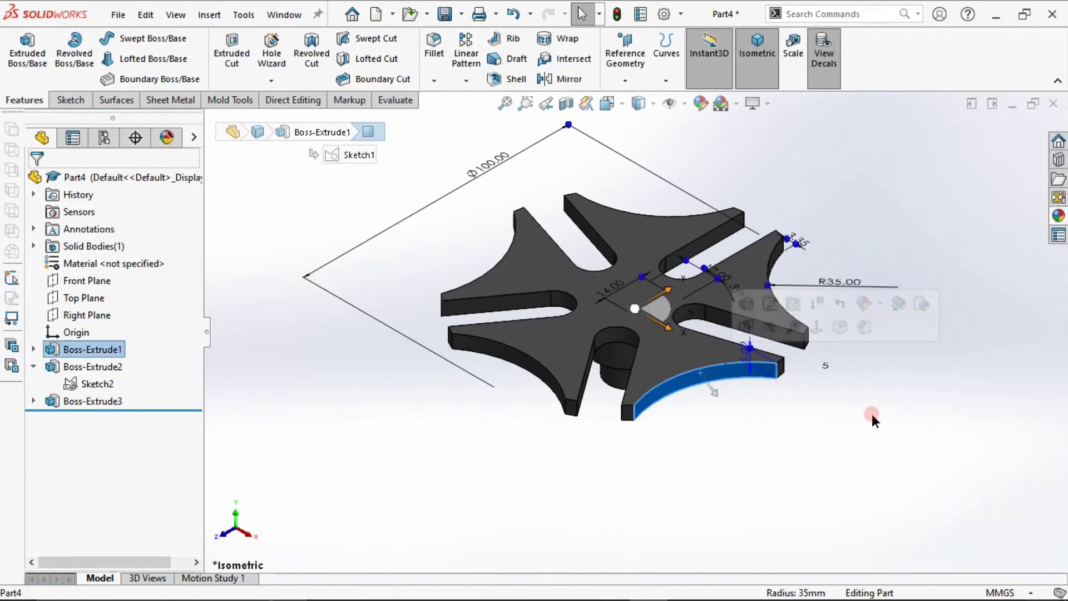
{"action": "key", "text": "ctrl+z"}
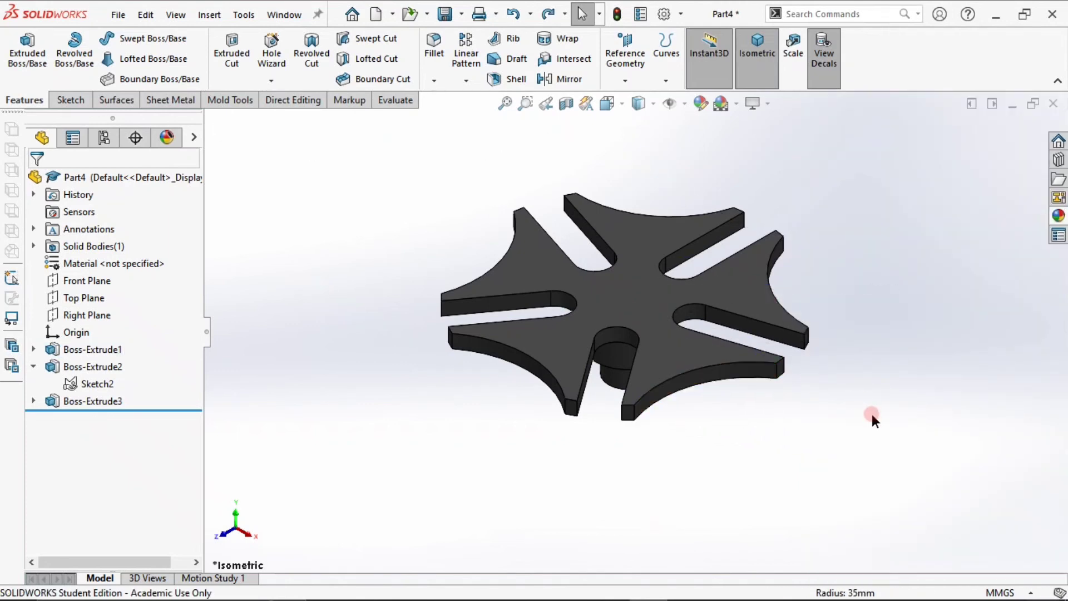
Step: Apply a light tan appearance to the plate's flat top face only, leaving the side faces dark
{"action": "left_click", "coordinate": [1059, 215]}
{"action": "left_click_drag", "start_coordinate": [979, 479], "coordinate": [659, 290]}
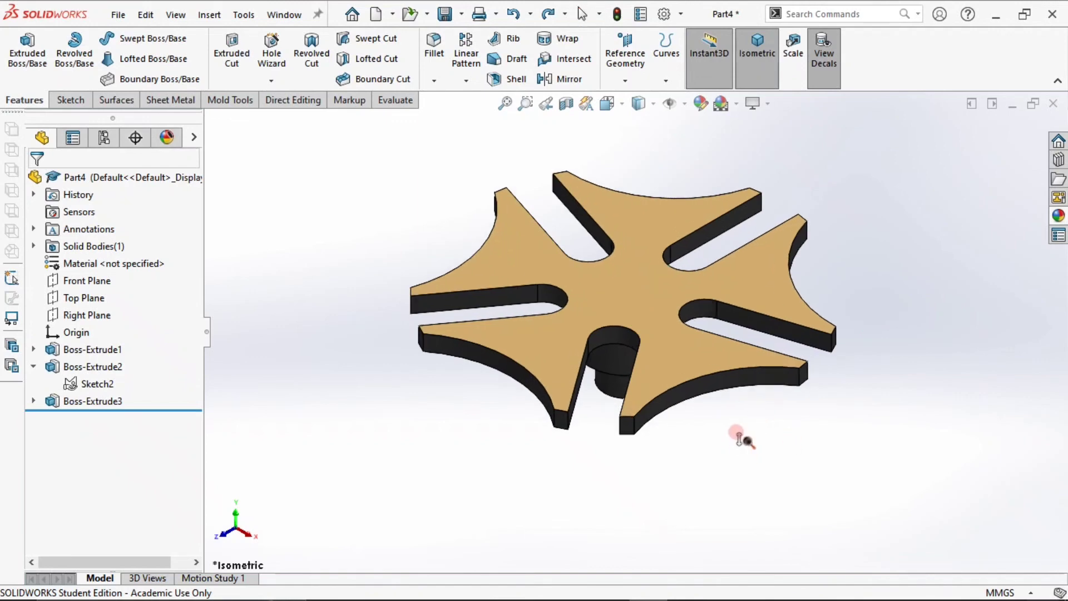
Step: Inspect the two-tone wheel and its stepped hub from several angles
{"action": "middle_click_drag", "start_coordinate": [749, 441], "coordinate": [678, 484]}
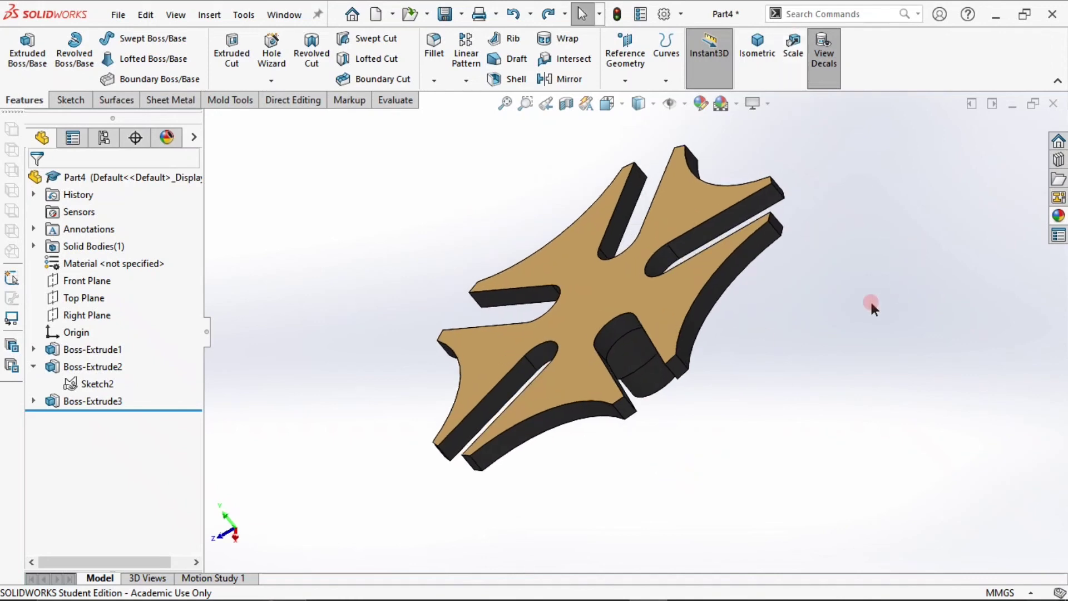
{"action": "scroll", "coordinate": [865, 318], "scroll_direction": "up", "scroll_amount": 5}
{"action": "scroll", "coordinate": [725, 295], "scroll_direction": "down", "scroll_amount": 5}
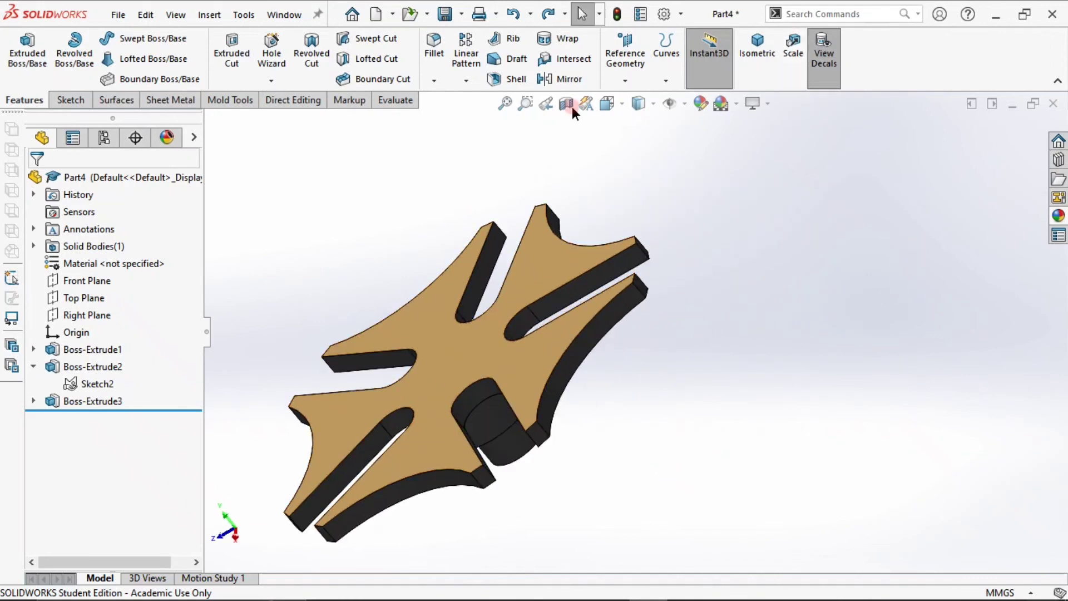
{"action": "left_click", "coordinate": [505, 105]}
{"action": "left_click", "coordinate": [729, 359]}
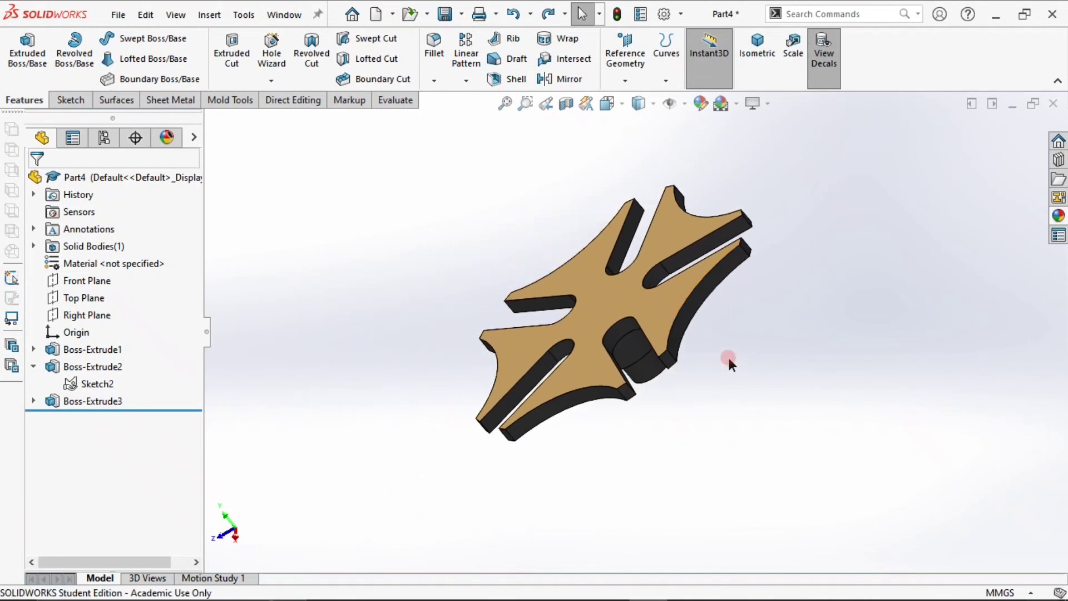
{"action": "middle_click_drag", "start_coordinate": [724, 362], "coordinate": [813, 527]}
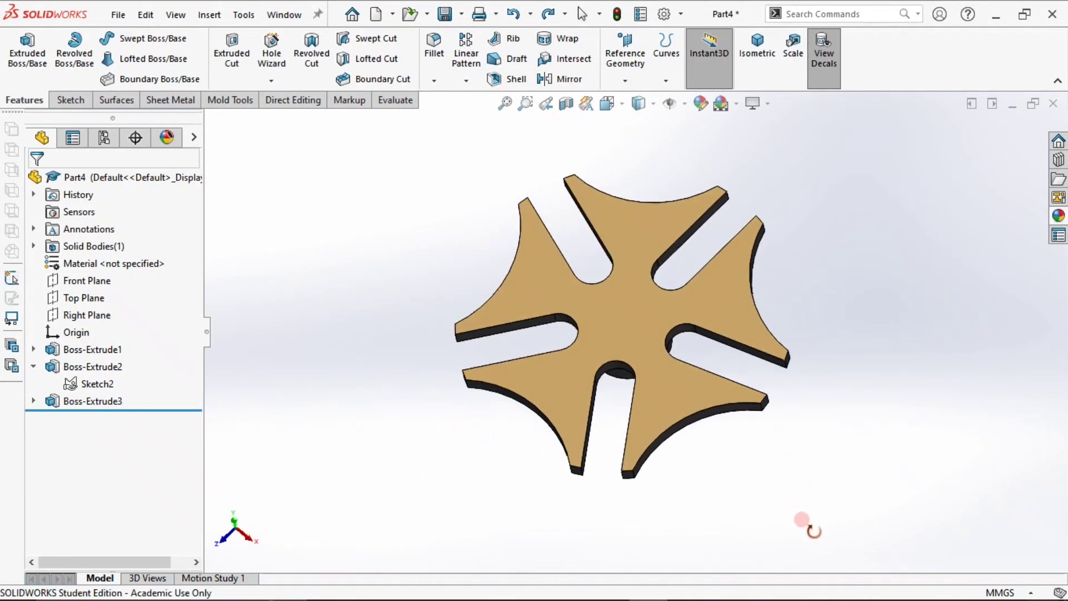